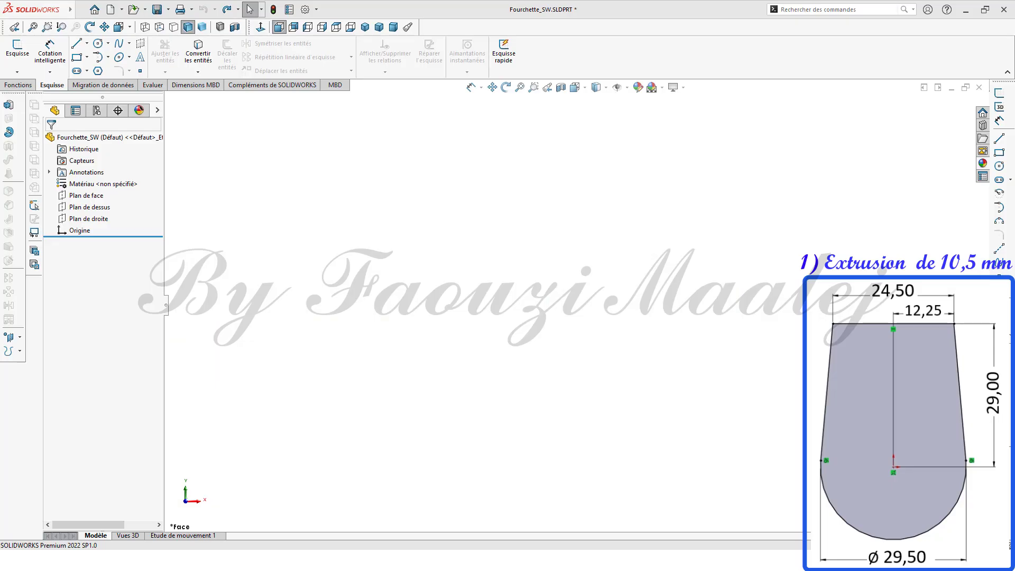
Step: Start a sketch on the Front Plane and draw a circle centered at the origin
click(103, 196)
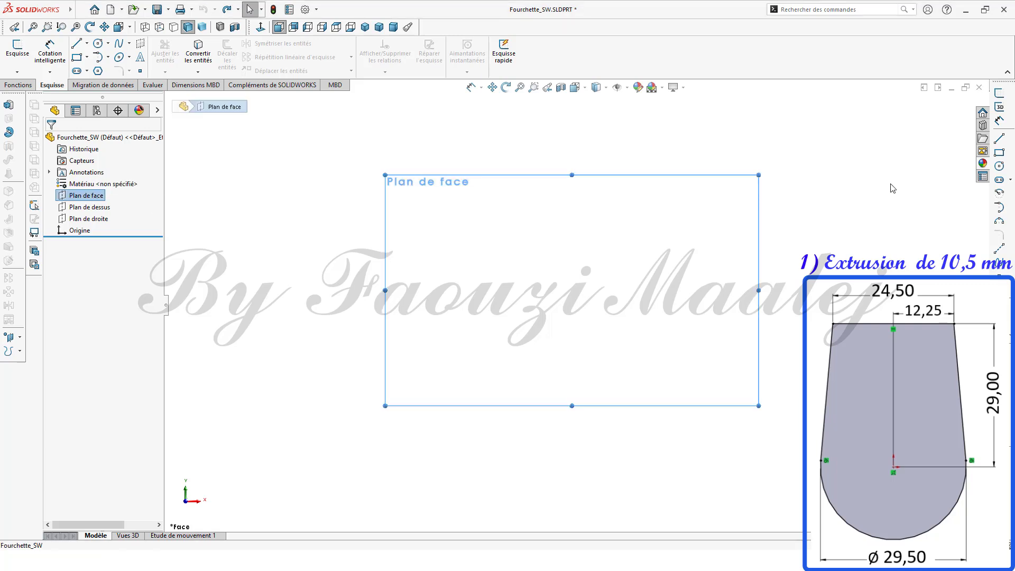
click(999, 166)
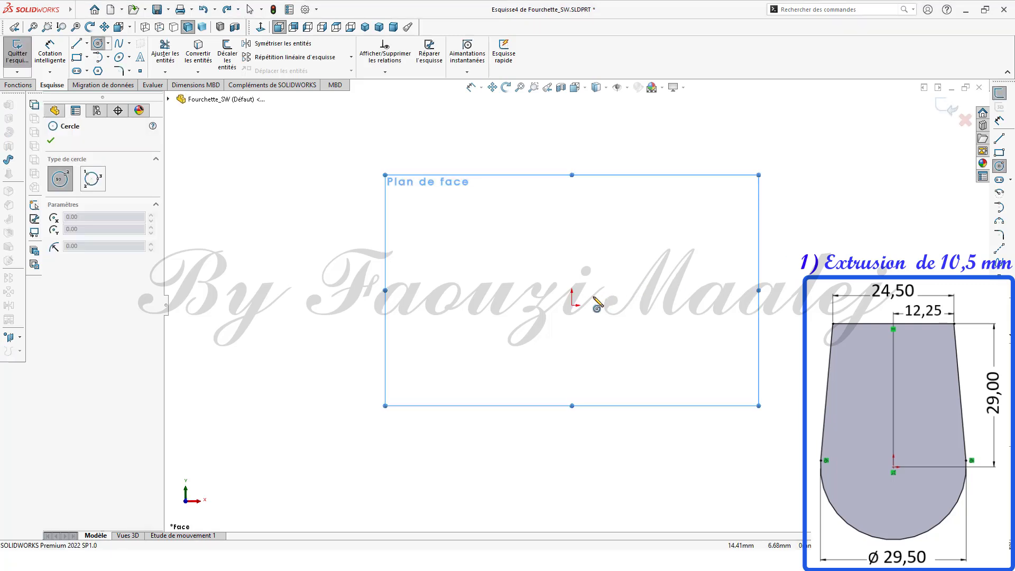
click(572, 305)
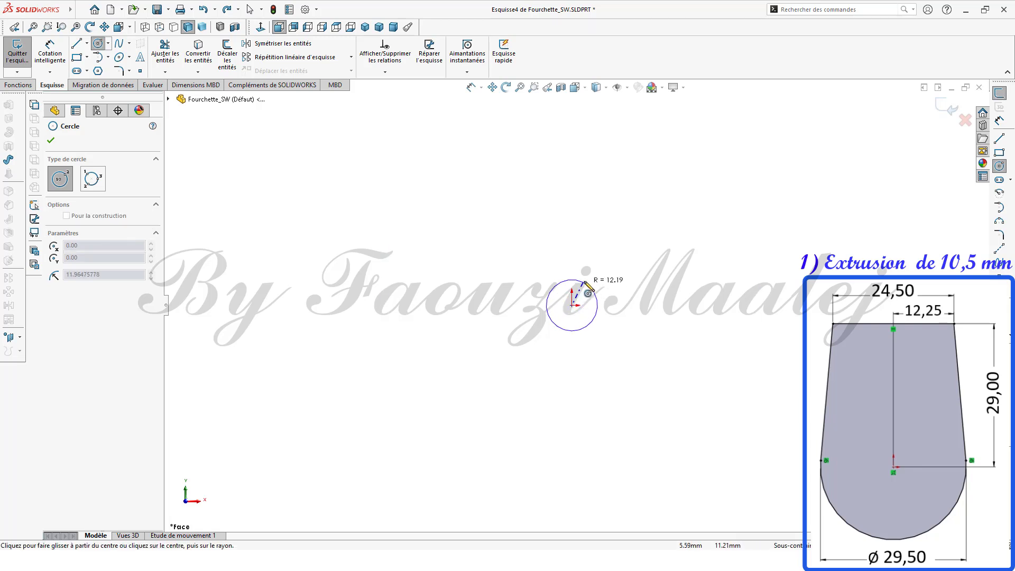
click(588, 278)
Step: Dimension the circle's diameter as 29.5 mm with Smart Dimension
click(999, 121)
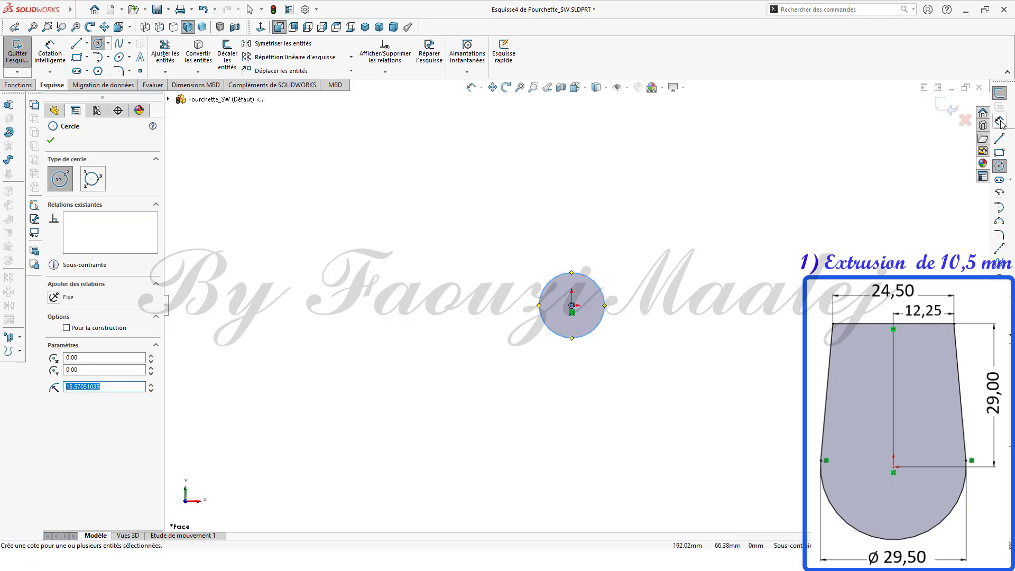
click(579, 339)
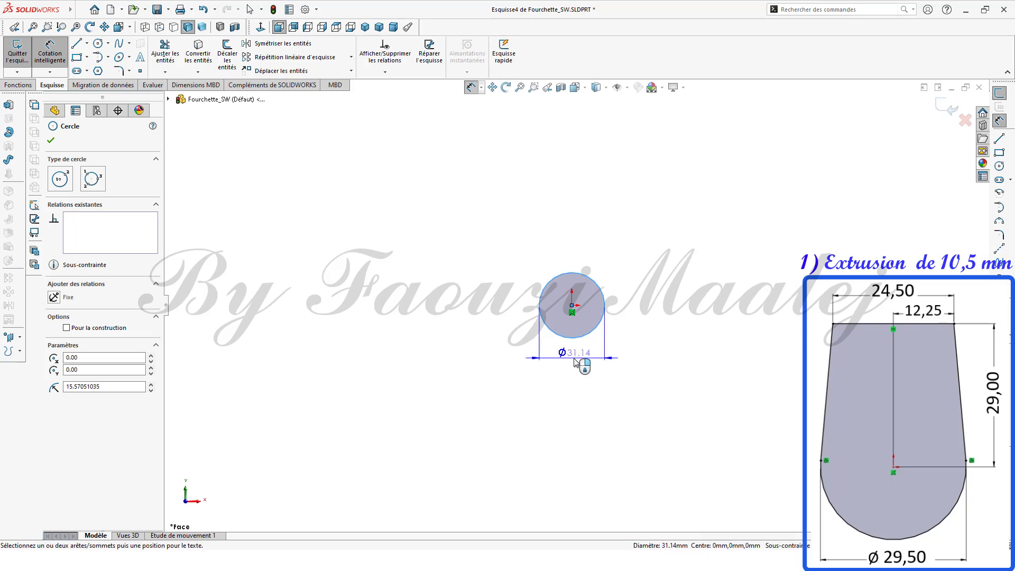
click(576, 359)
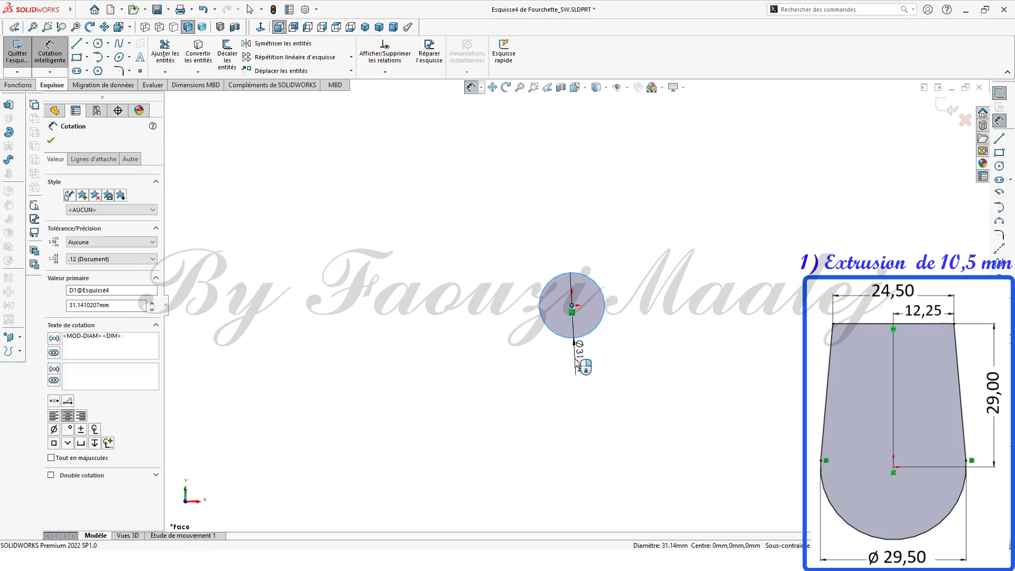
text(2)
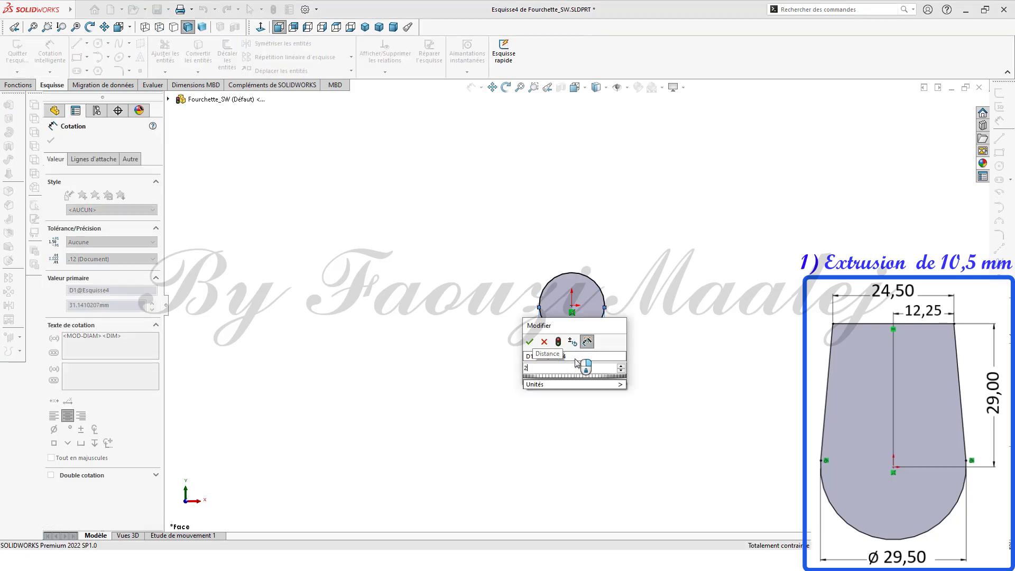
text(9.5)
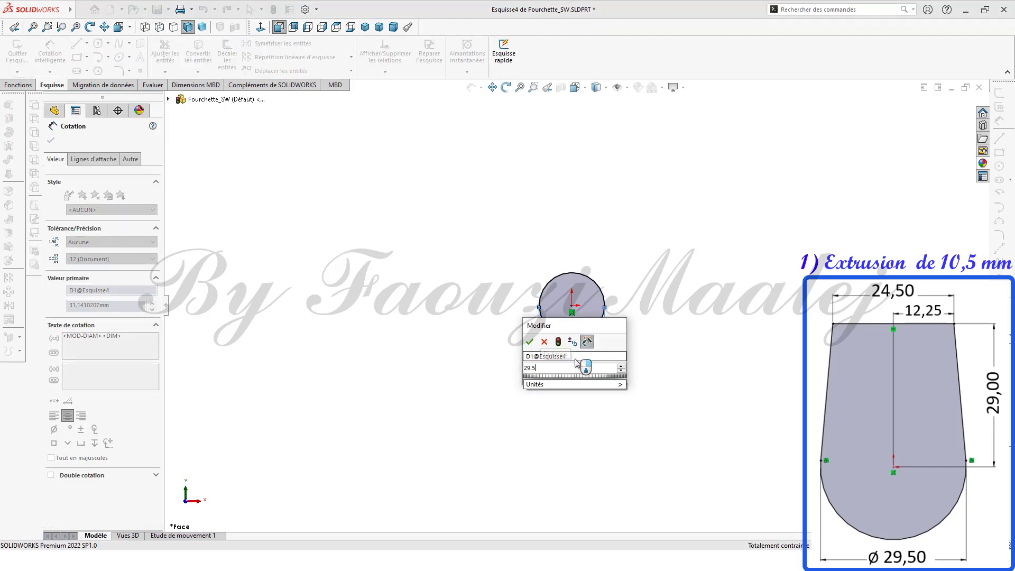
click(530, 342)
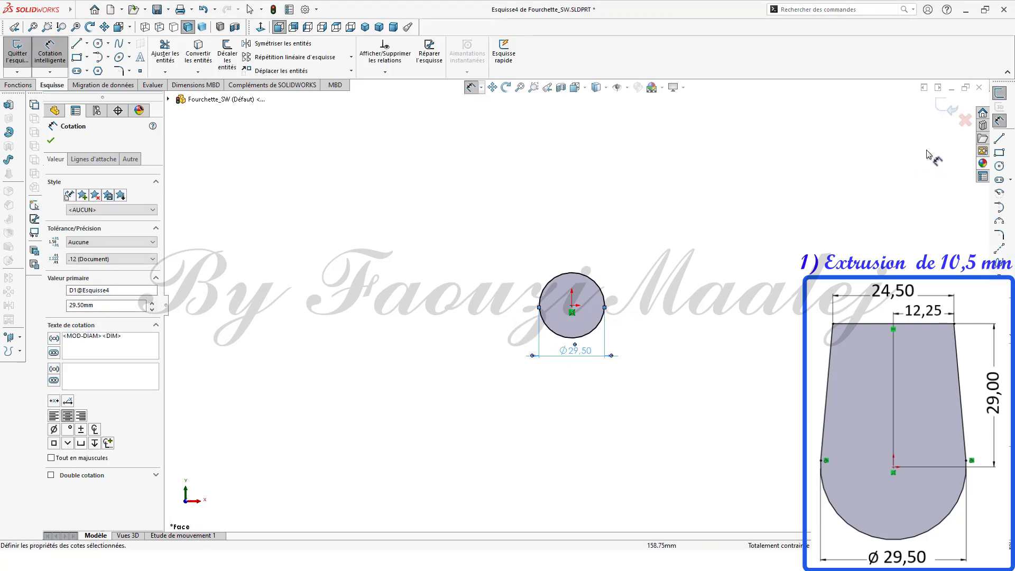
Step: Draw a horizontal line about 22 mm long above the circle
key(f)
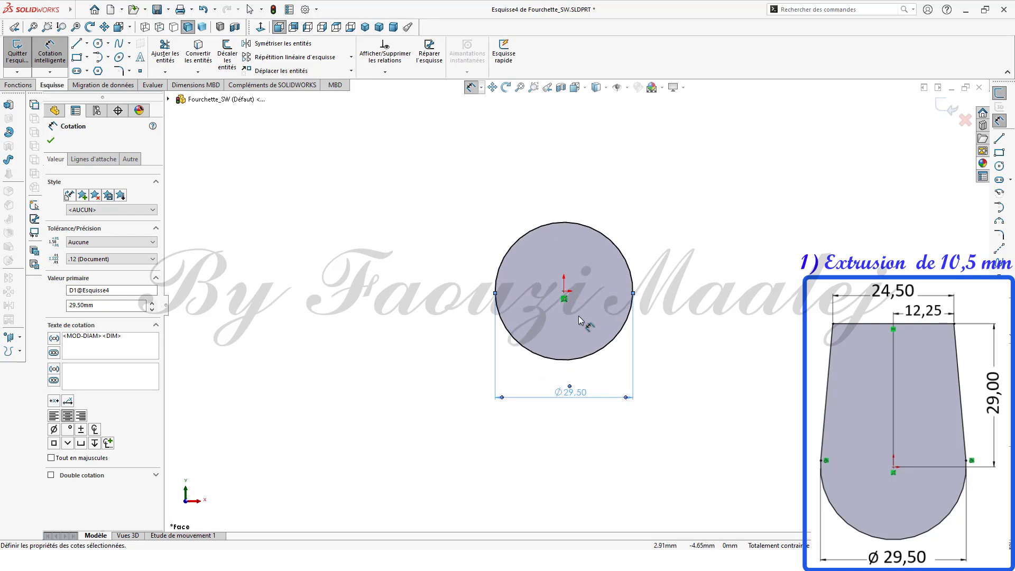
click(999, 139)
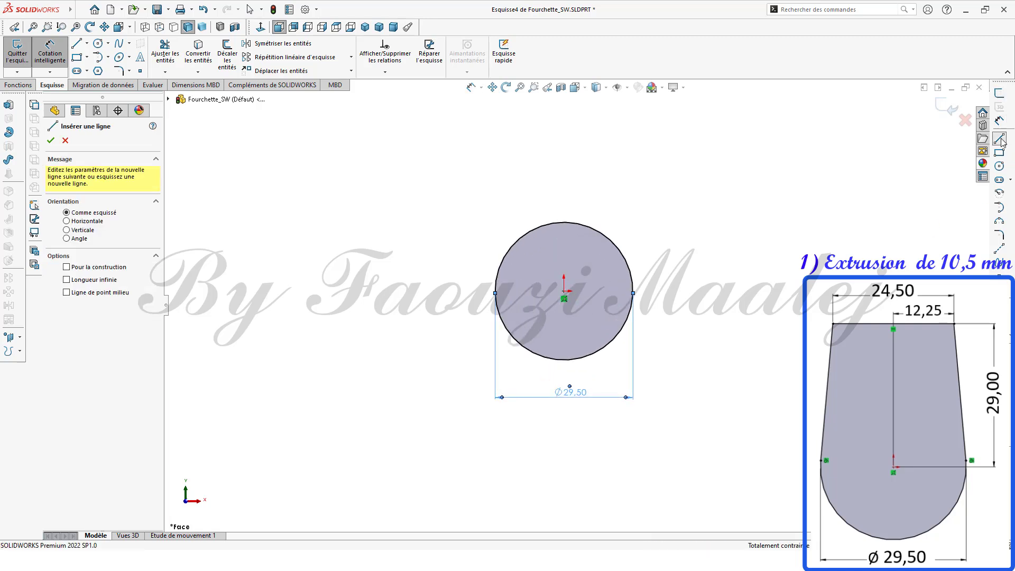
click(506, 127)
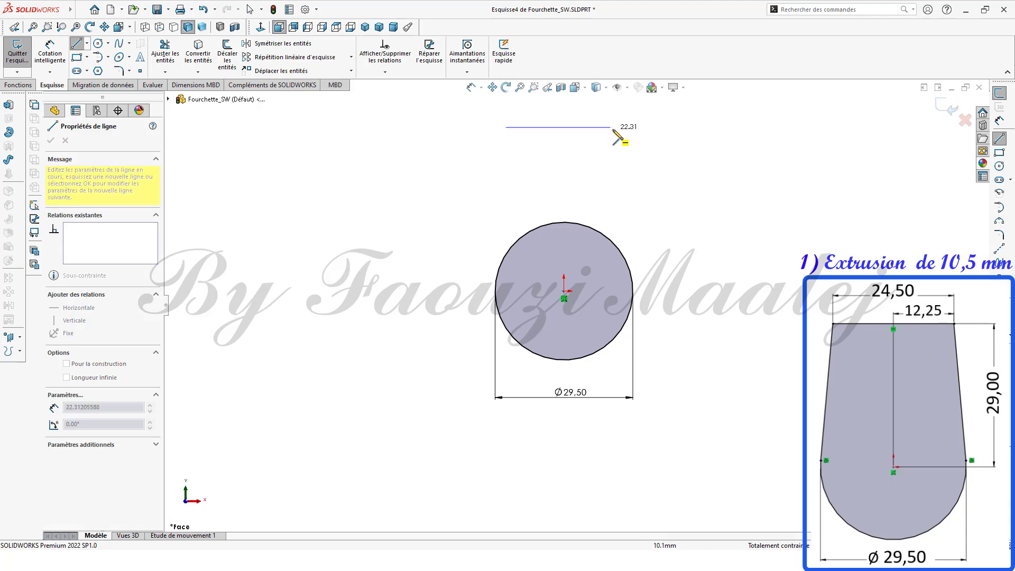
click(613, 127)
Step: Dimension the horizontal line's length as 24.5 mm
click(998, 121)
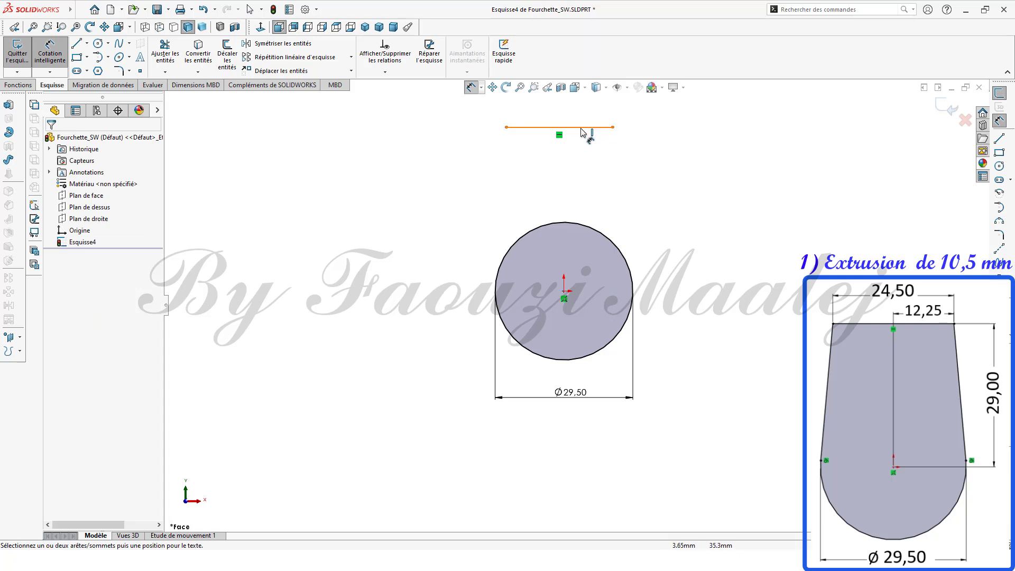
click(581, 126)
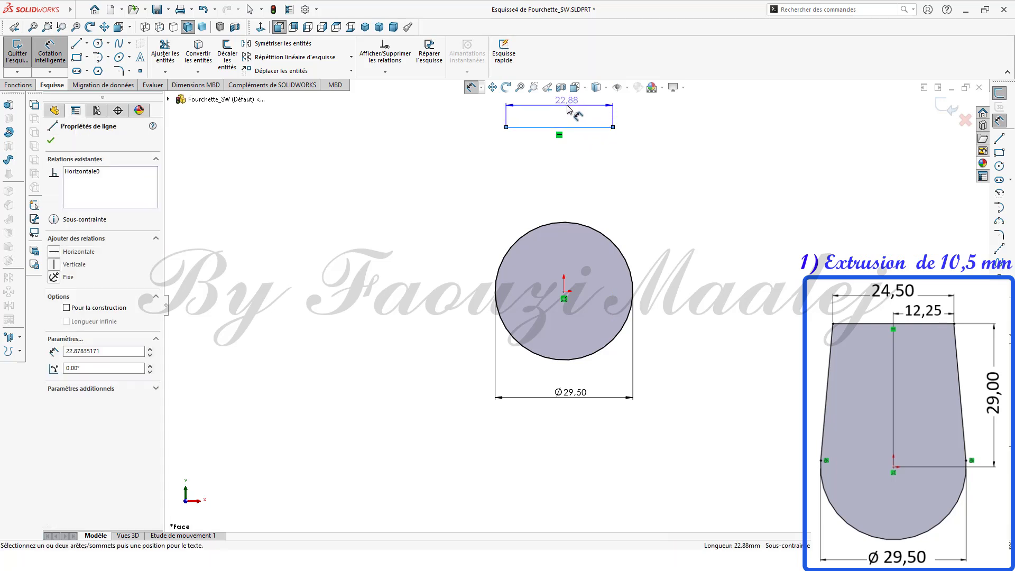
click(565, 103)
text(2)
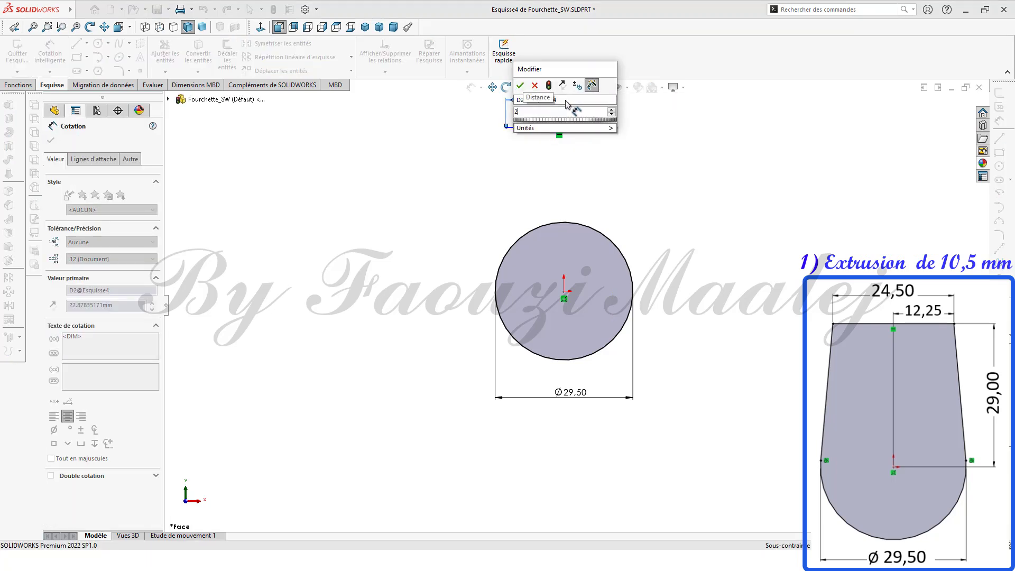
text(4.5)
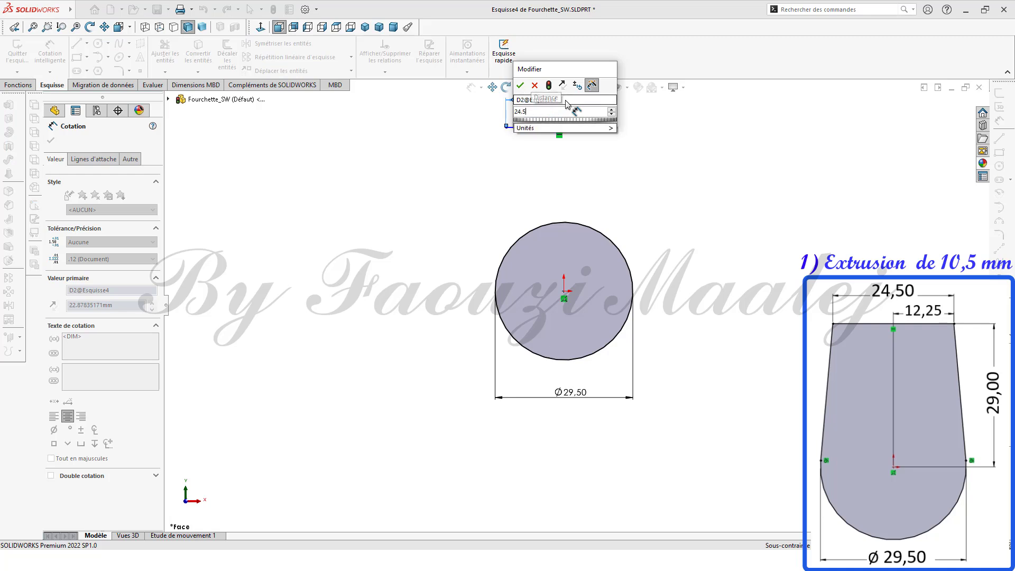
click(520, 85)
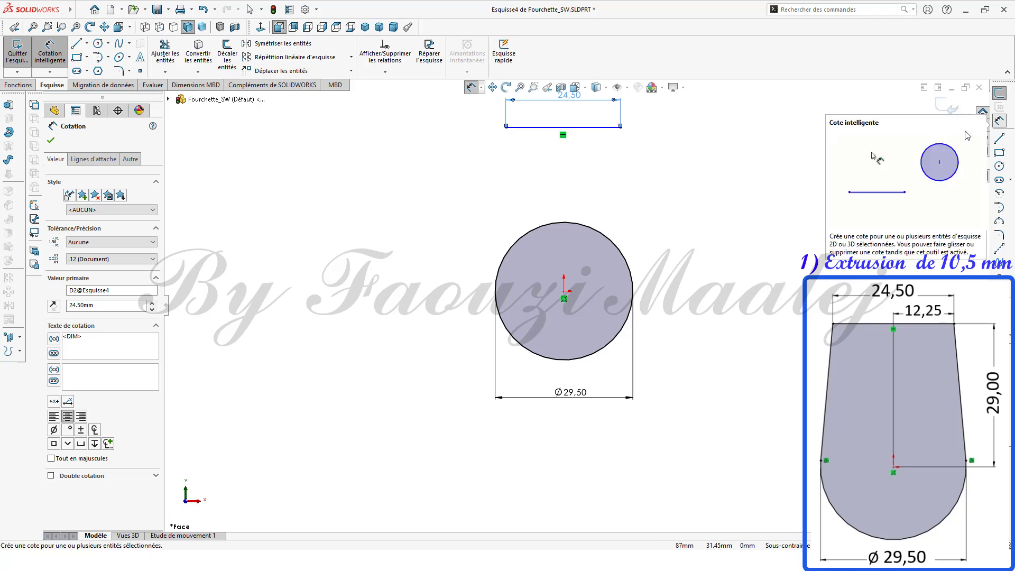
Step: Dimension the horizontal distance from the line's right endpoint to the circle center as 12.25 mm
click(621, 128)
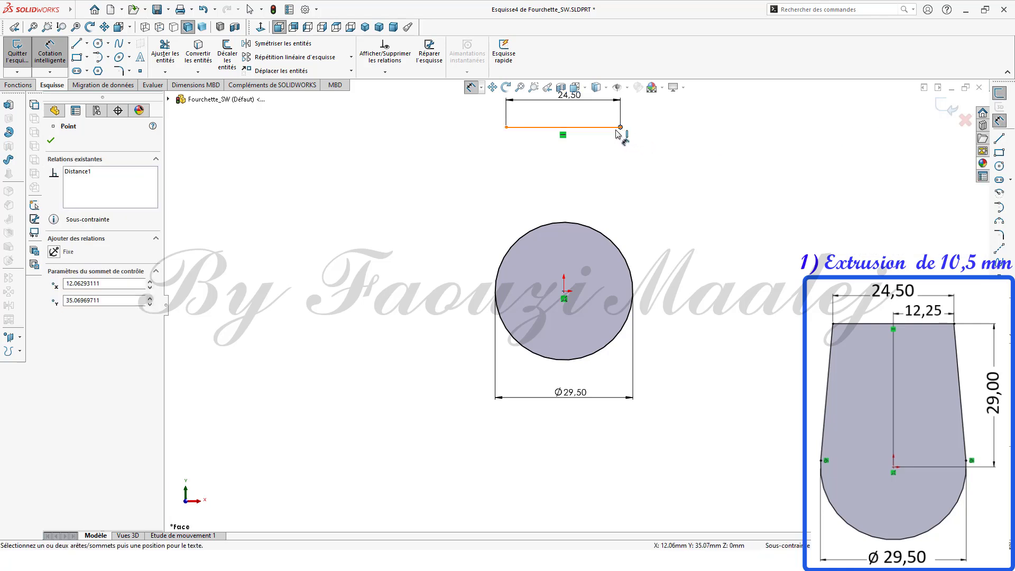
click(563, 291)
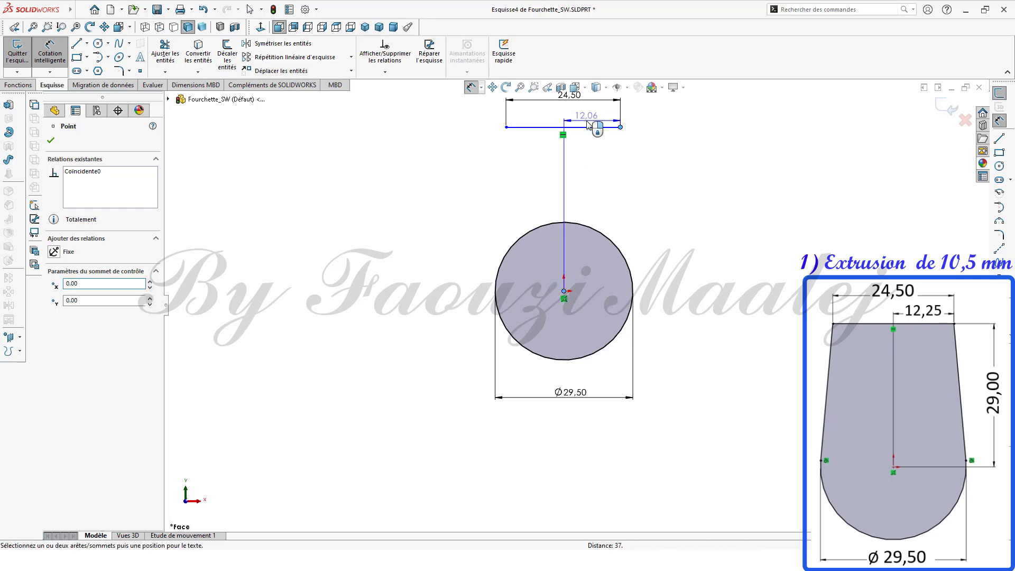
click(588, 125)
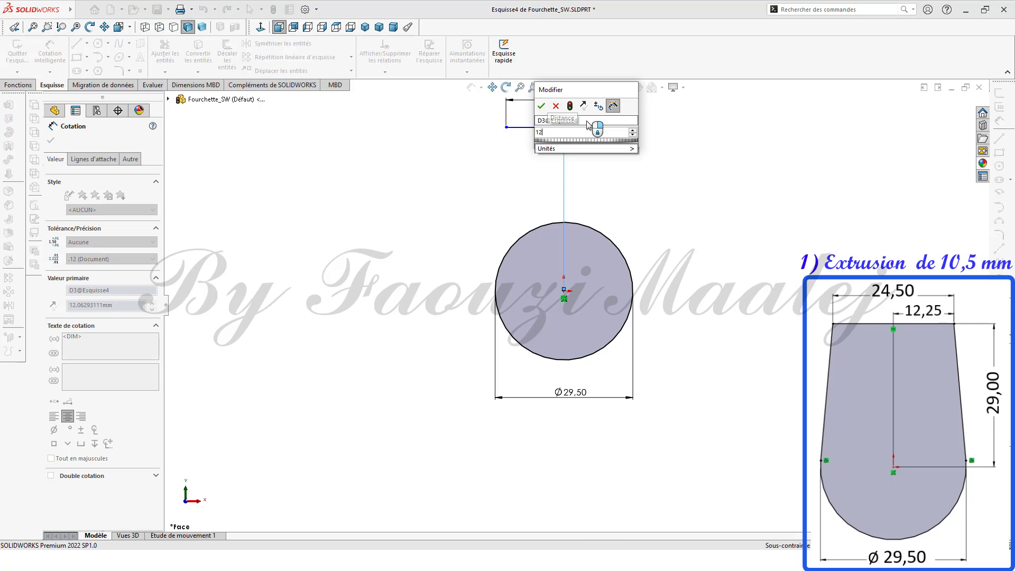
text(12.25)
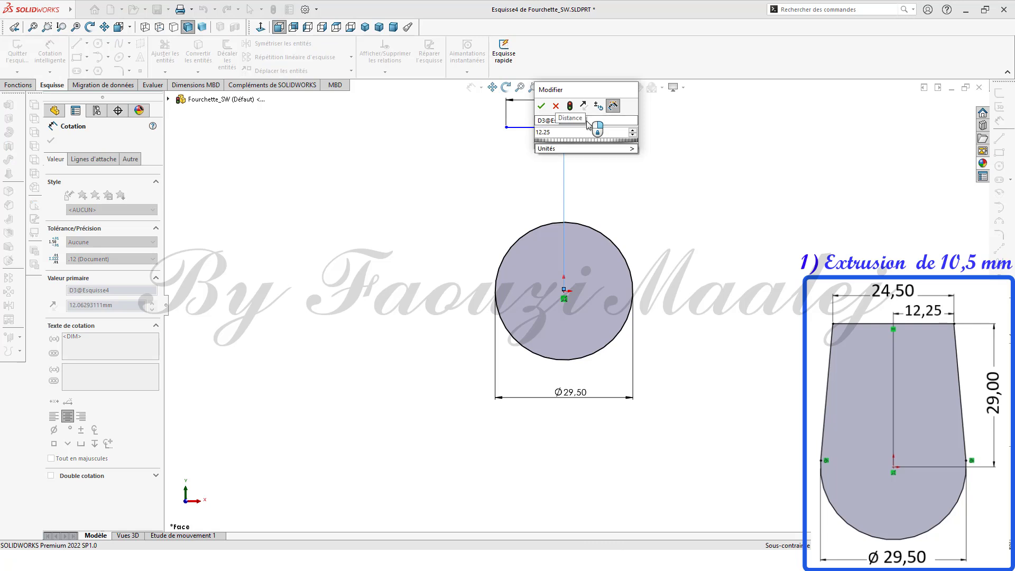
click(542, 107)
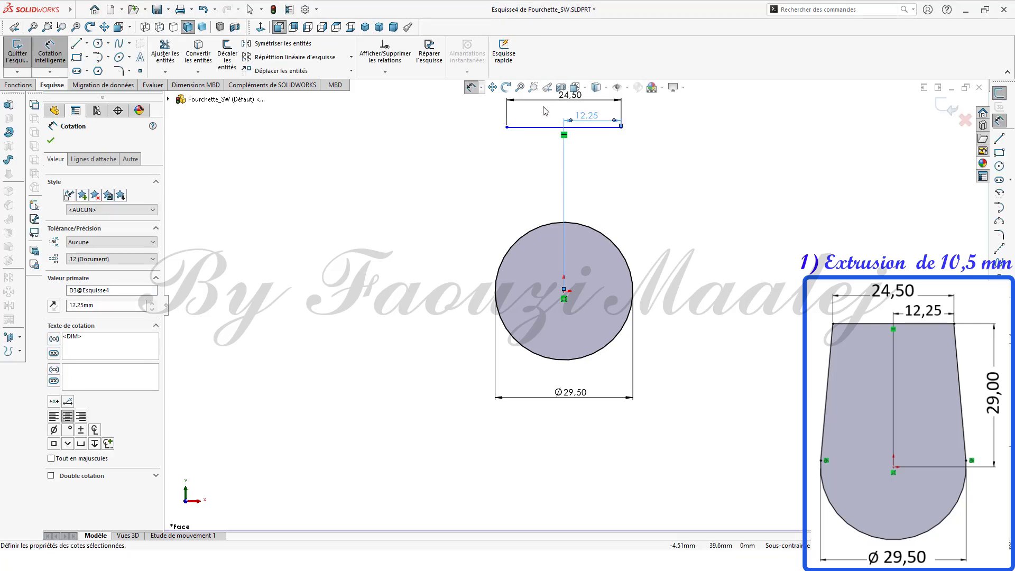
Step: Dimension the vertical distance from the line's right endpoint to the circle center as 29 mm
click(598, 128)
click(564, 291)
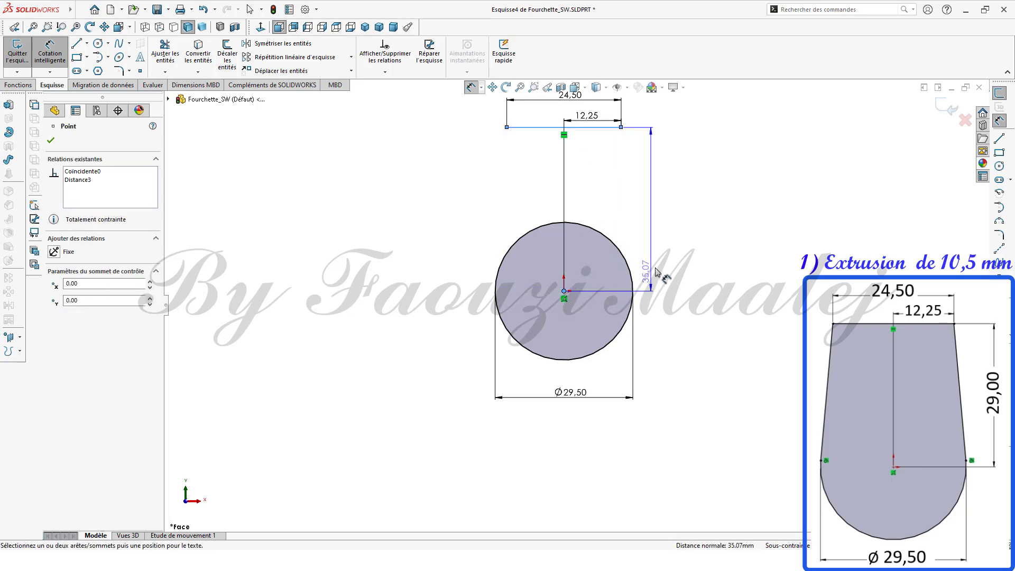
click(657, 214)
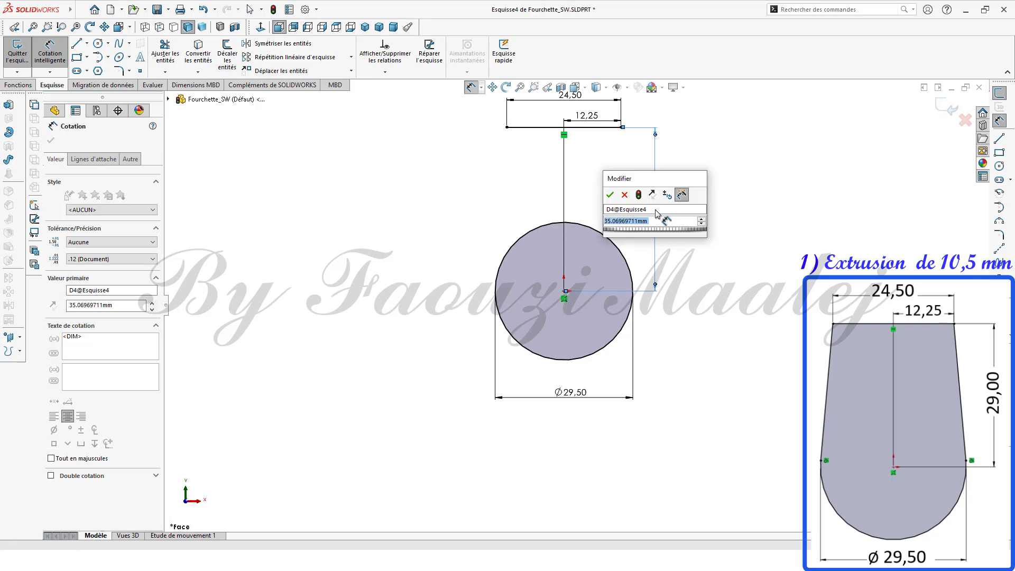
text(29)
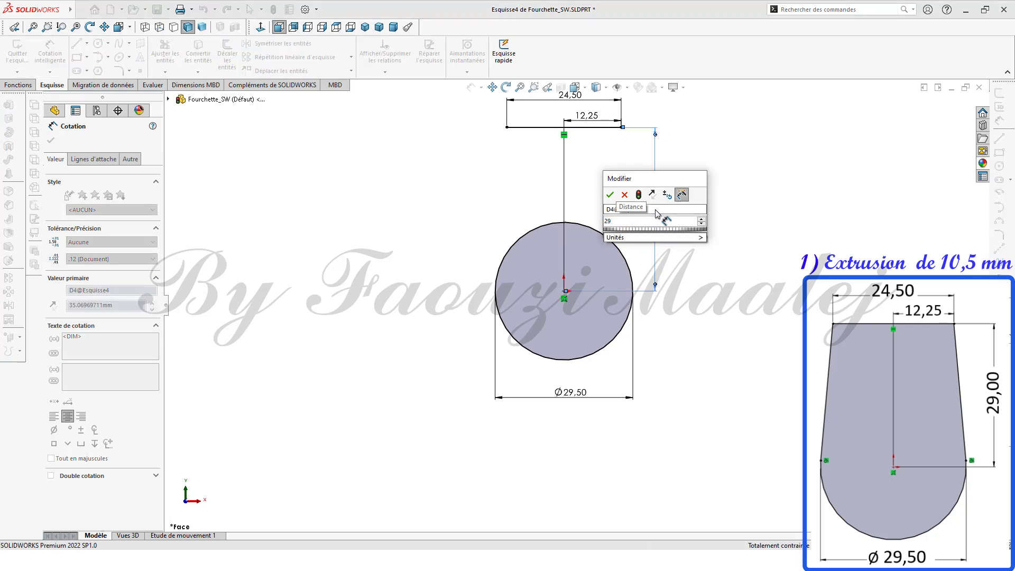
click(610, 195)
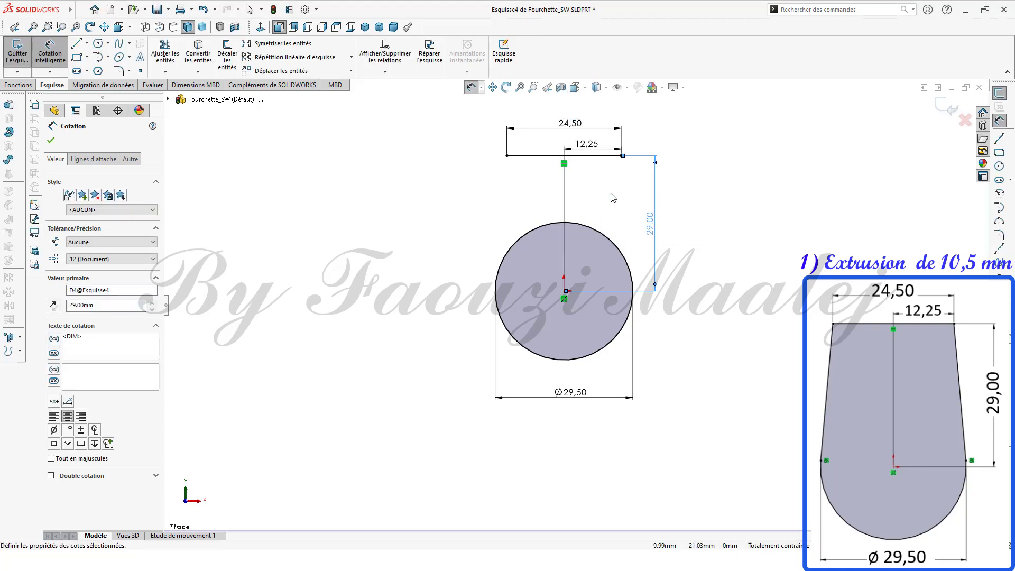
Step: Draw a line from the top line's left endpoint down to a tangent point on the circle's left side
scroll(610, 196, down, 3)
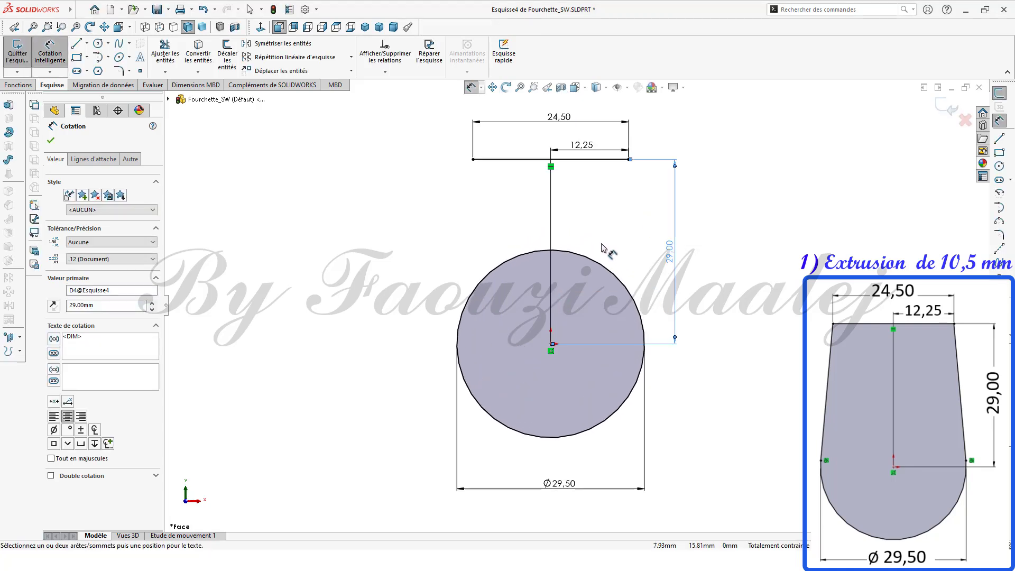
scroll(592, 236, down, 1)
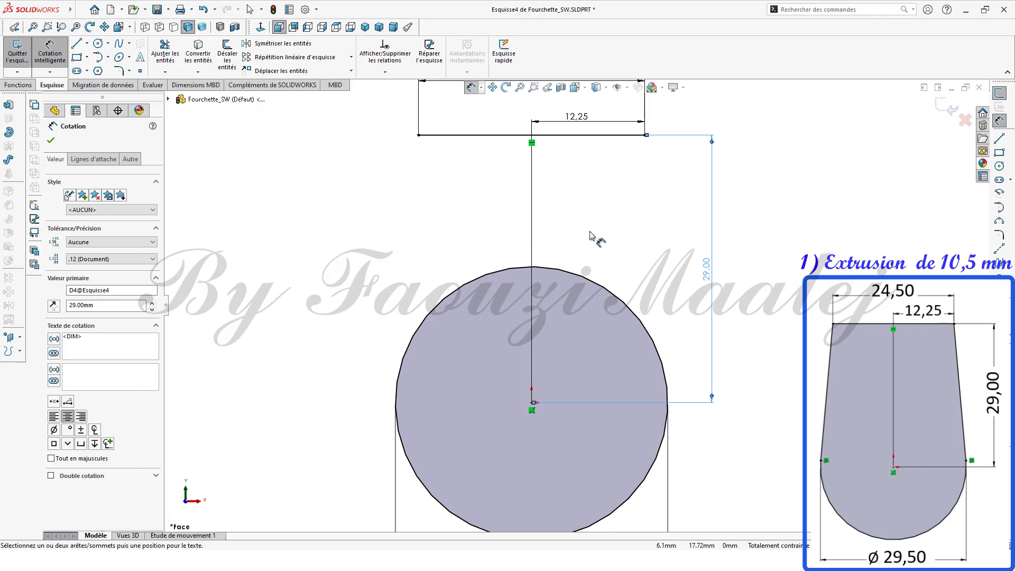
scroll(590, 232, down, 2)
ctrl+middle_drag(599, 233, 658, 241)
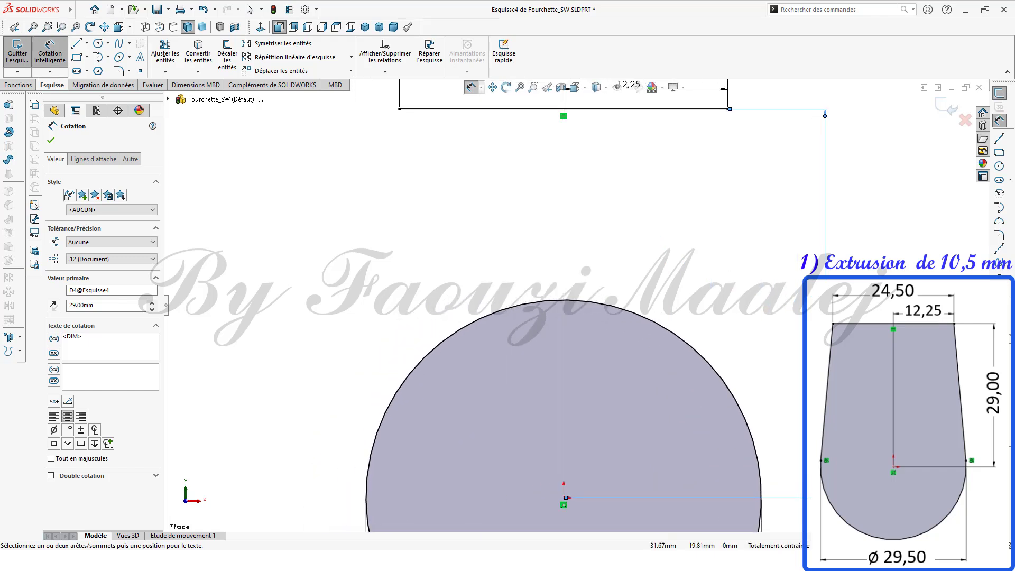
click(999, 139)
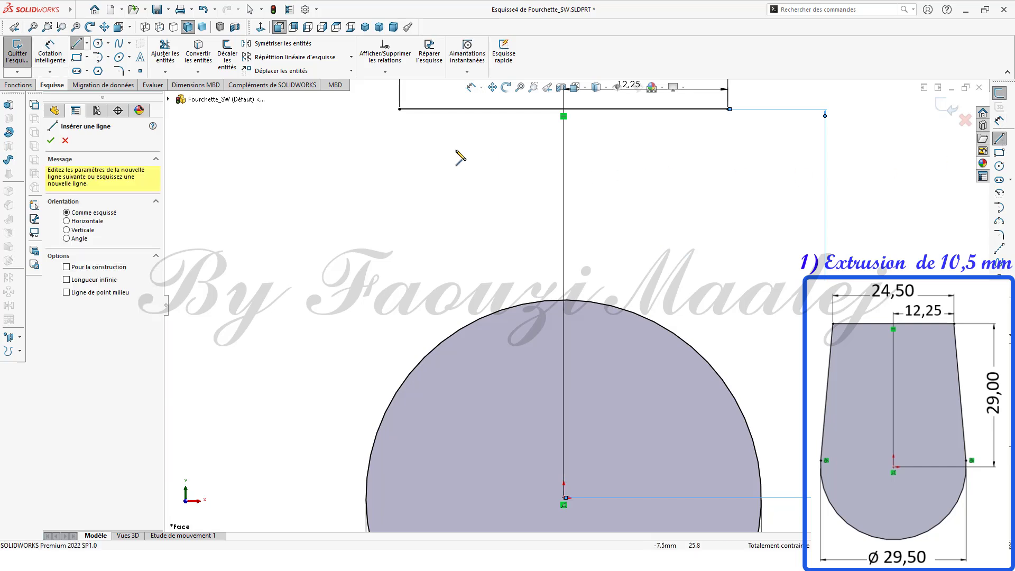
click(399, 109)
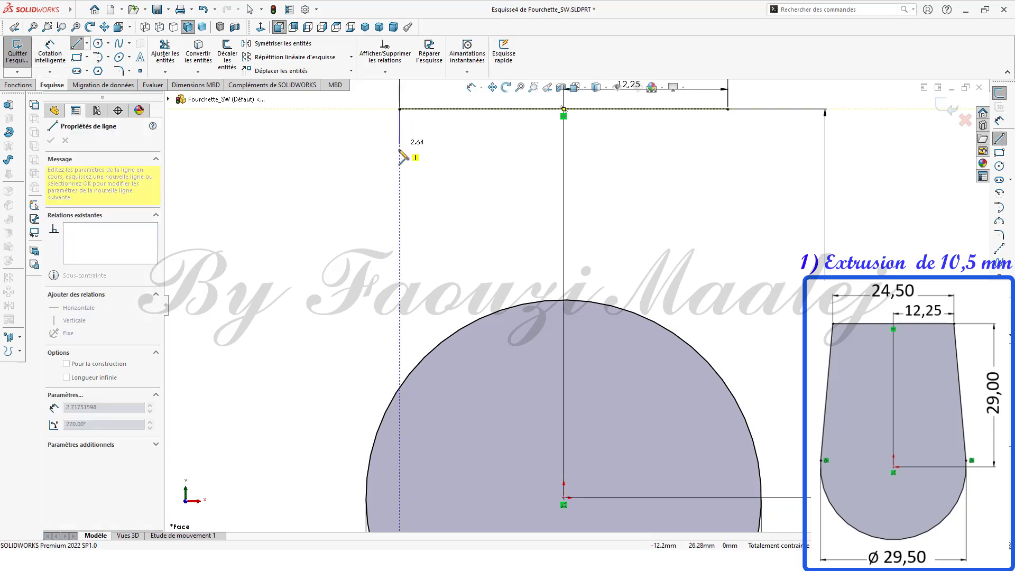
click(367, 481)
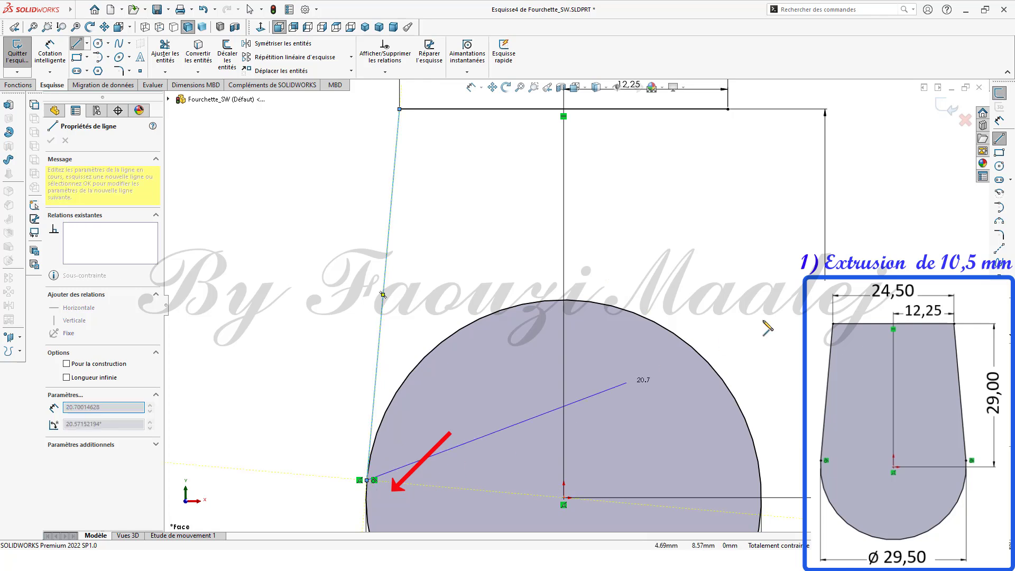
click(1000, 141)
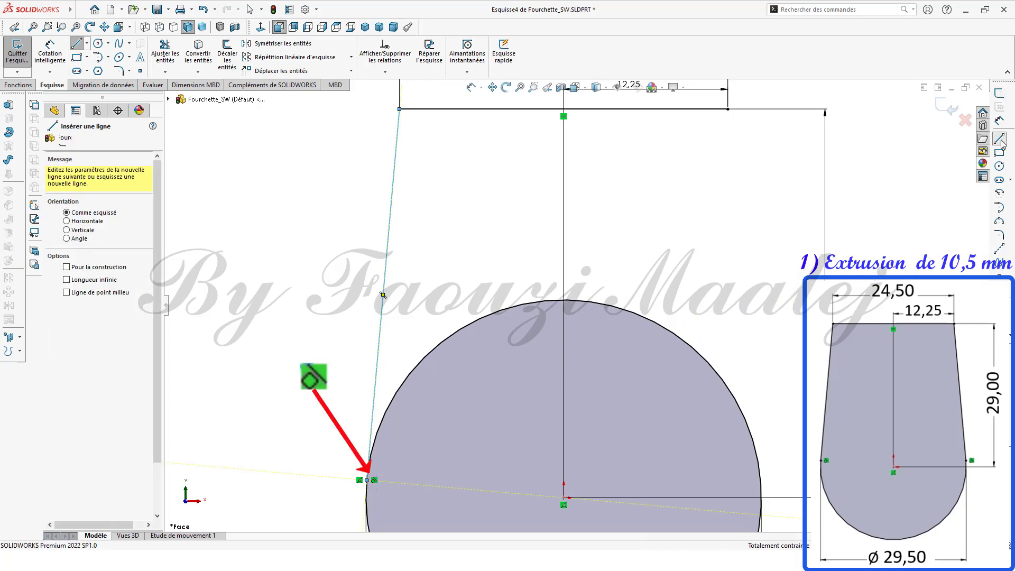
click(999, 140)
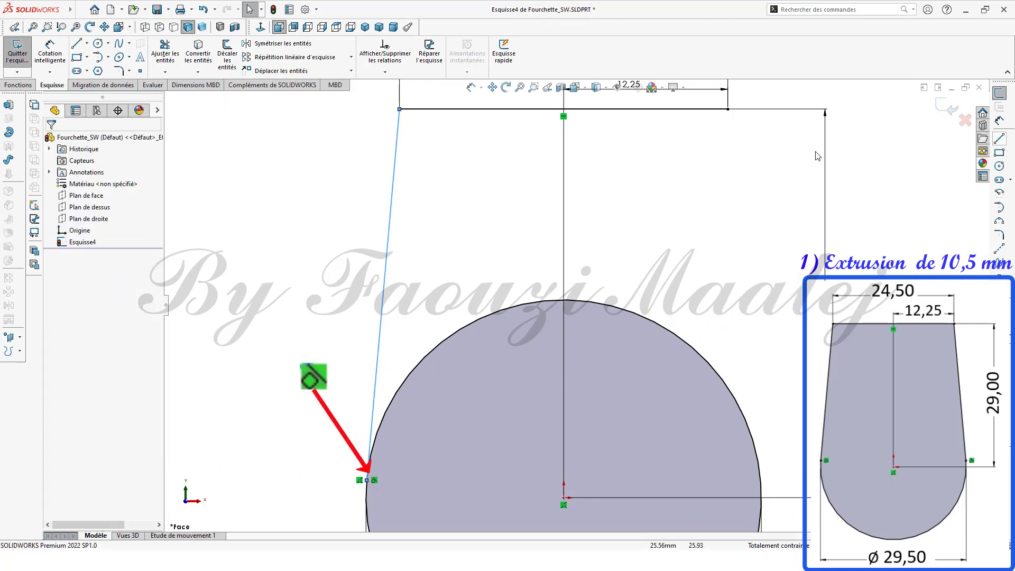
click(1000, 139)
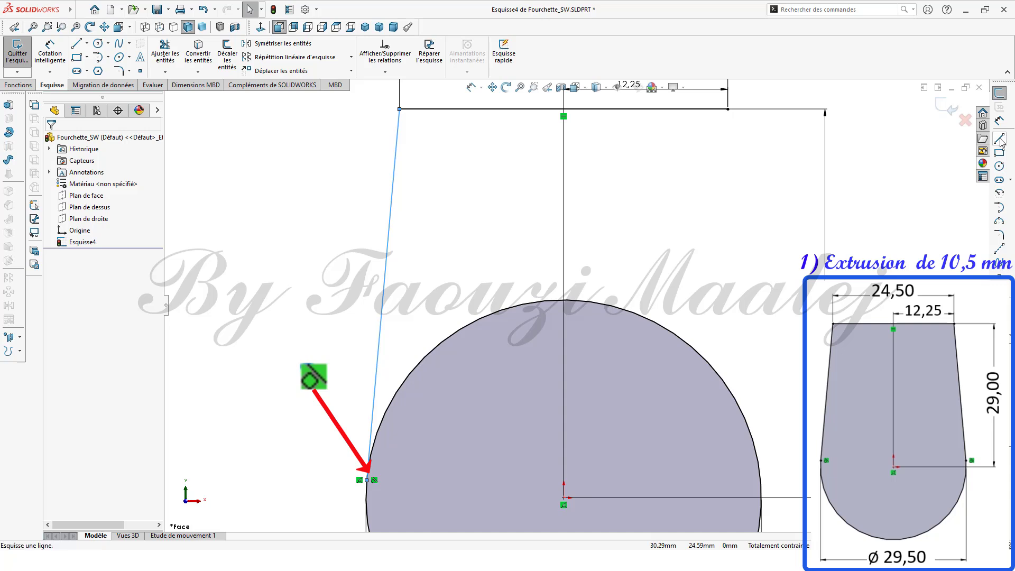
Step: Draw a line from the top line's right endpoint down to a tangent point on the circle's right side
click(728, 109)
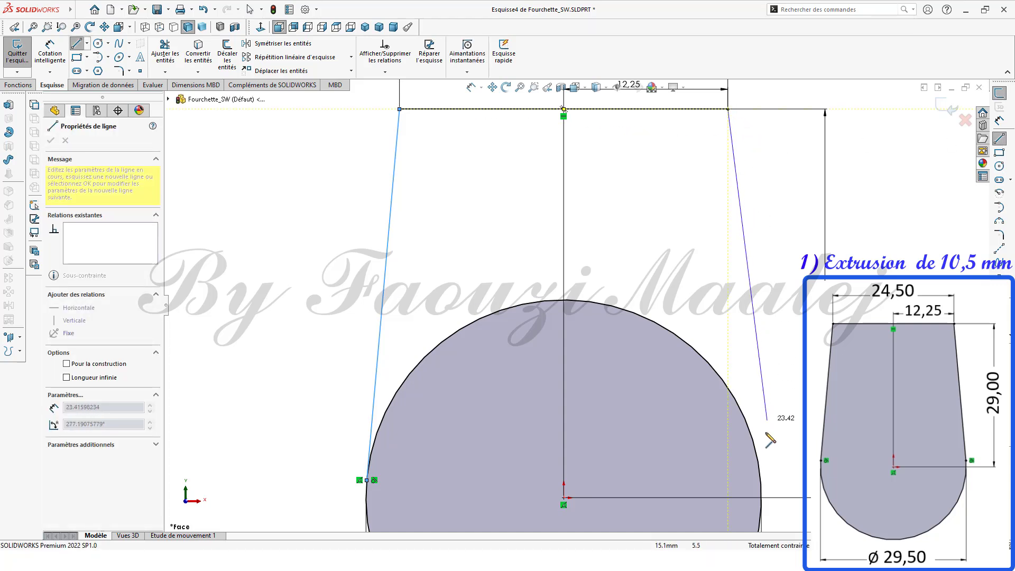
click(761, 480)
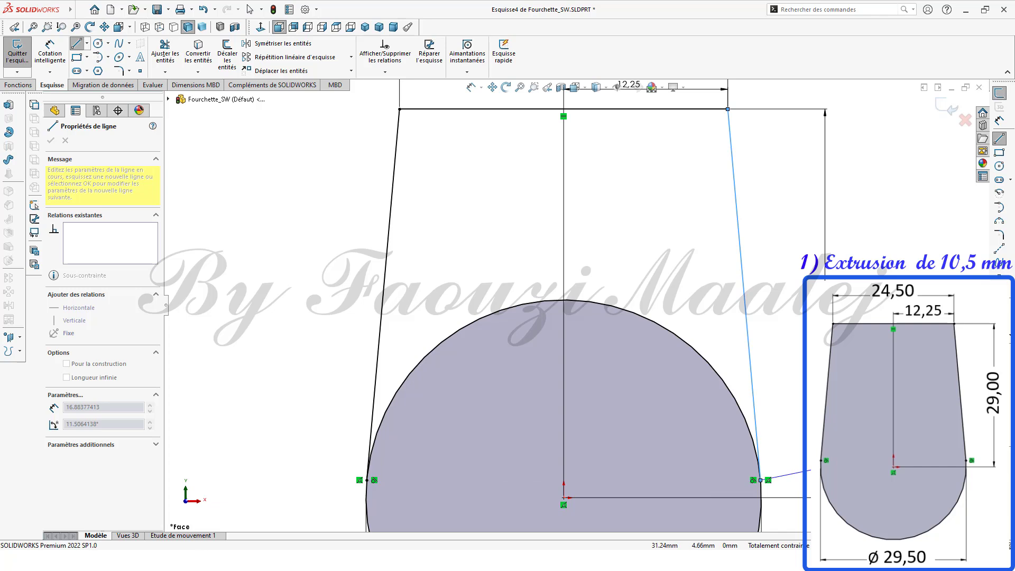
key(Escape)
key(f)
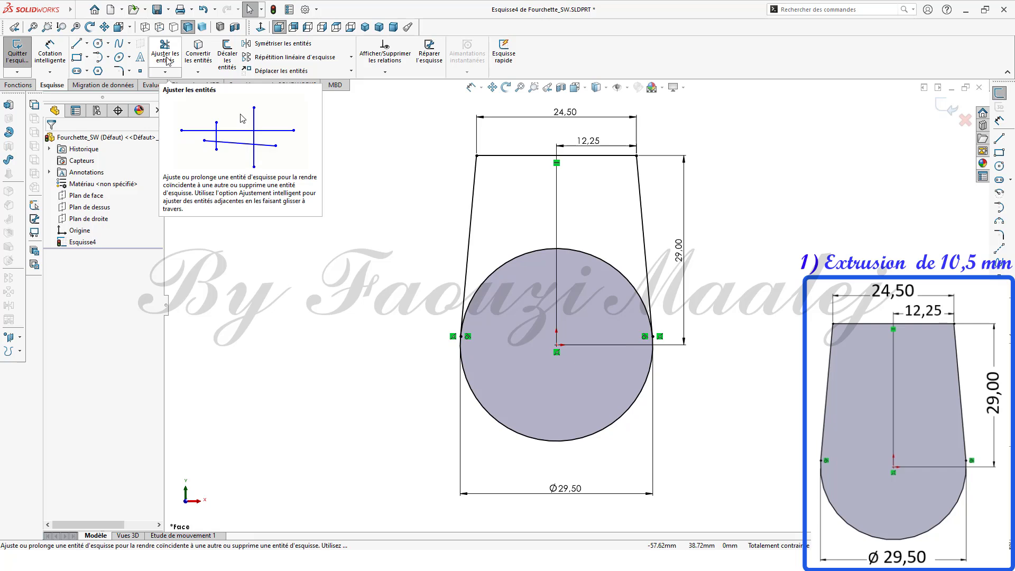
Step: Trim away the circle's upper arc lying between the two side lines
click(167, 59)
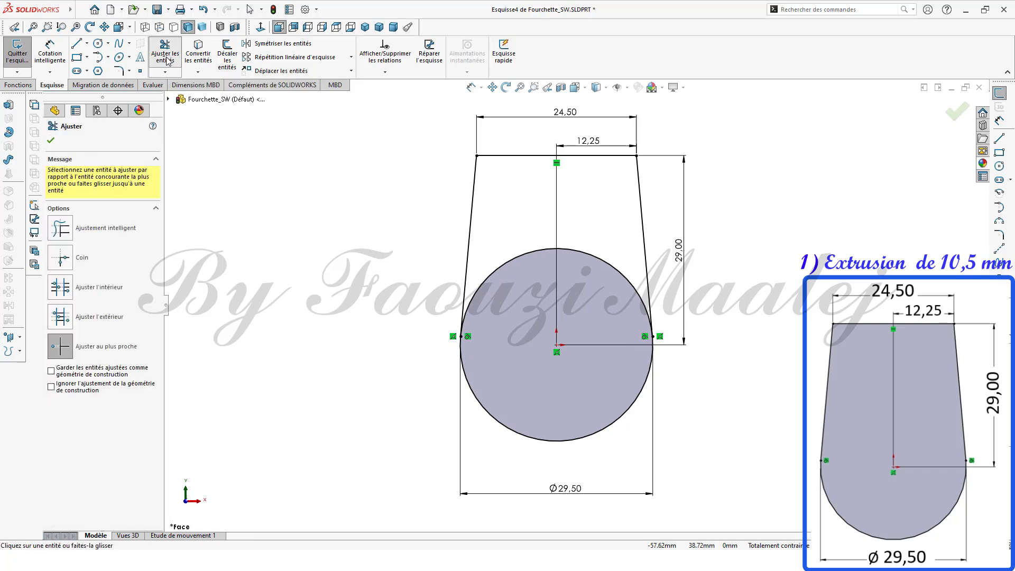
click(524, 255)
middle_click(806, 289)
middle_click(806, 289)
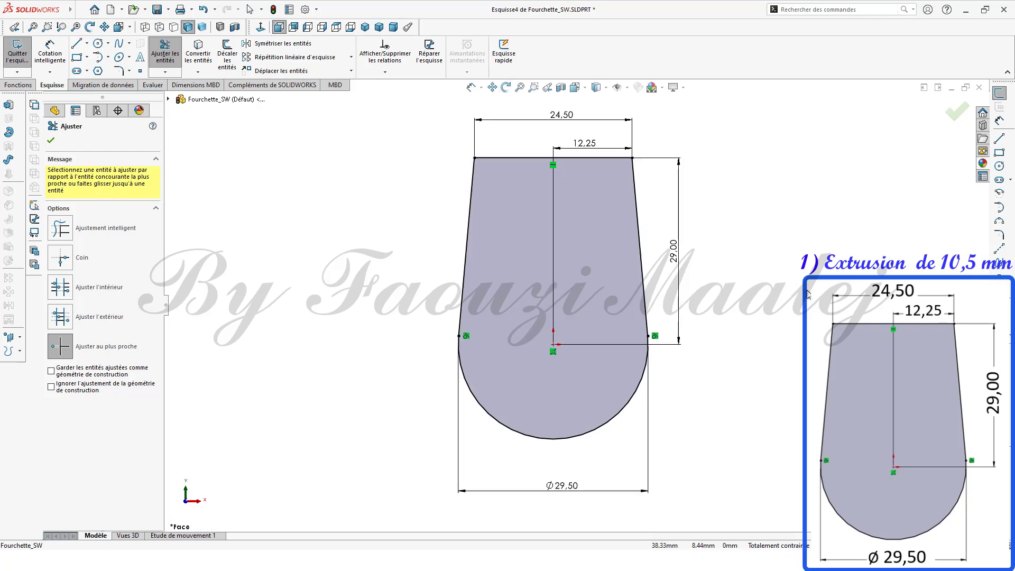
click(51, 141)
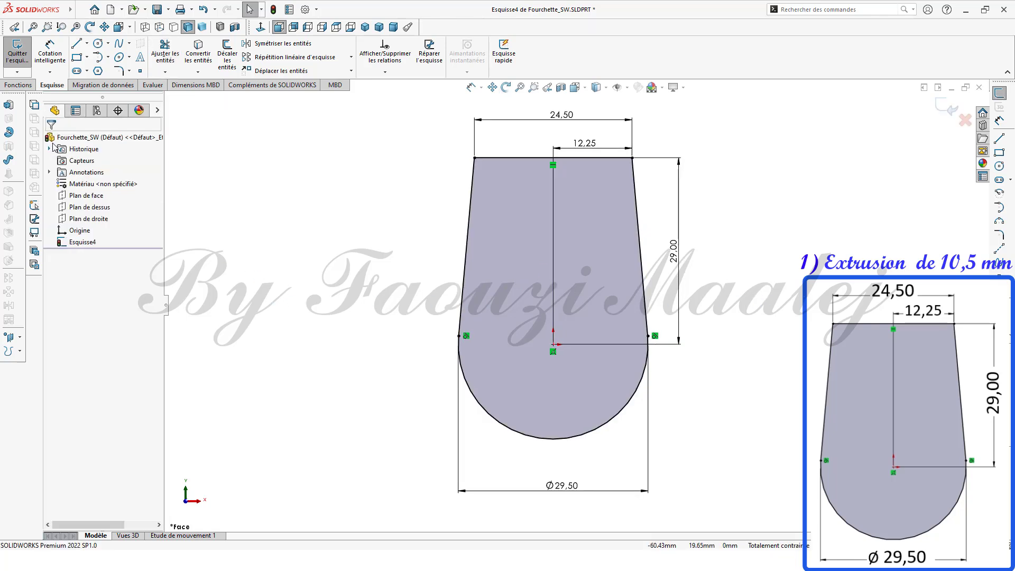
Step: Extrude the handle sketch as a boss 10.5 mm deep
click(84, 242)
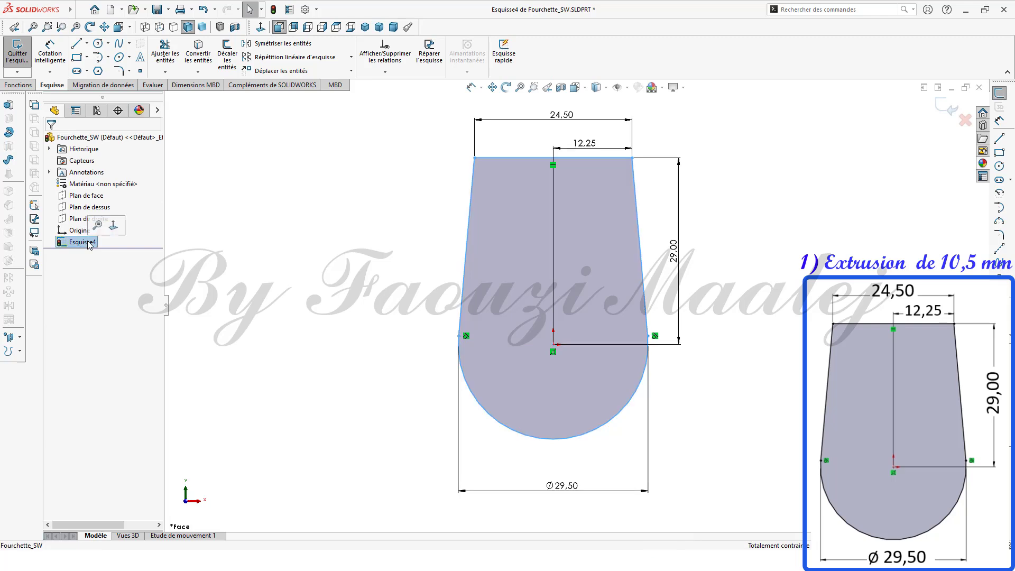
click(10, 107)
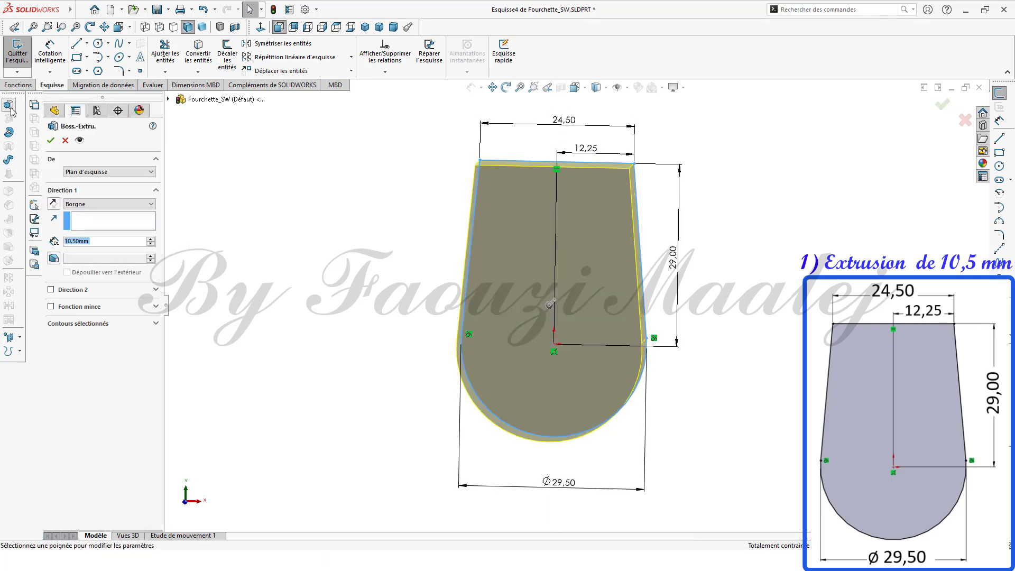
text(10.5)
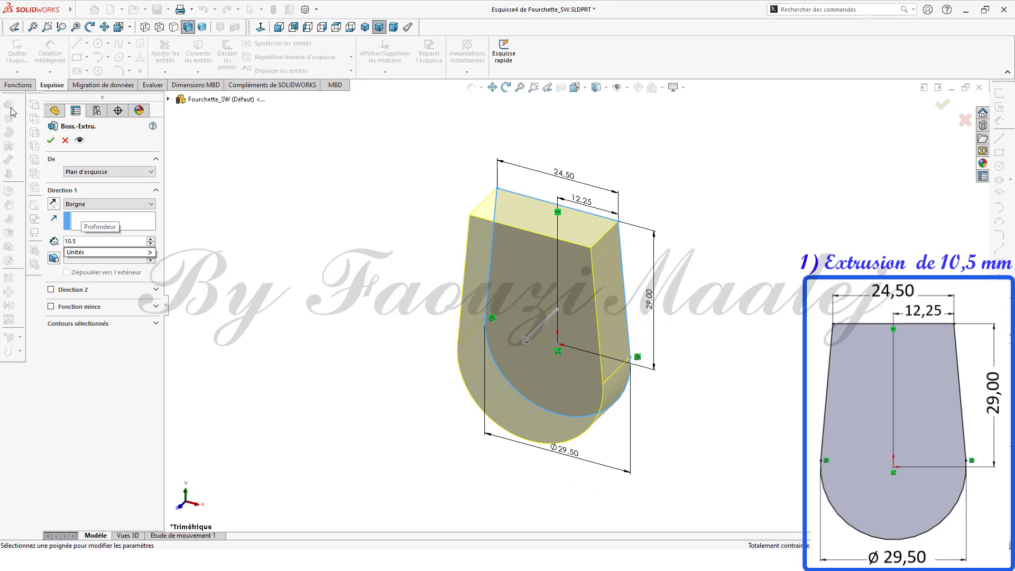
click(51, 140)
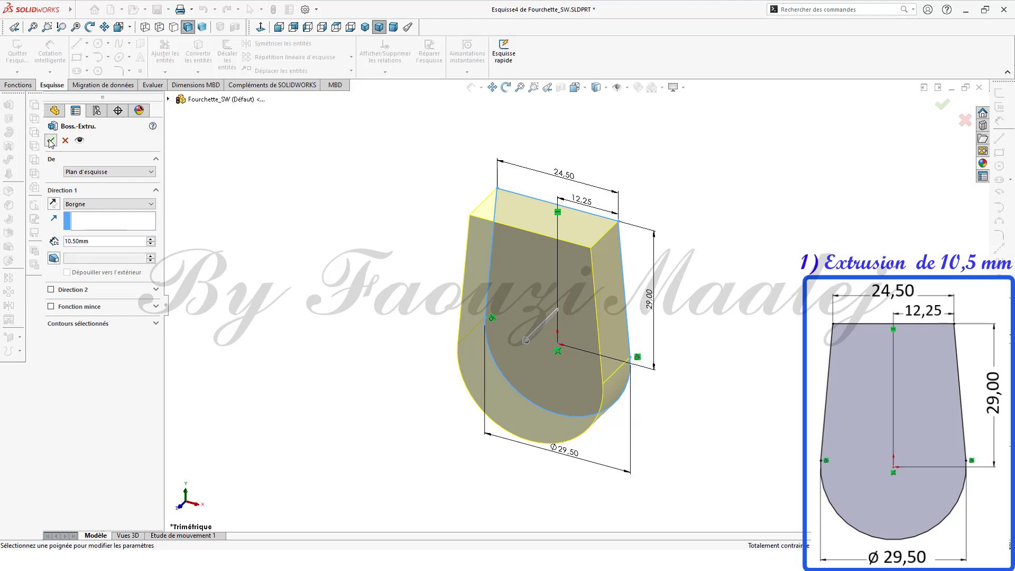
click(50, 140)
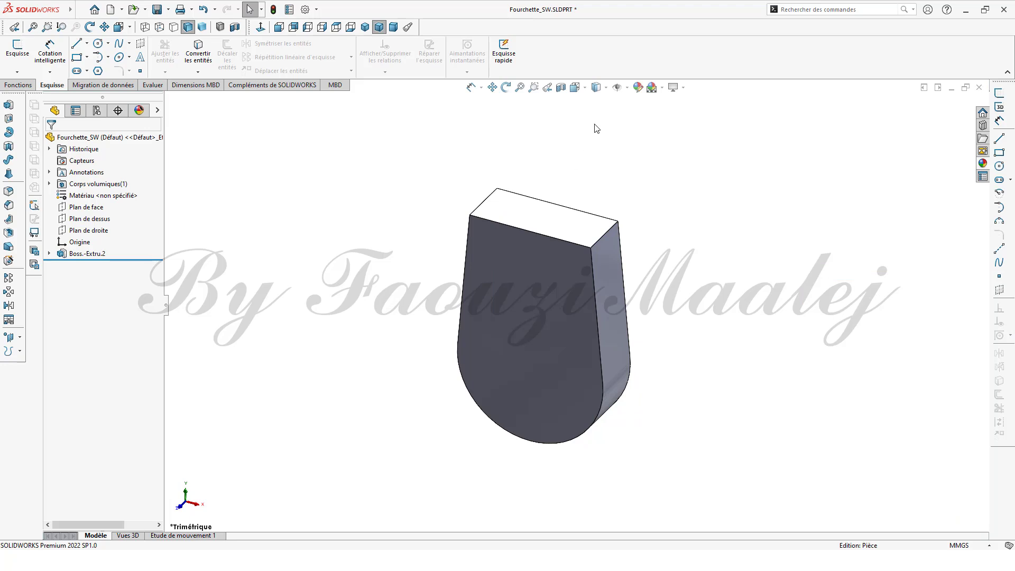
Step: Change the part's appearance colour to yellow
click(637, 87)
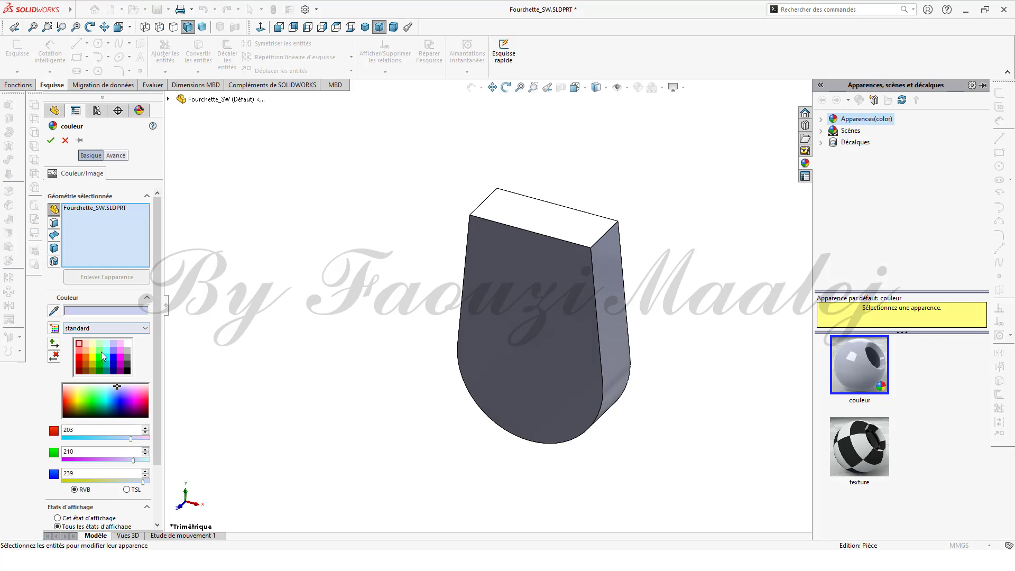
click(93, 358)
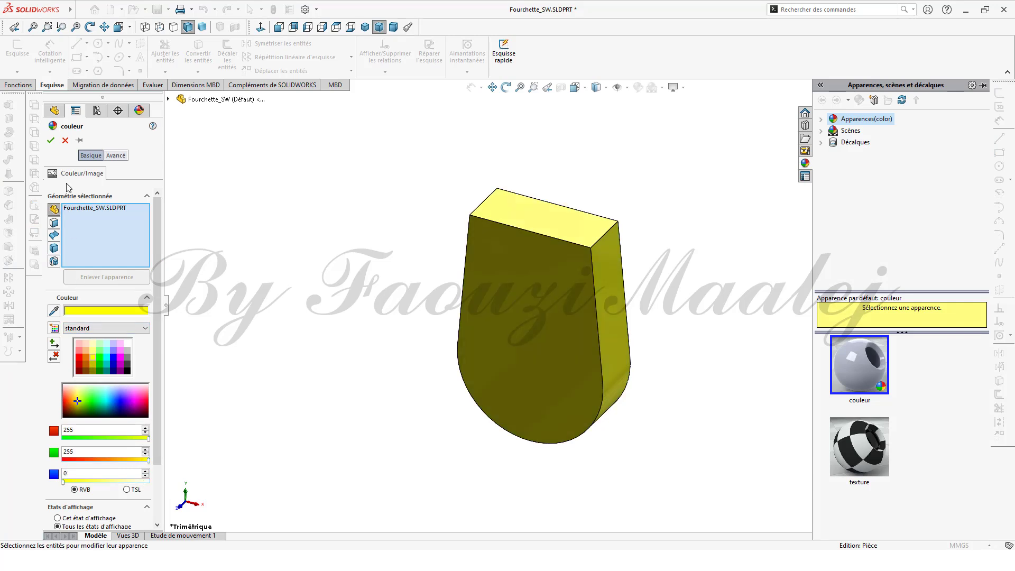
click(52, 141)
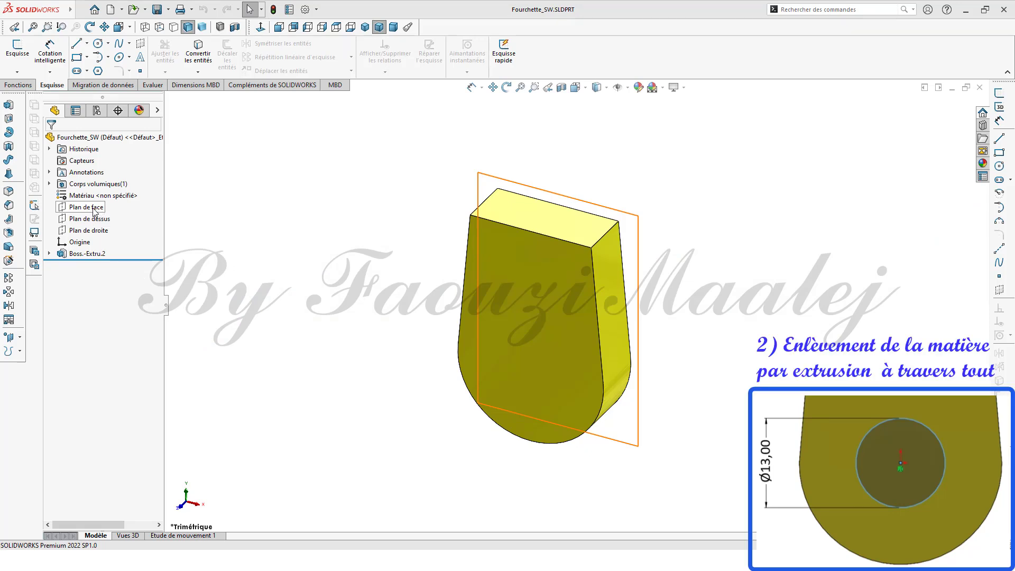
Step: On the part's front face, sketch a circle centered on the origin with a radius of 6.5 mm
click(95, 210)
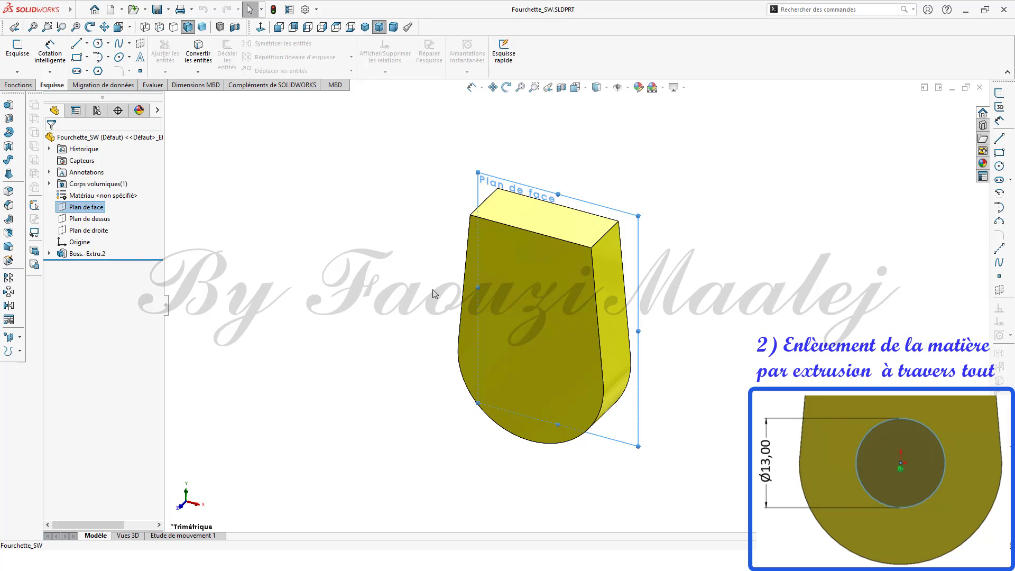
middle_drag(428, 291, 648, 316)
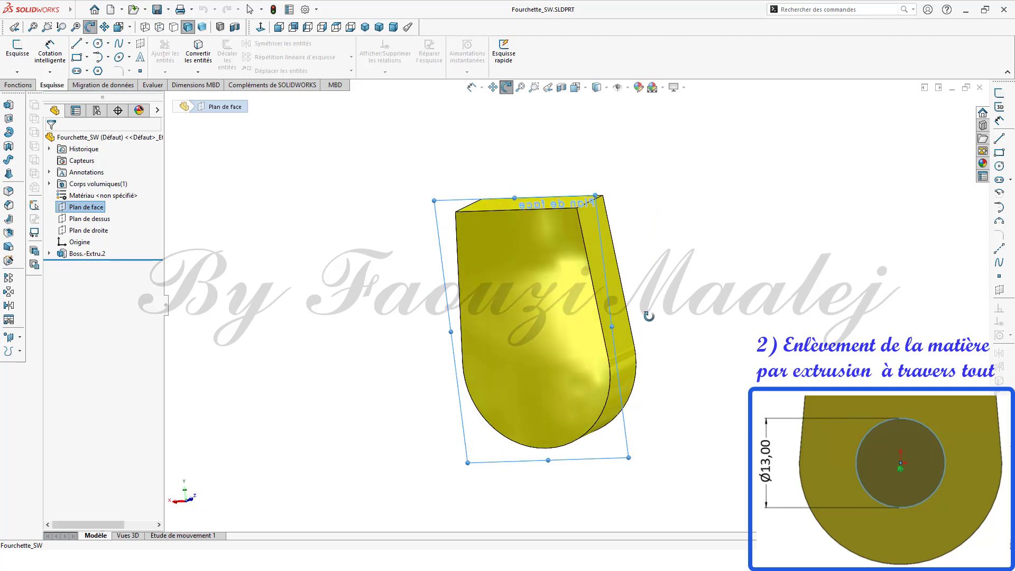
key(Escape)
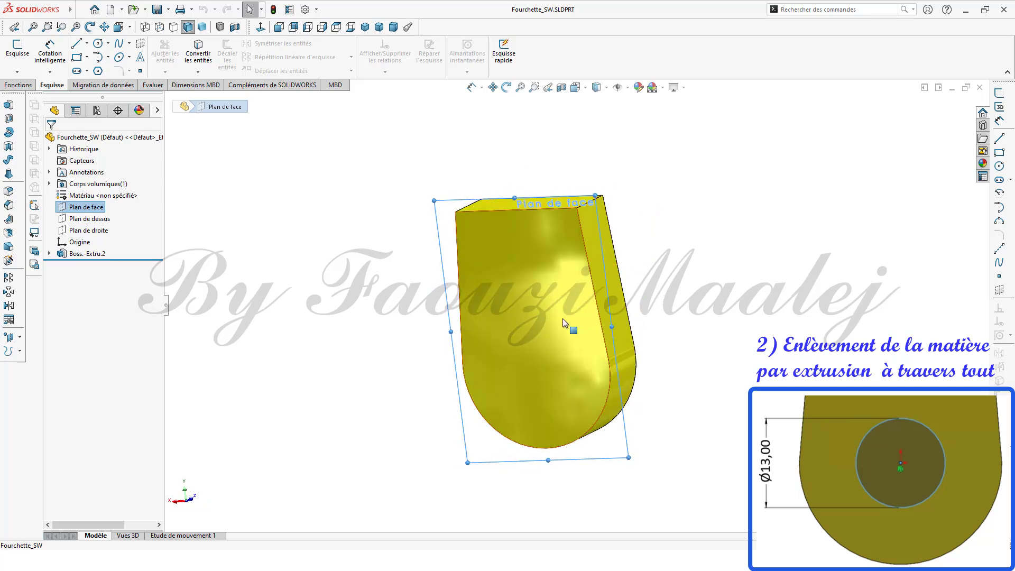
click(534, 291)
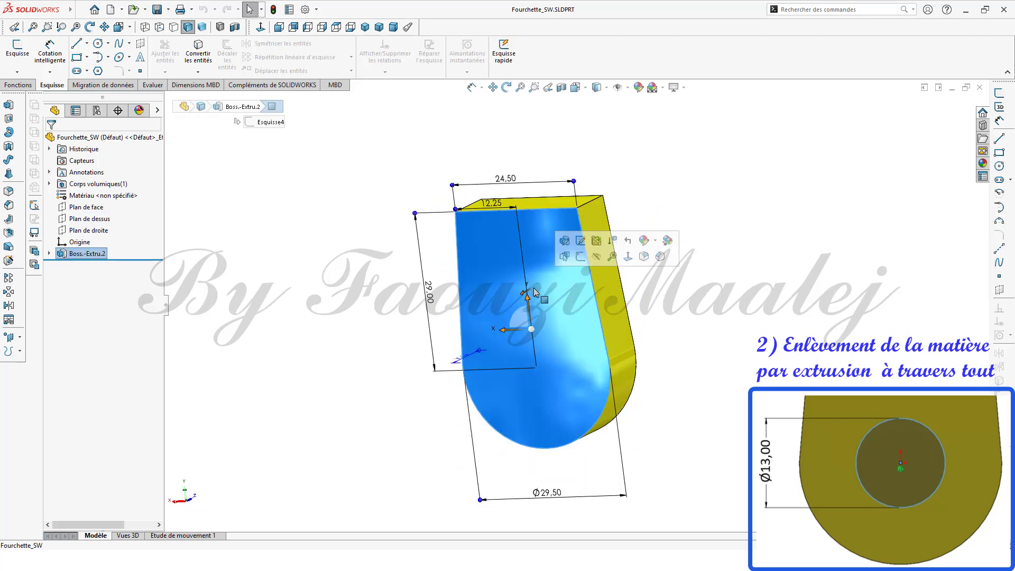
click(260, 27)
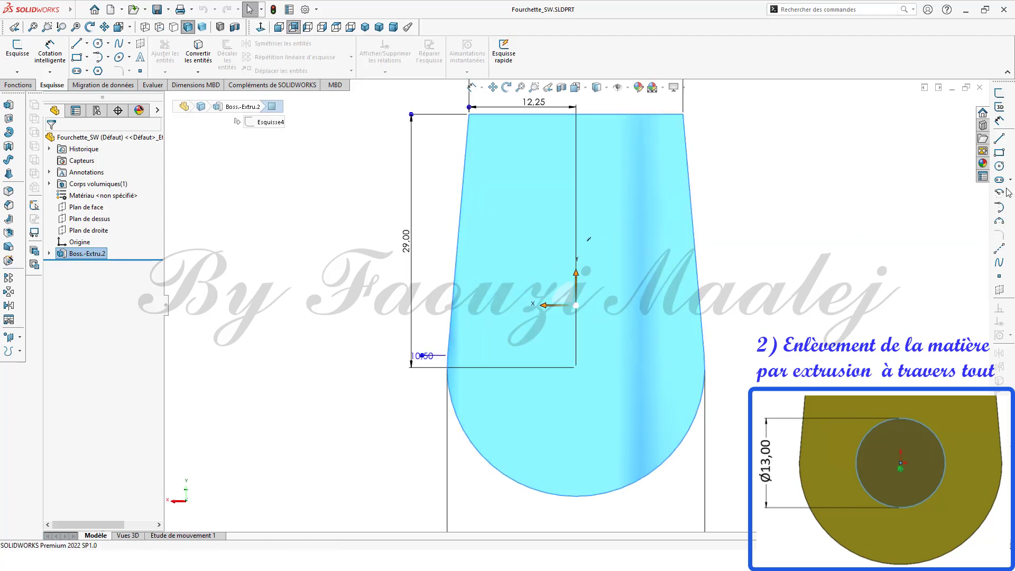
click(999, 166)
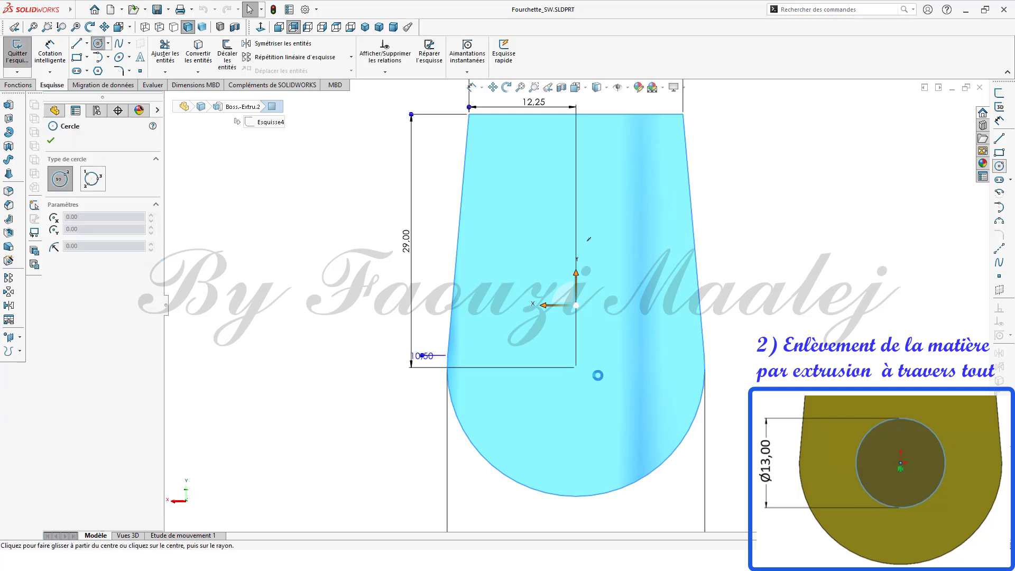
click(576, 367)
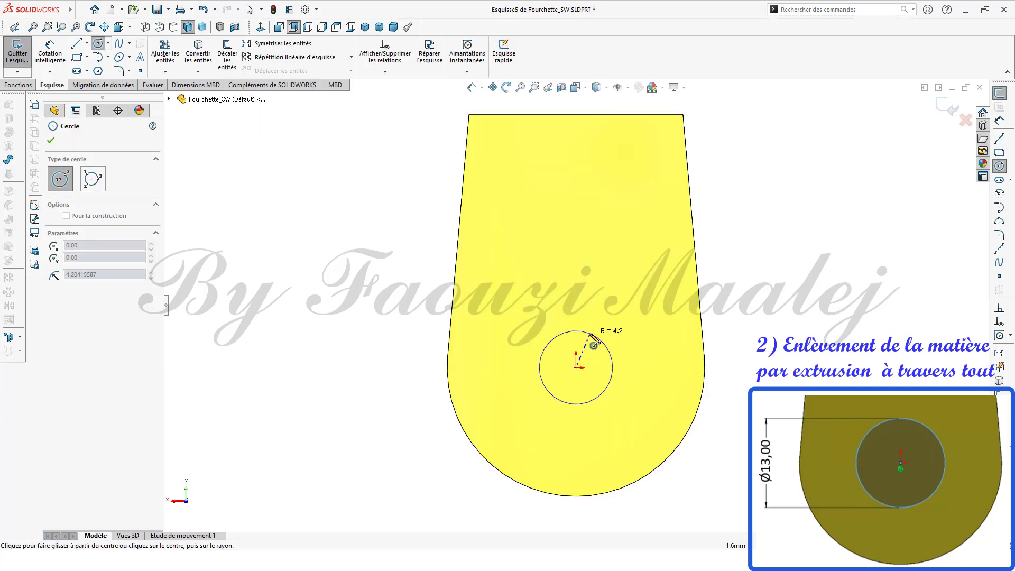
click(586, 346)
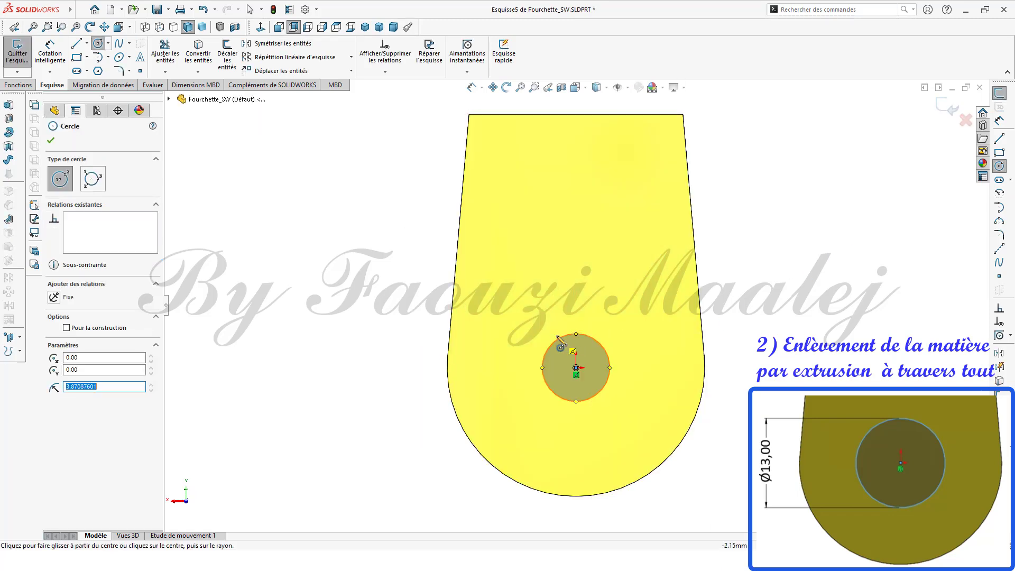
double_click(100, 386)
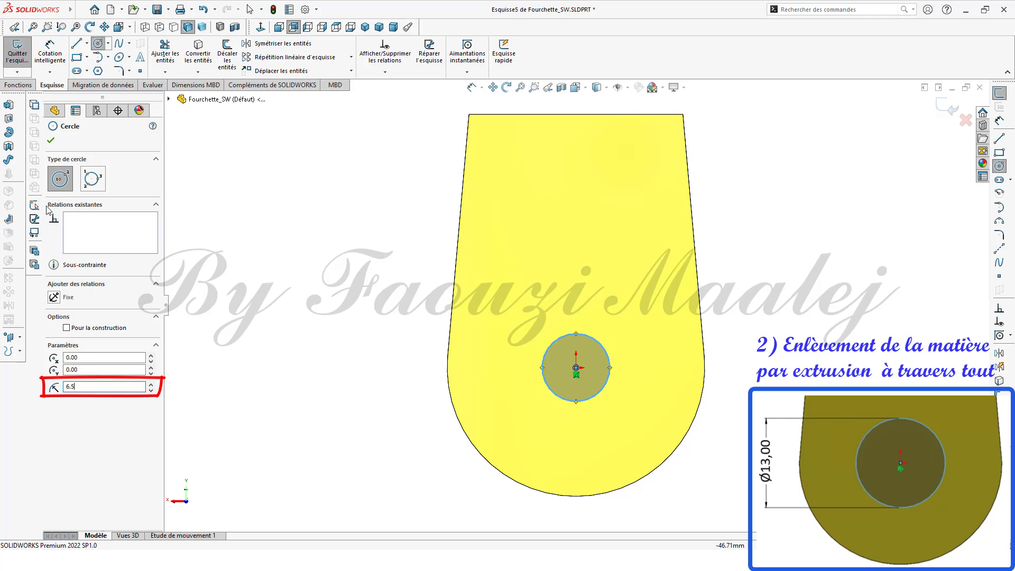
click(51, 143)
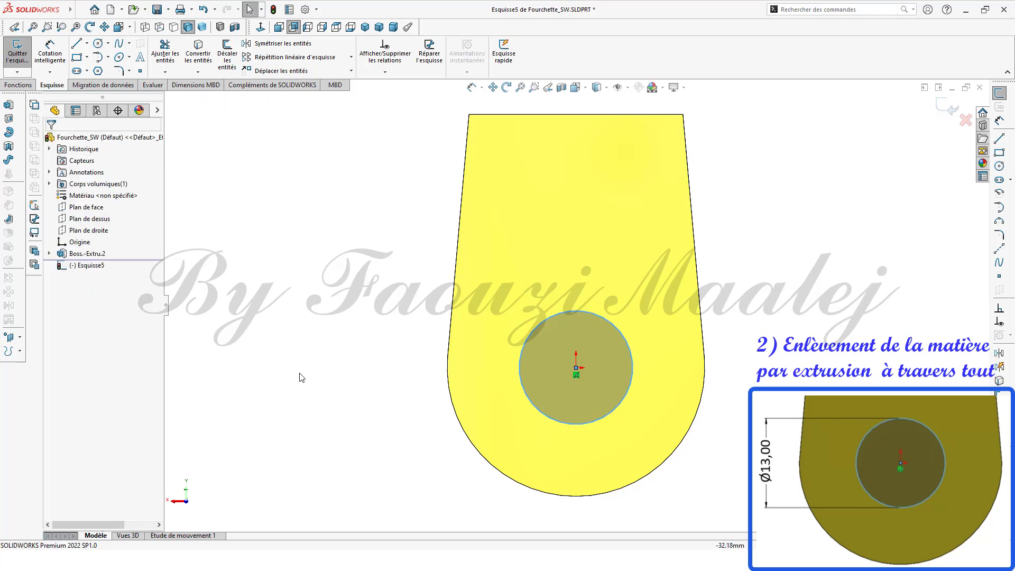
Step: Cut-extrude the circle sketch through all to make the hole
middle_drag(366, 379, 315, 416)
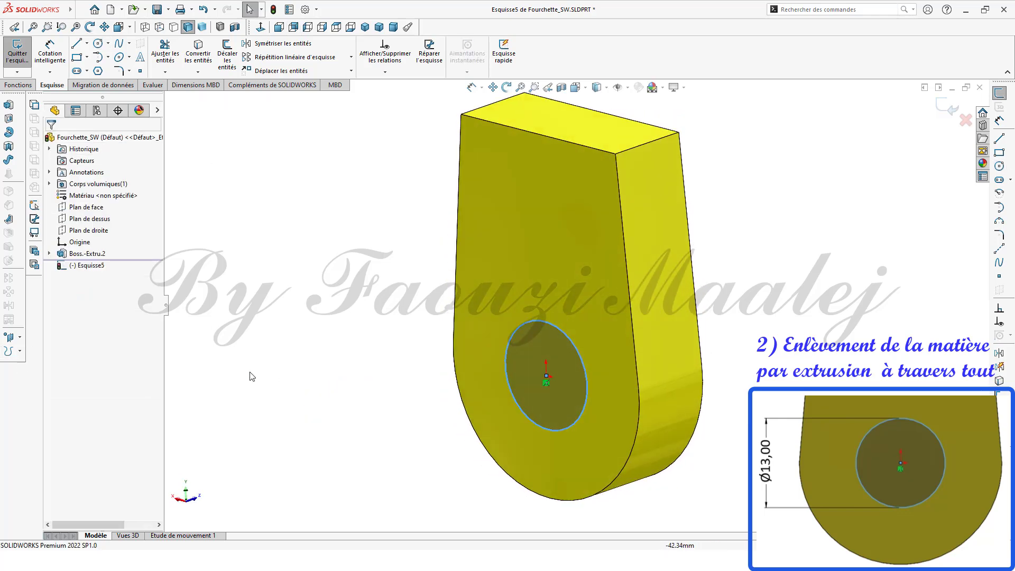
click(87, 265)
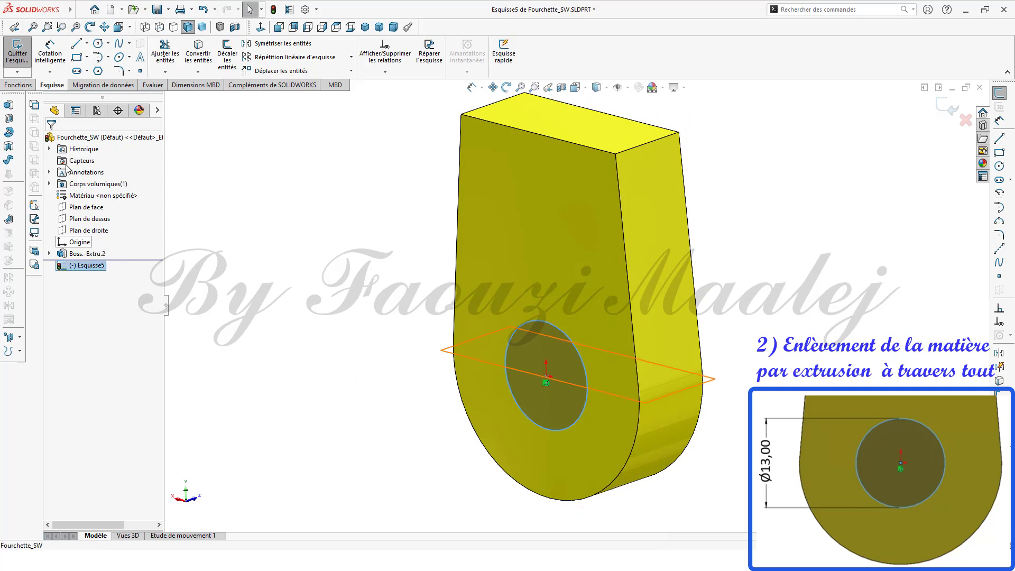
click(12, 122)
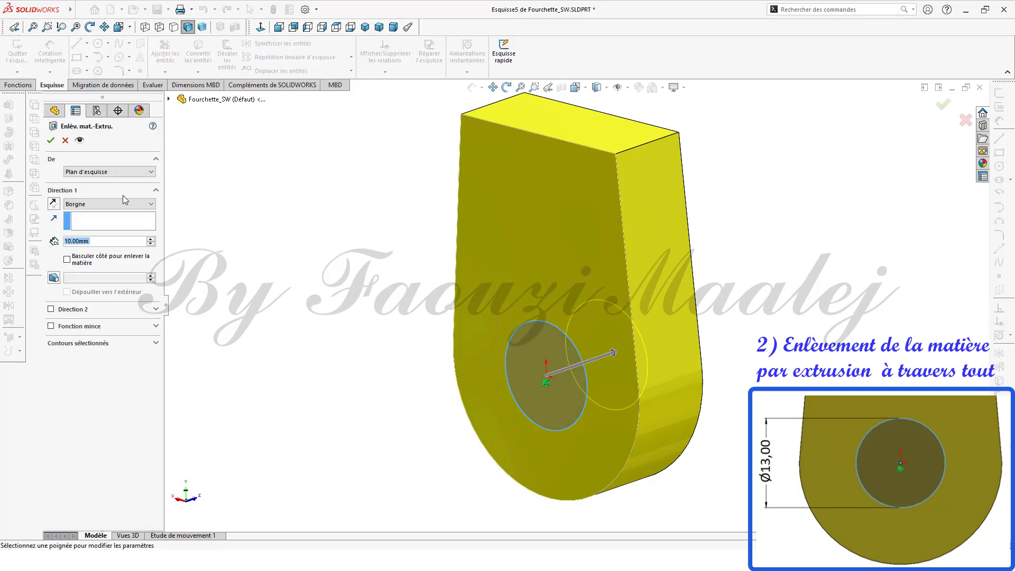
click(153, 206)
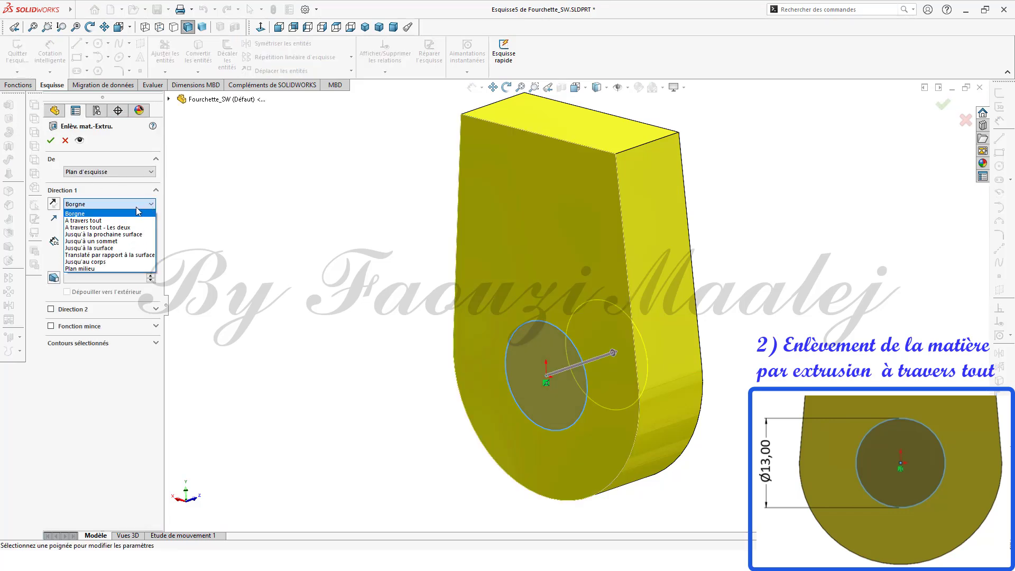
click(101, 221)
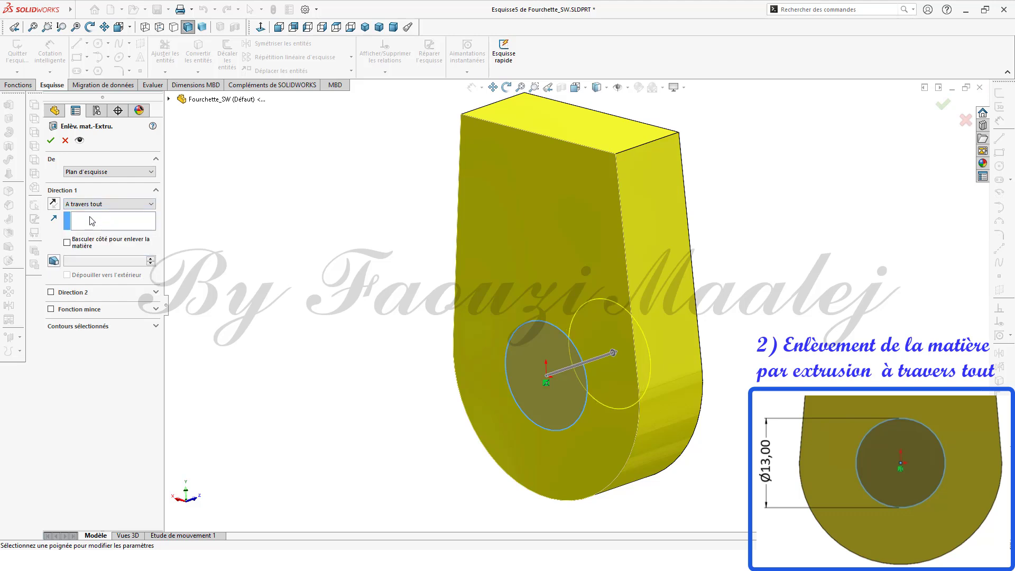
click(52, 140)
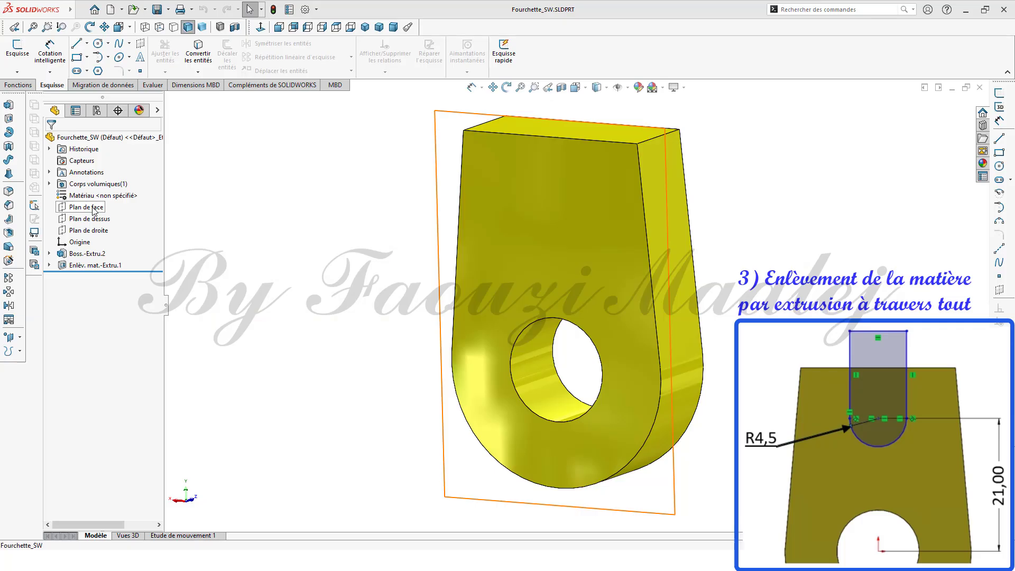
Step: On the part's front face, sketch a circle above the origin with a radius of 4.5 mm
click(93, 208)
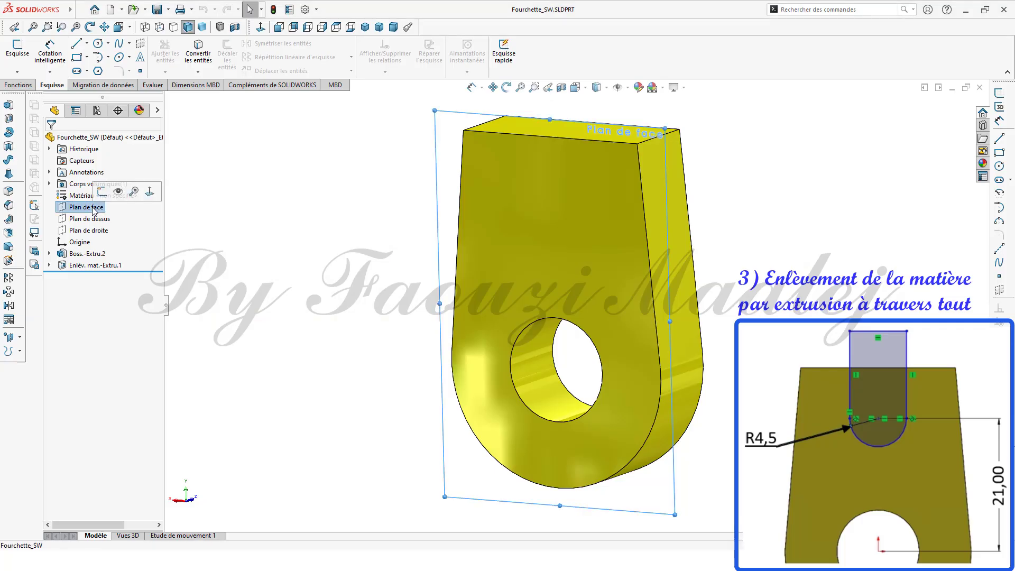
click(526, 200)
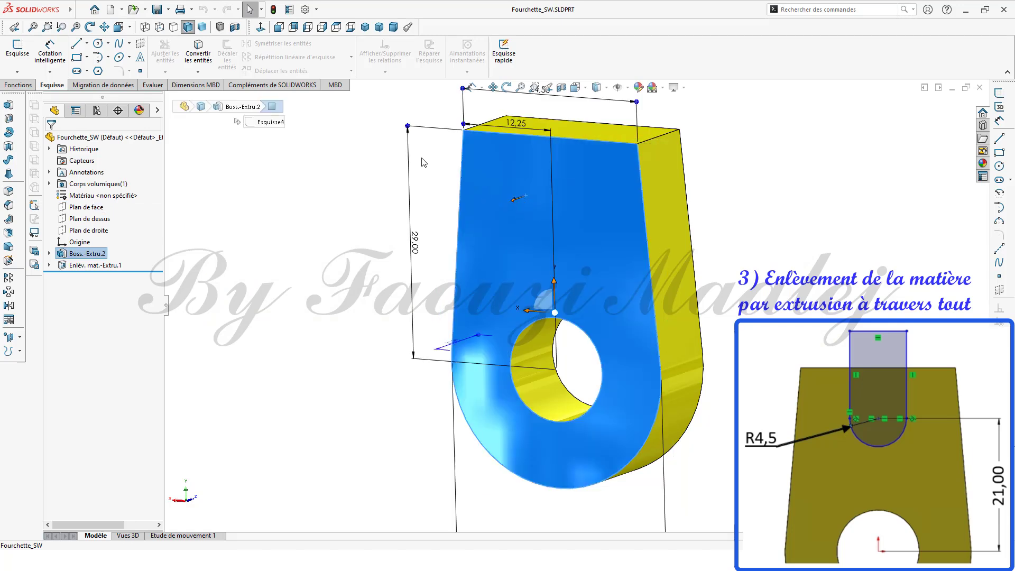
click(259, 28)
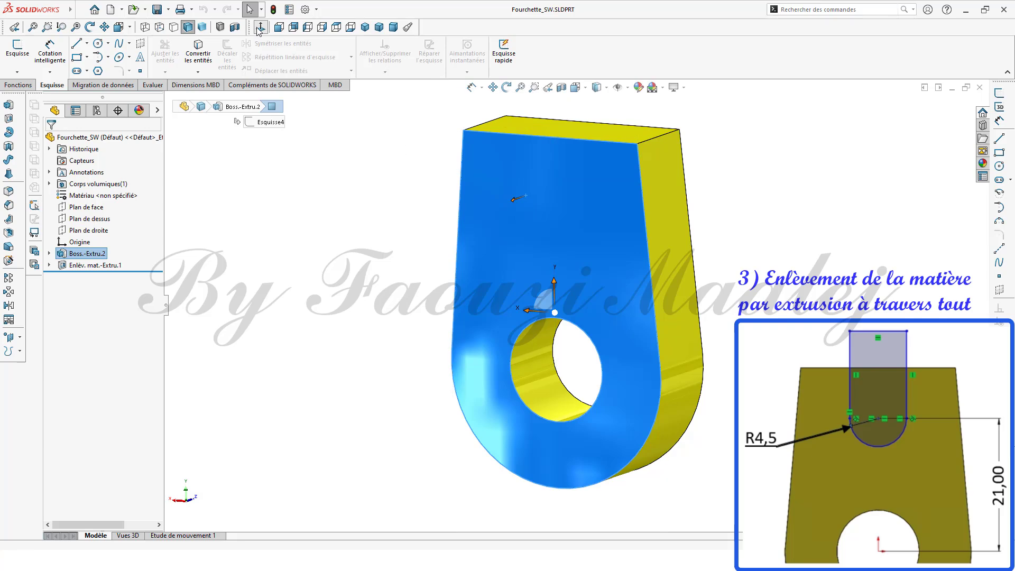
click(999, 166)
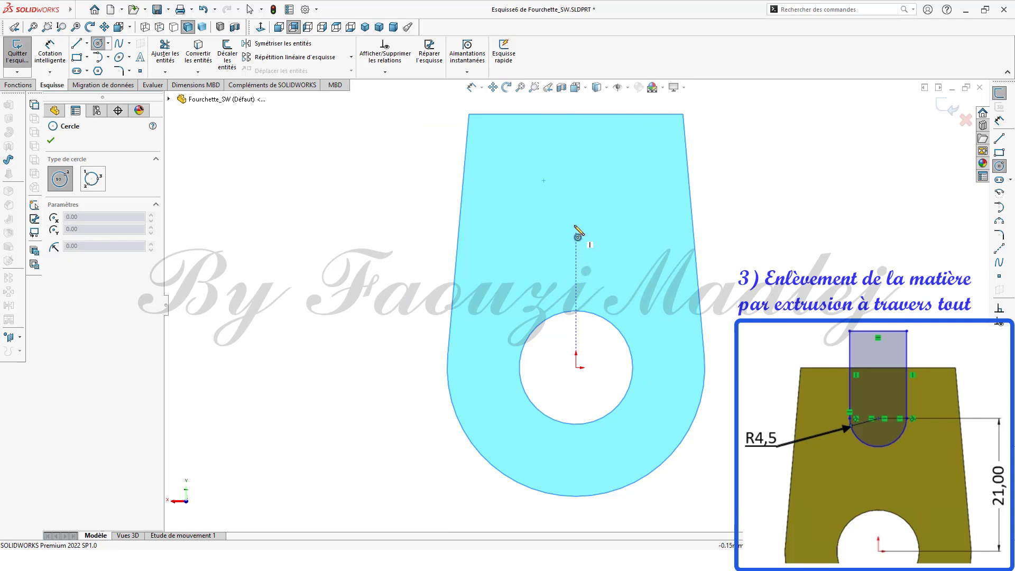
click(576, 216)
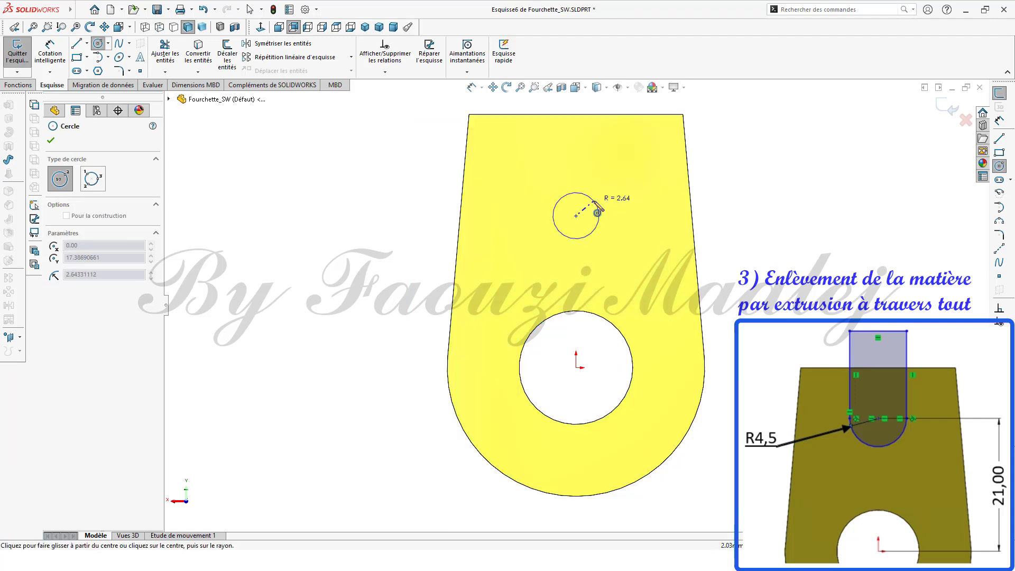
click(598, 197)
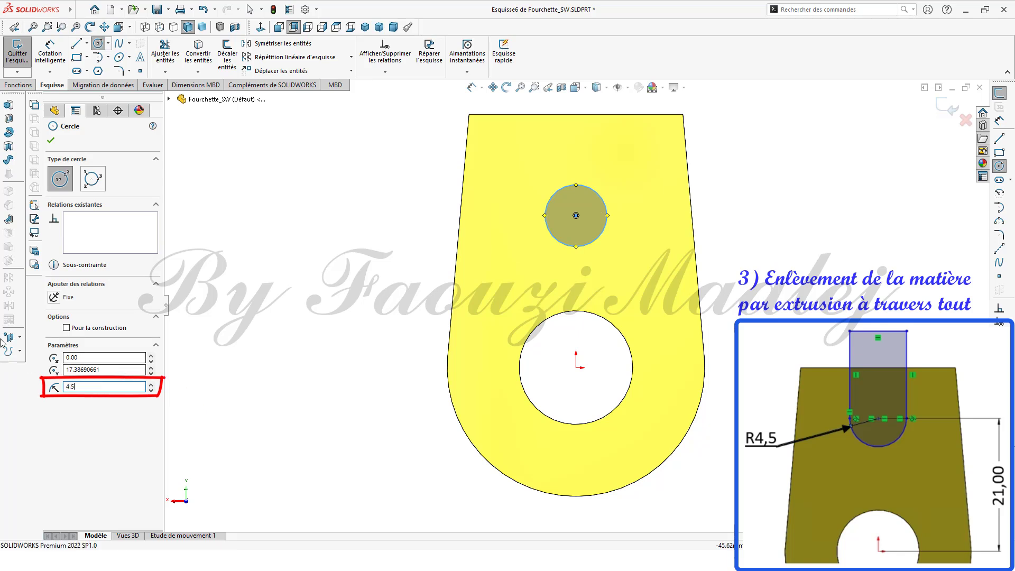
click(51, 141)
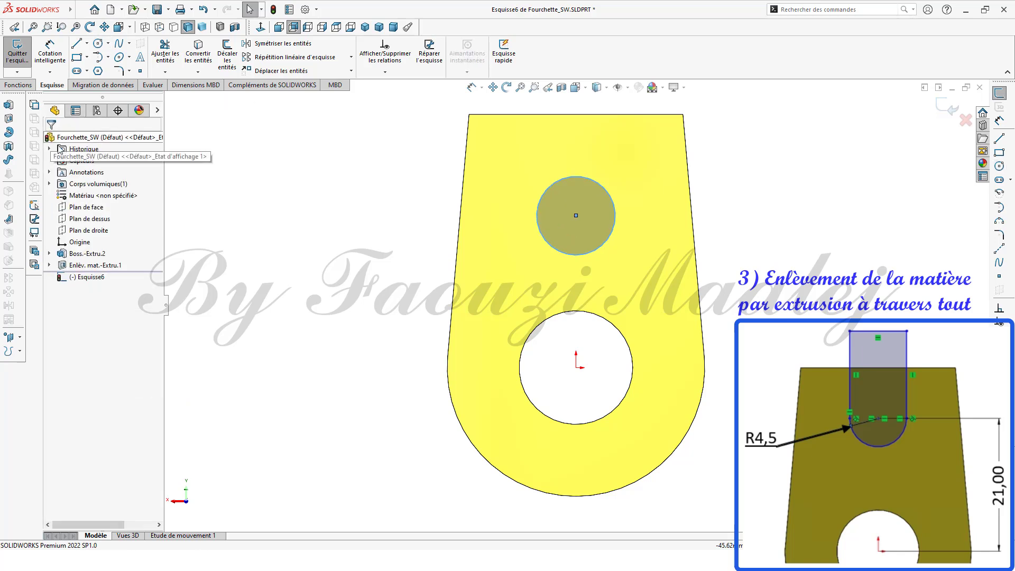
Step: Dimension the vertical distance between the circle's center and the origin as 21 mm
click(1000, 121)
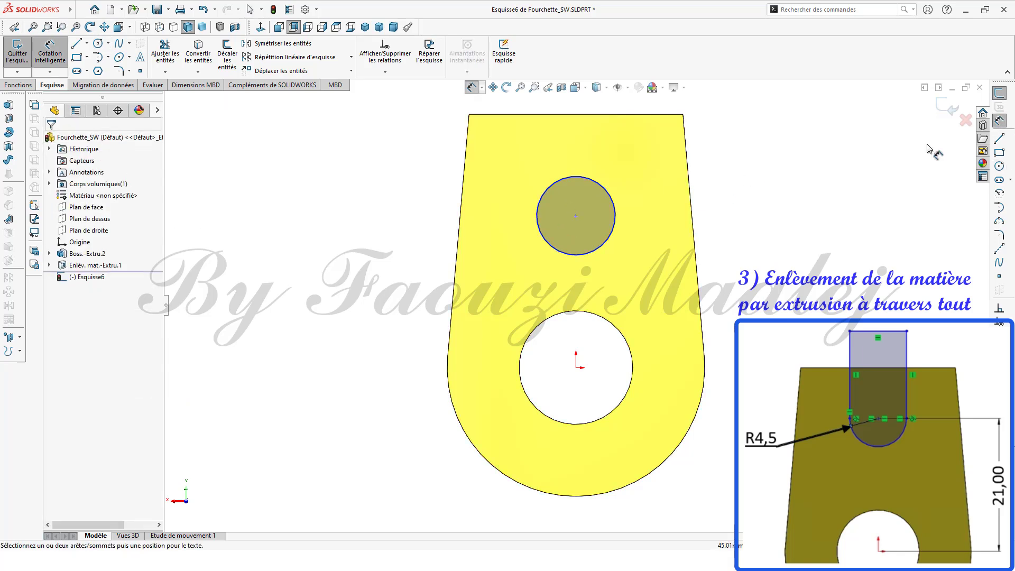
click(576, 217)
click(576, 367)
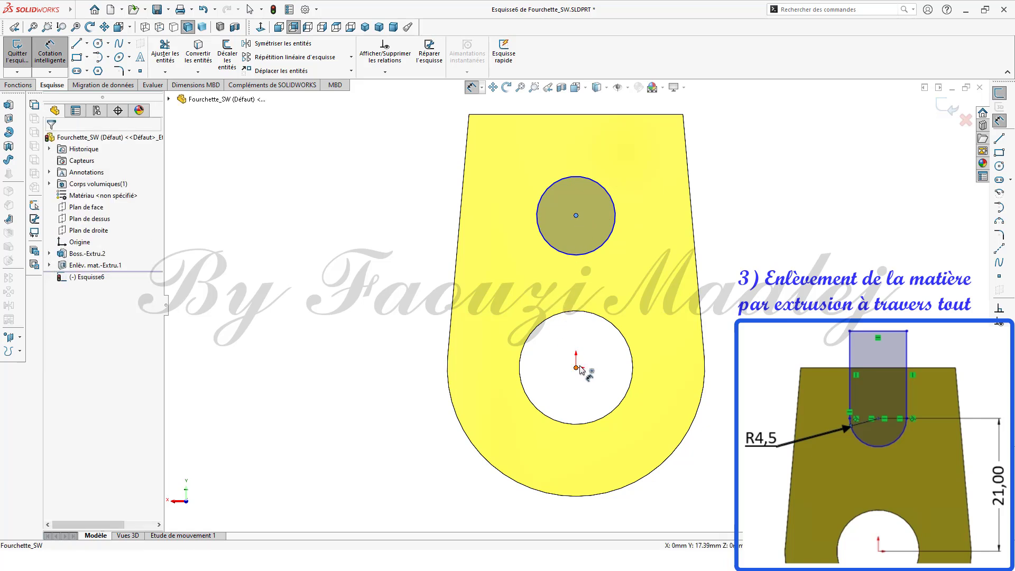
click(729, 289)
text(21)
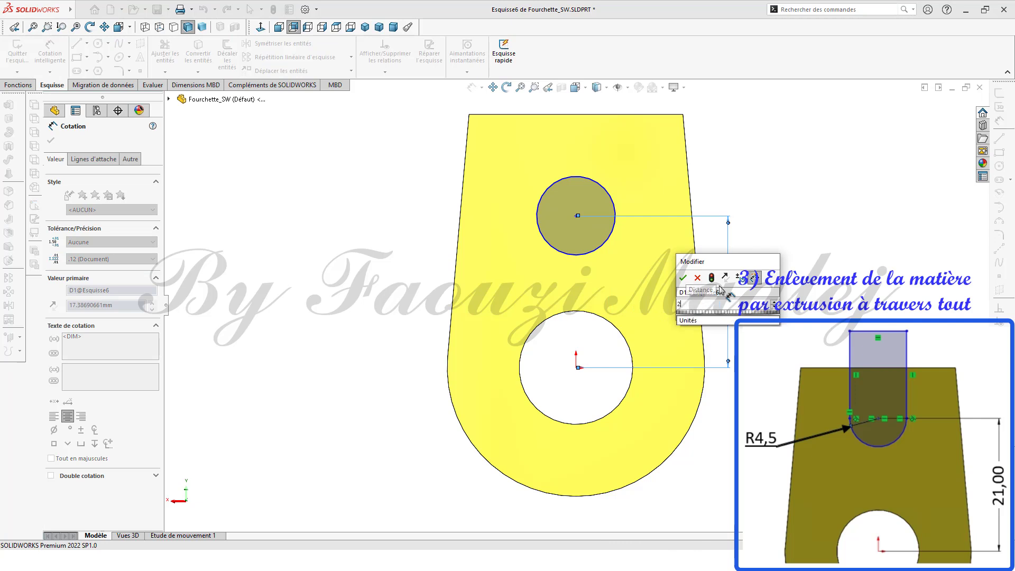
click(682, 279)
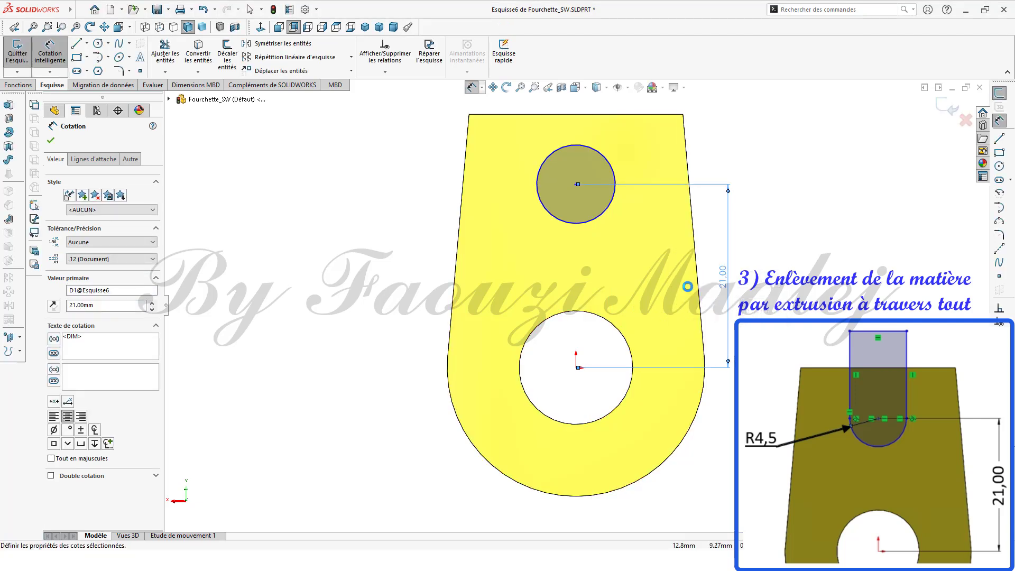
Step: Draw a rectangle about 9 mm wide from the circle's center line up past the part's top edge
click(1000, 155)
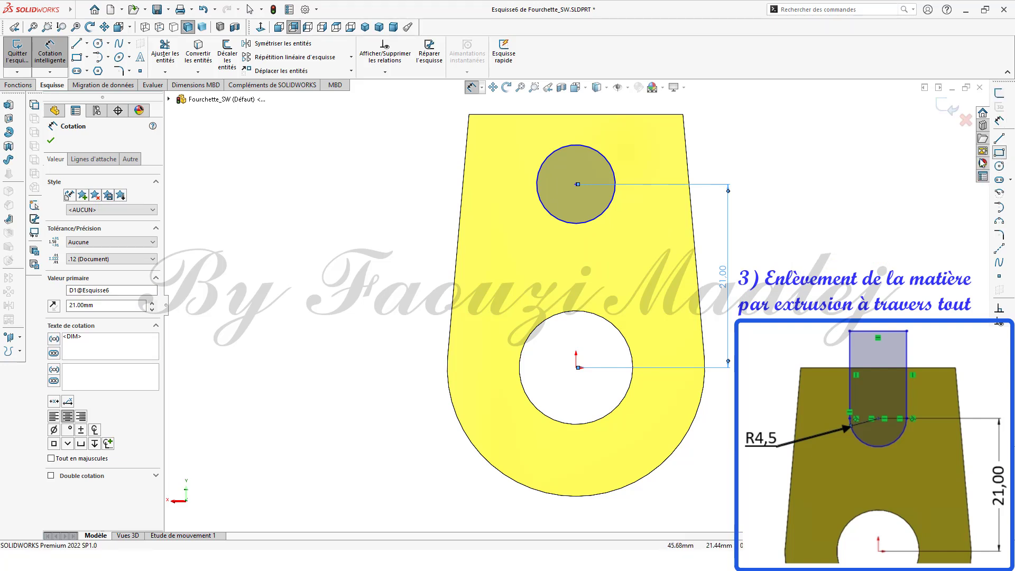
click(536, 185)
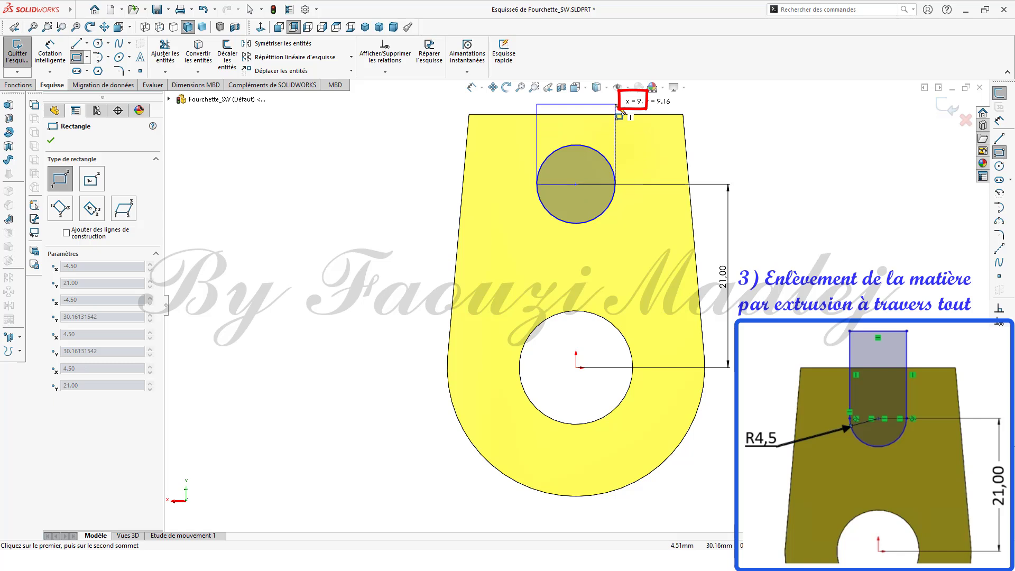
click(615, 105)
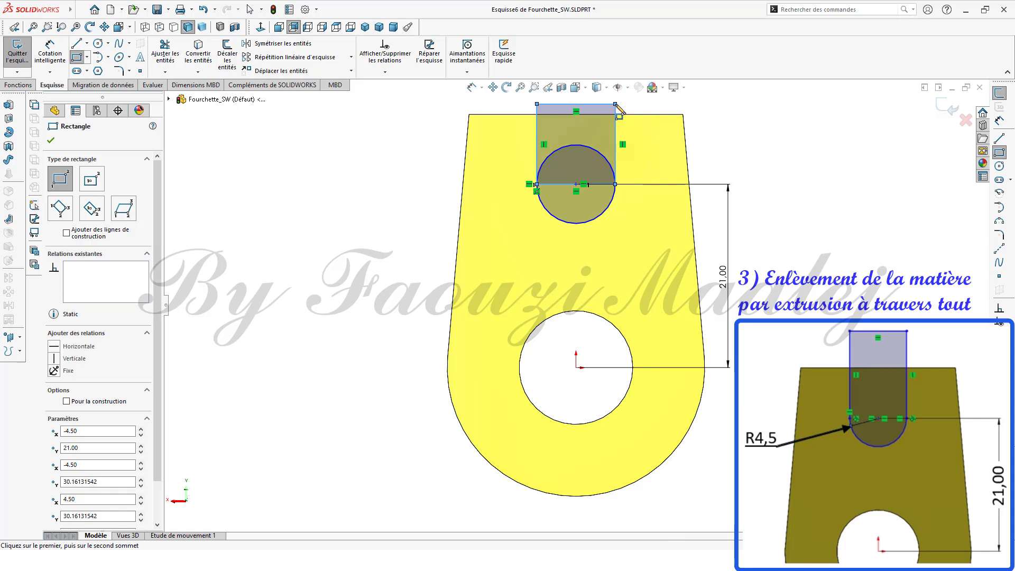
Step: Trim the circle's upper arc and the rectangle's bottom edge to leave a rounded slot profile
click(167, 59)
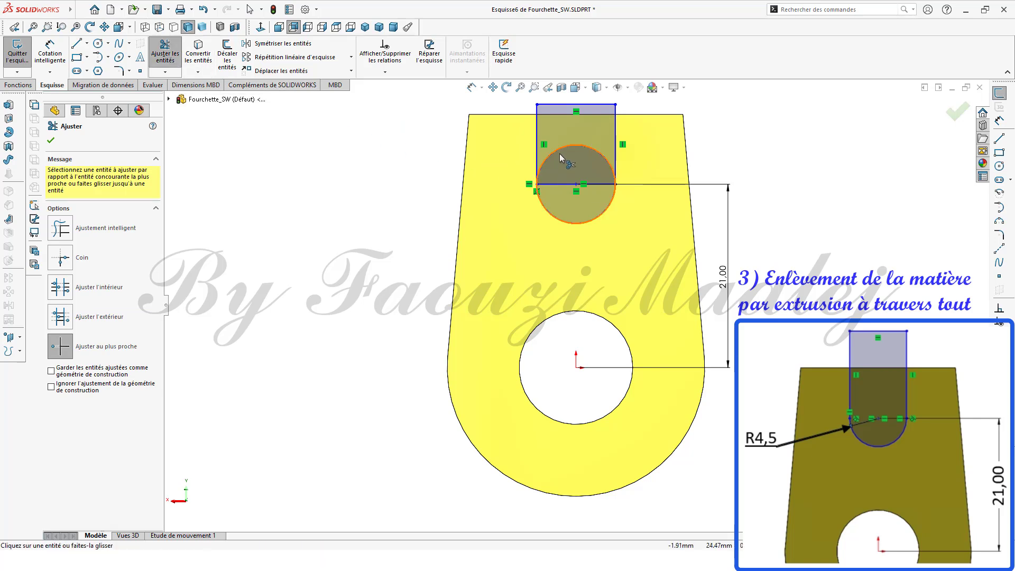
click(560, 147)
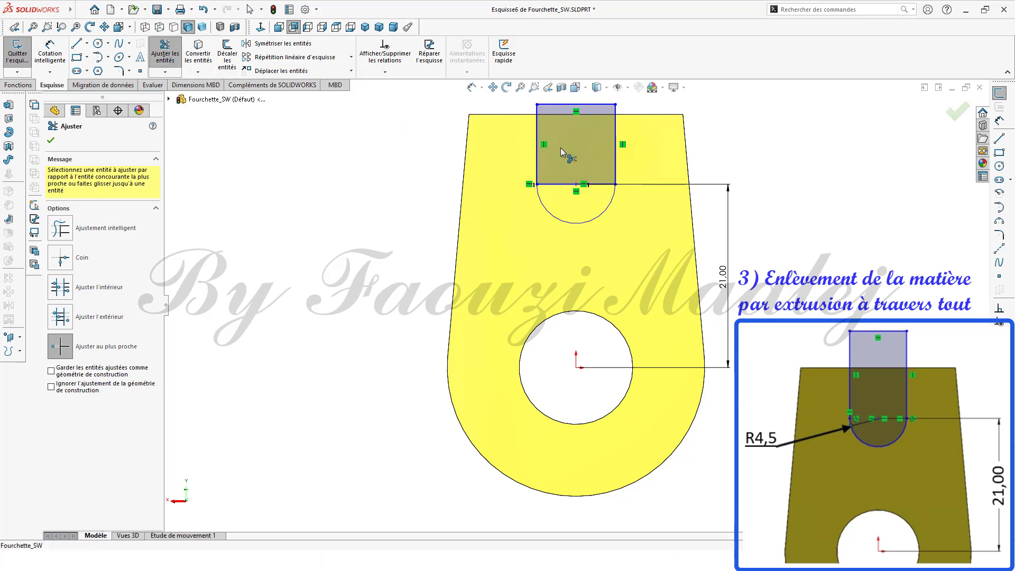
click(561, 184)
click(53, 142)
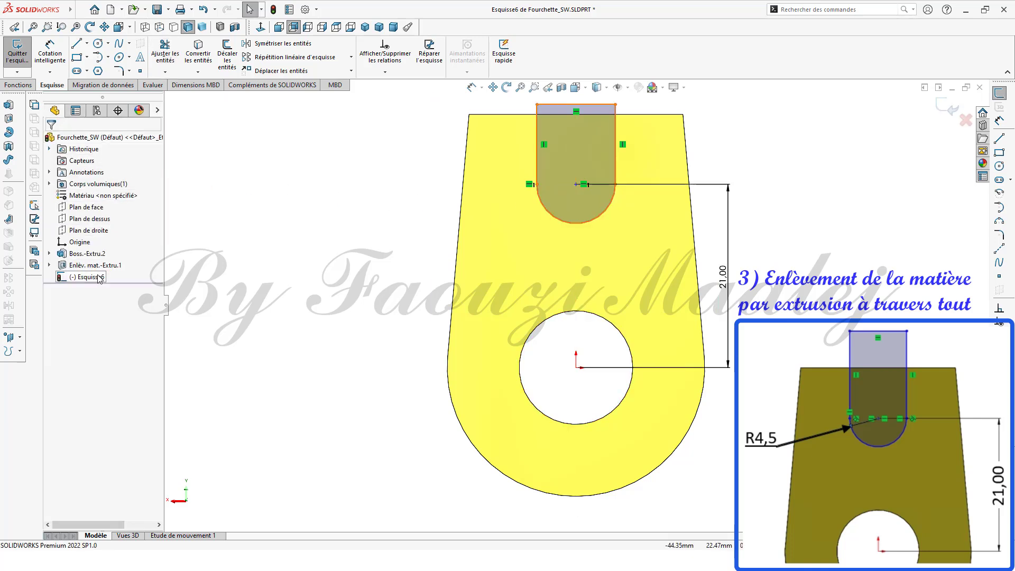
Step: Cut-extrude the slot sketch through all
middle_drag(340, 428, 287, 431)
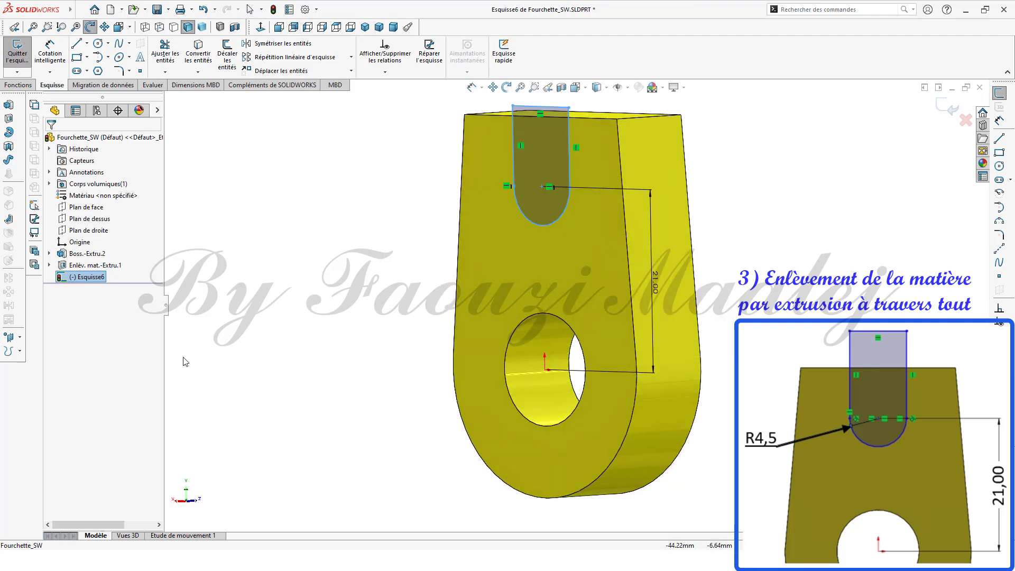
click(14, 121)
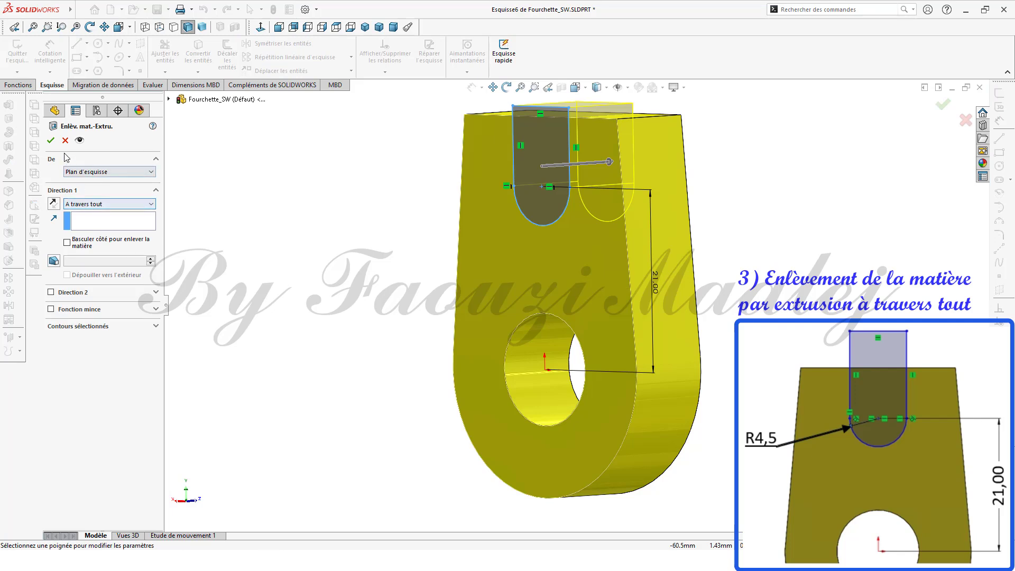
click(53, 142)
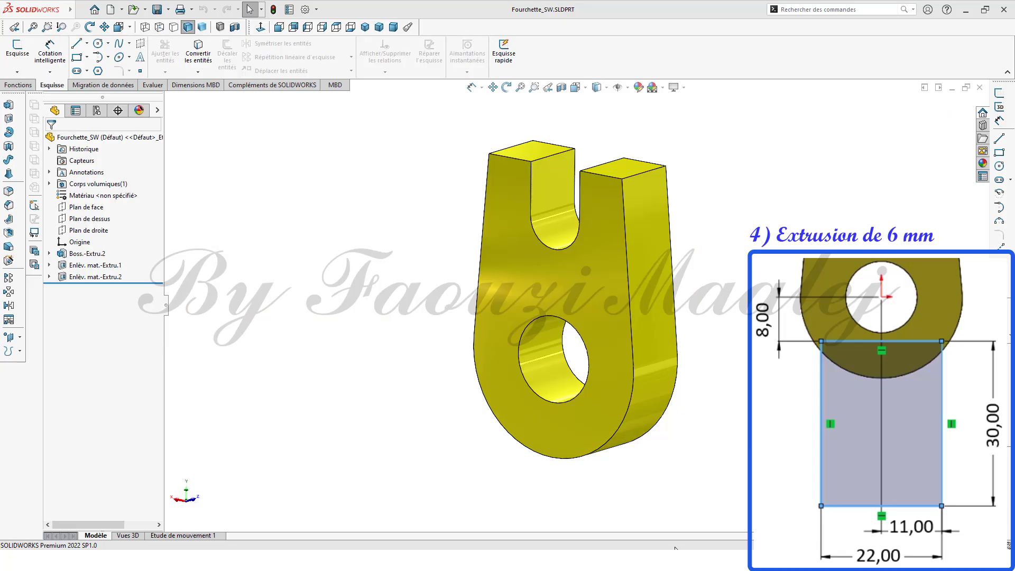
Step: On the front face, sketch a rectangle about 22 mm wide and 35 mm tall below the hole
click(86, 206)
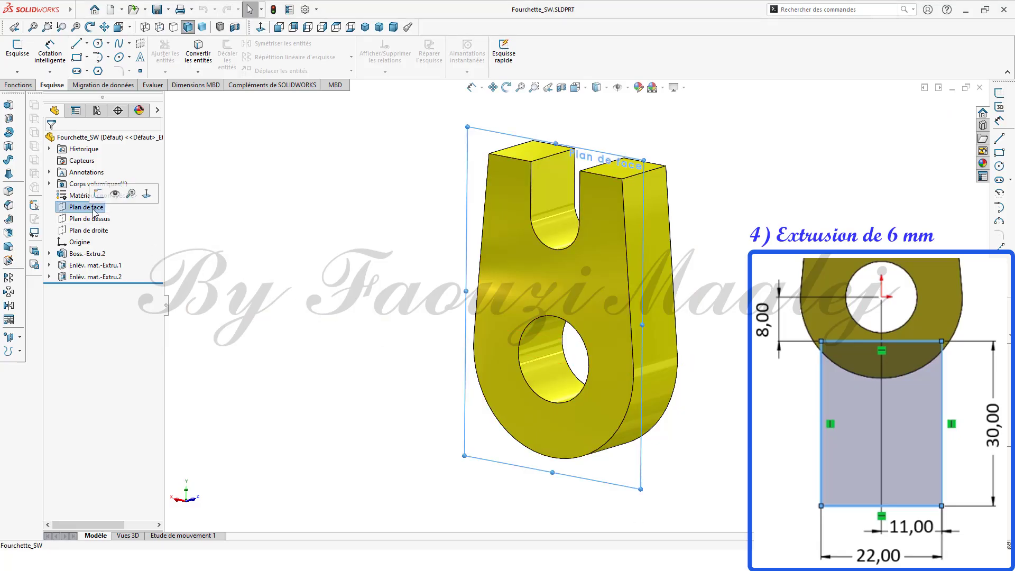
click(531, 270)
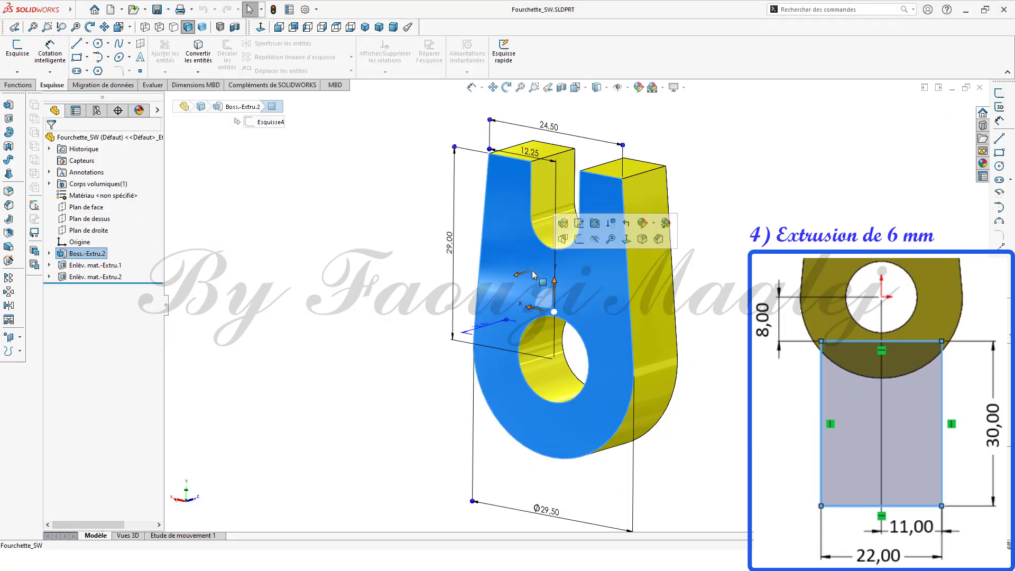
click(262, 29)
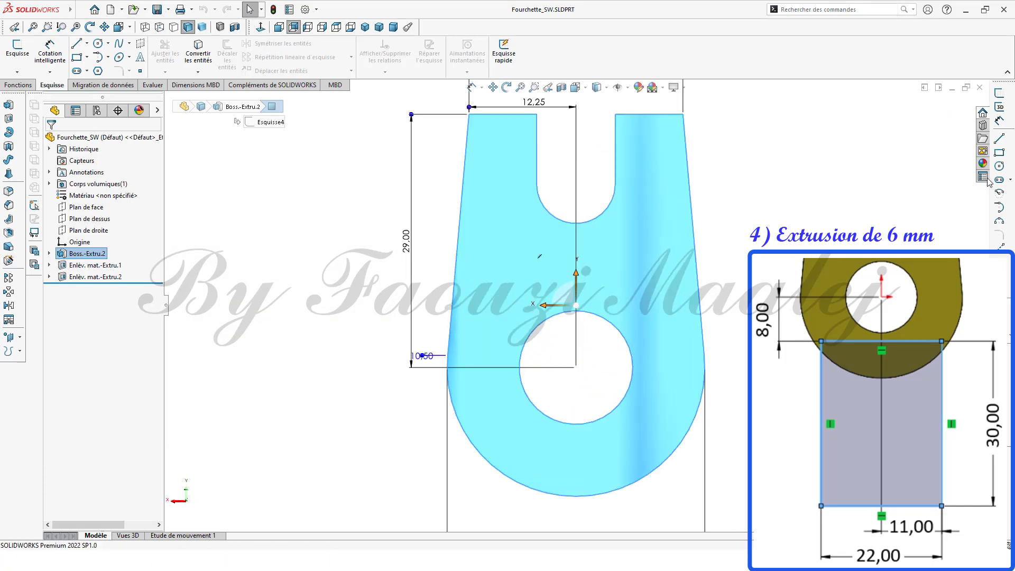
click(1000, 156)
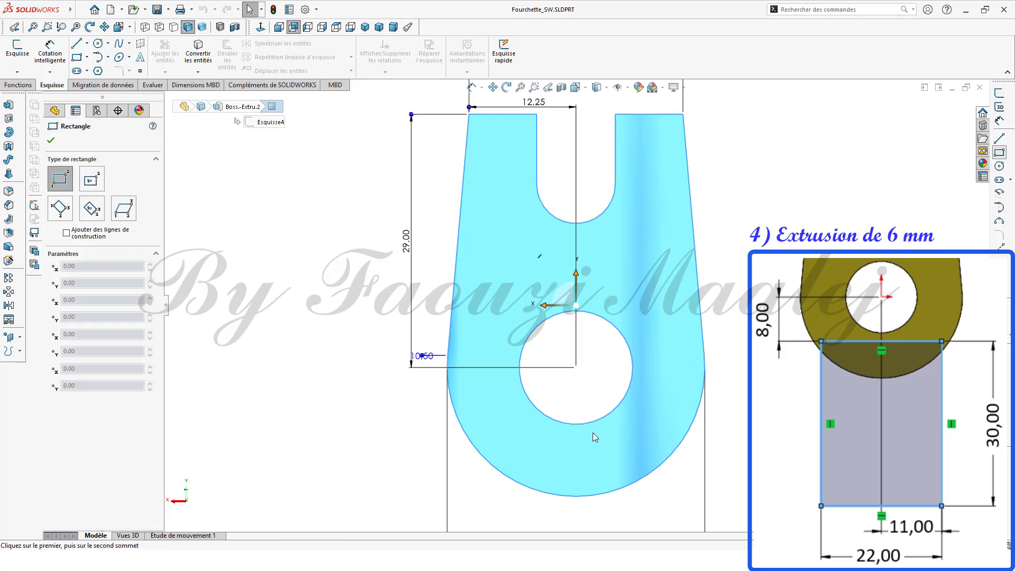
scroll(593, 433, down, 1)
scroll(593, 434, up, 3)
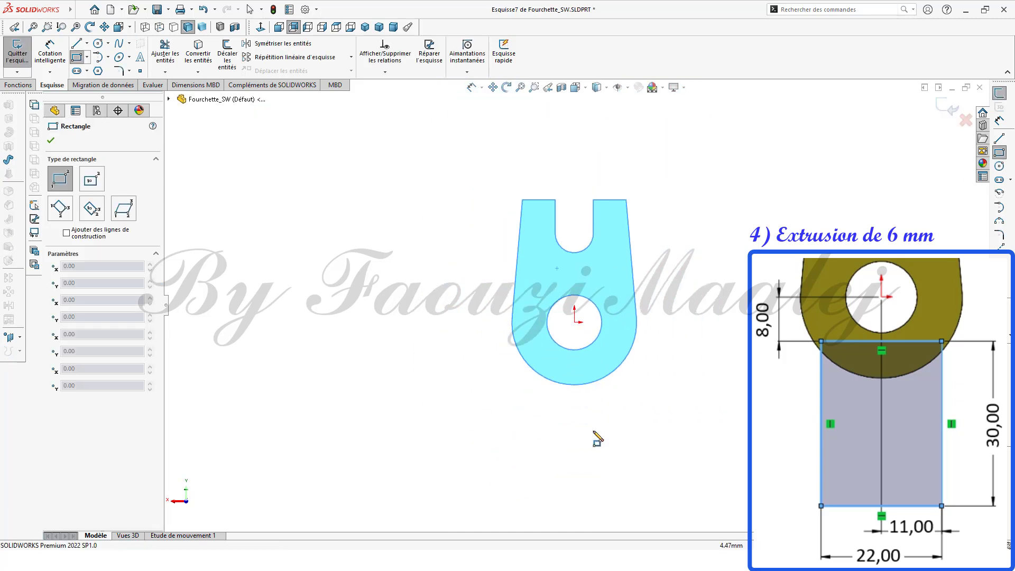
click(533, 354)
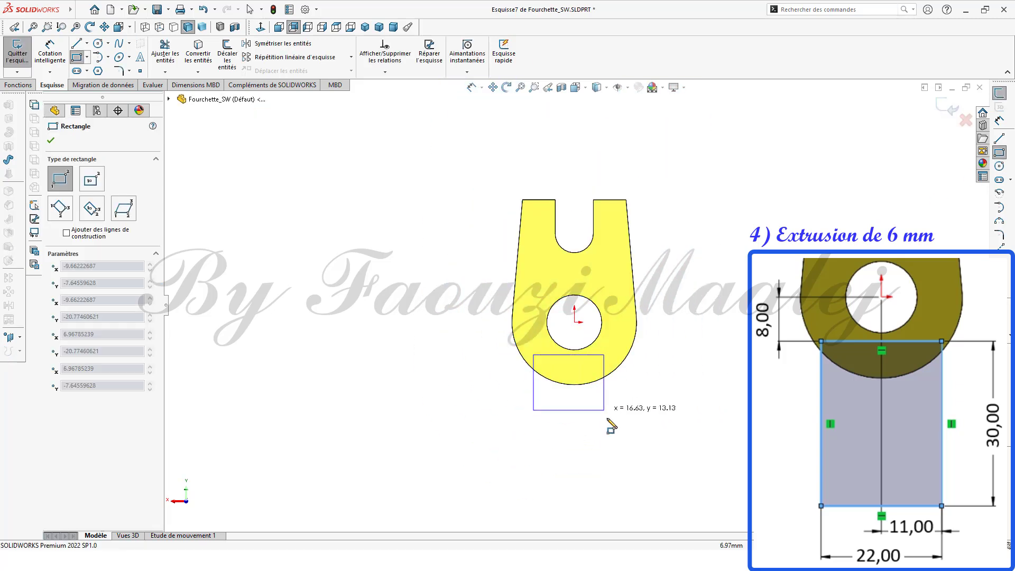
click(619, 511)
Step: Dimension the rectangle's bottom edge width as 22 mm
ctrl+middle_drag(679, 446, 677, 356)
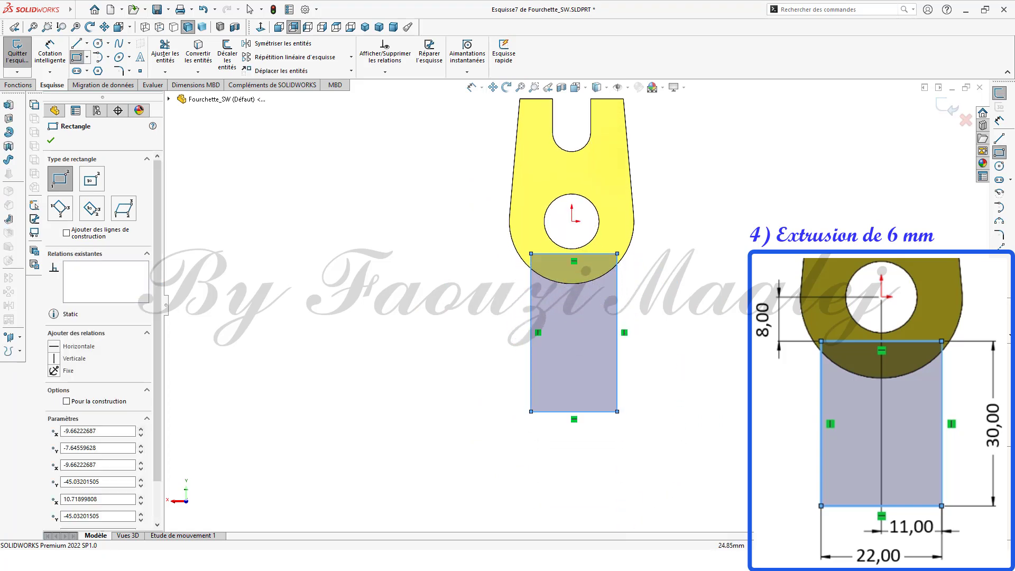
click(999, 122)
click(588, 413)
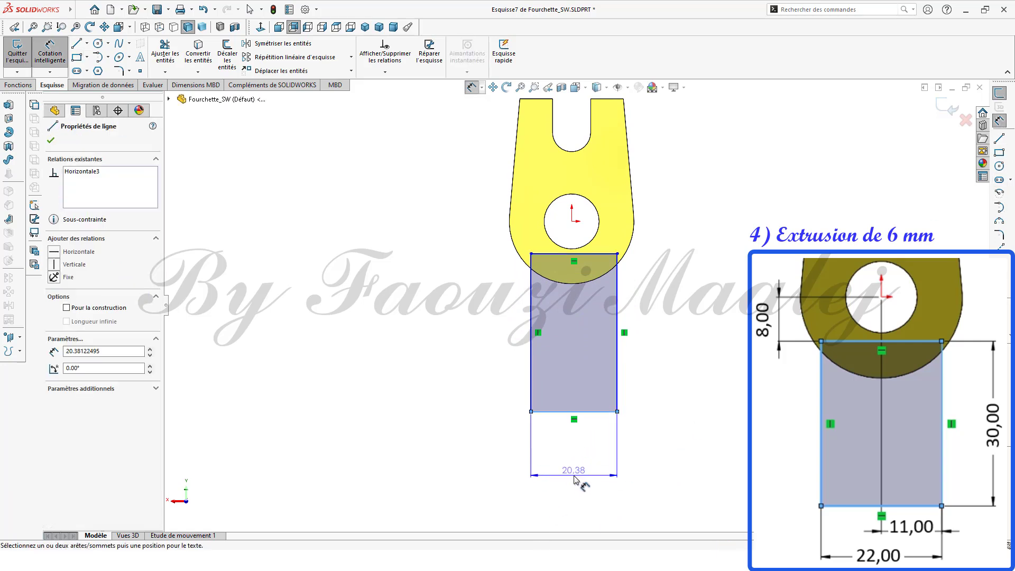
click(575, 478)
text(22)
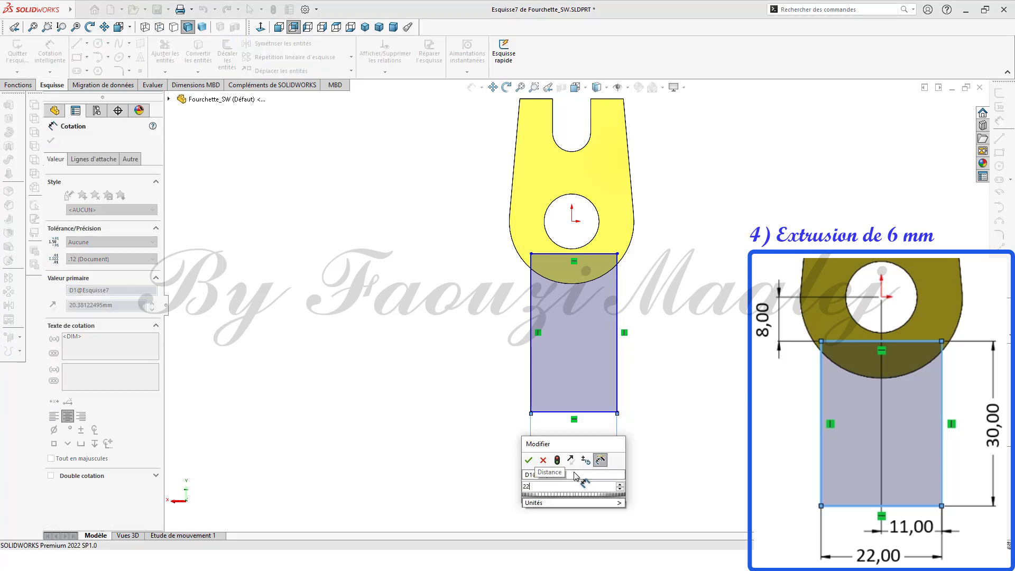
click(528, 460)
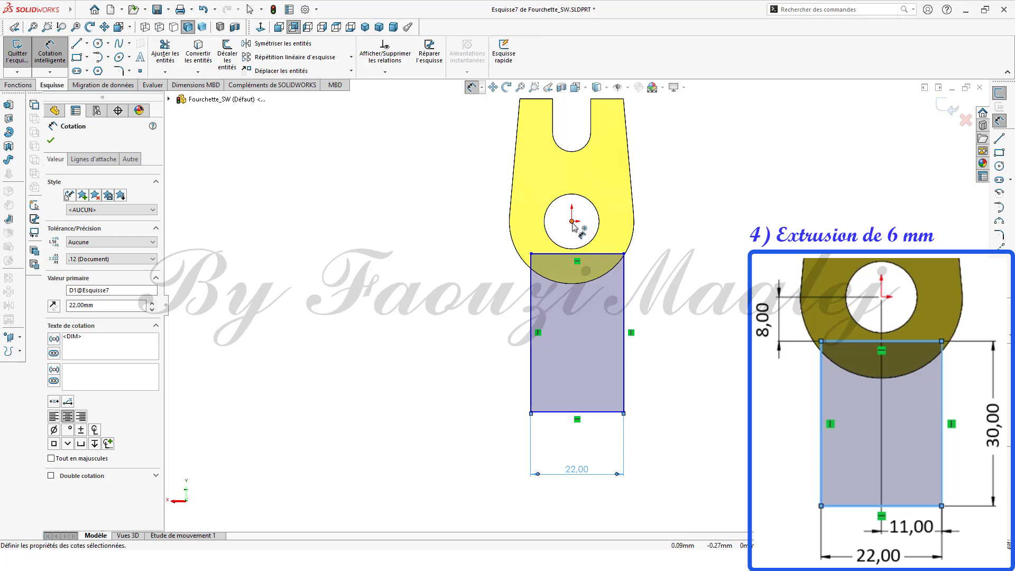
Step: Dimension the horizontal distance from the origin to the rectangle's right edge as 11 mm
key(Escape)
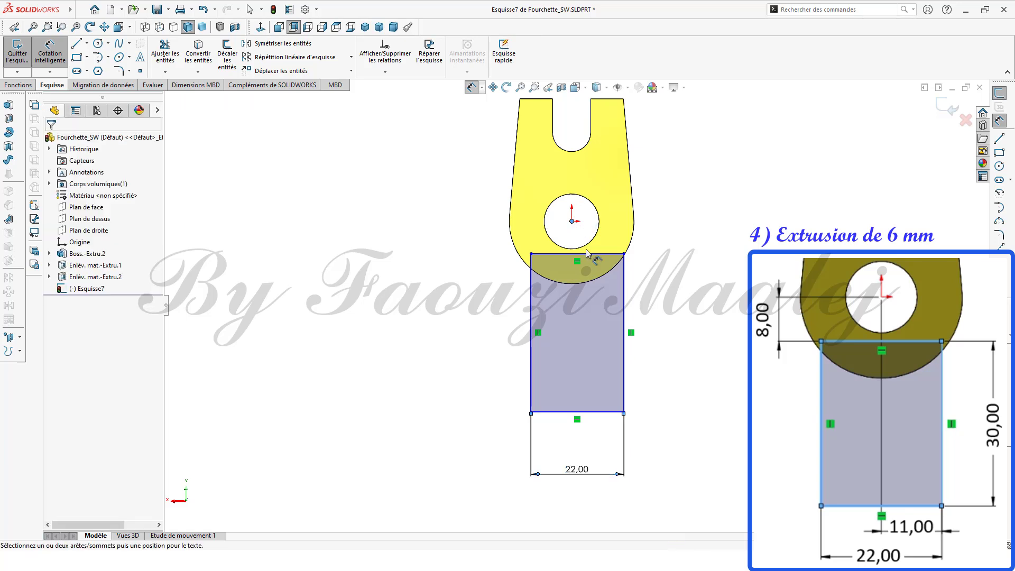
click(623, 312)
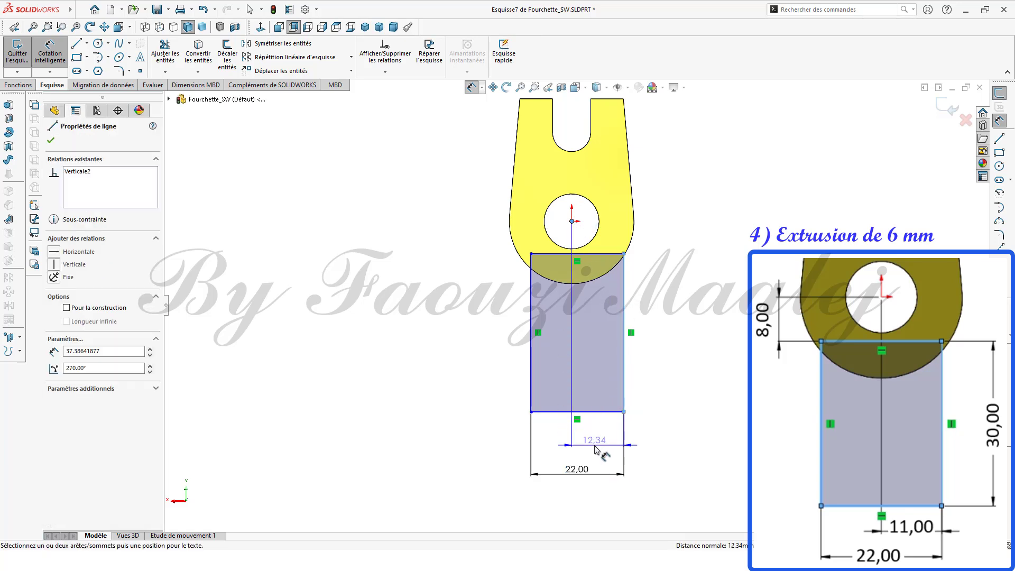
click(596, 443)
text(11)
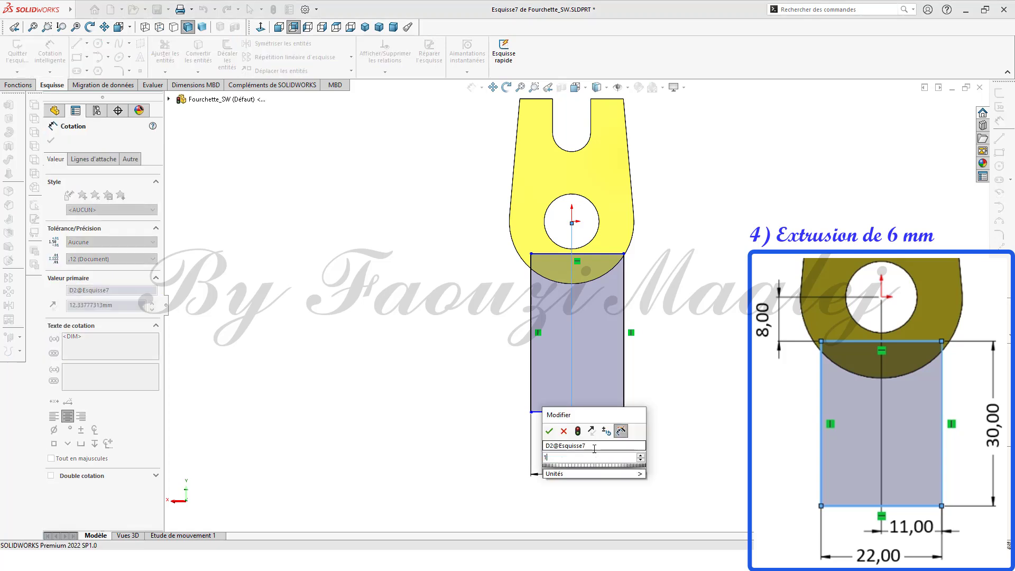
click(550, 431)
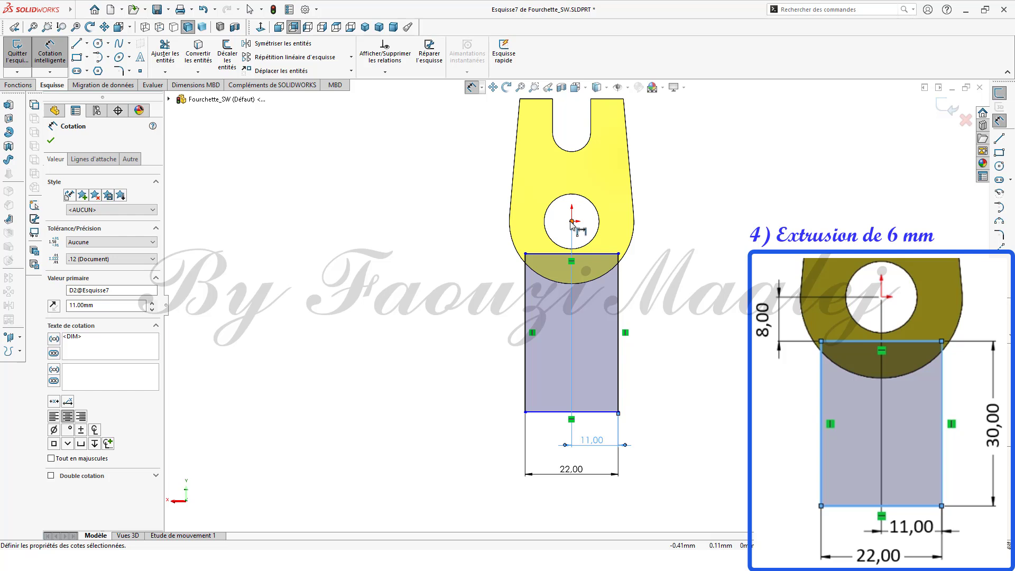
Step: Dimension the vertical distance from the hole's centre to the rectangle's top edge as 8 mm
key(Escape)
click(527, 253)
click(571, 221)
click(485, 246)
text(8)
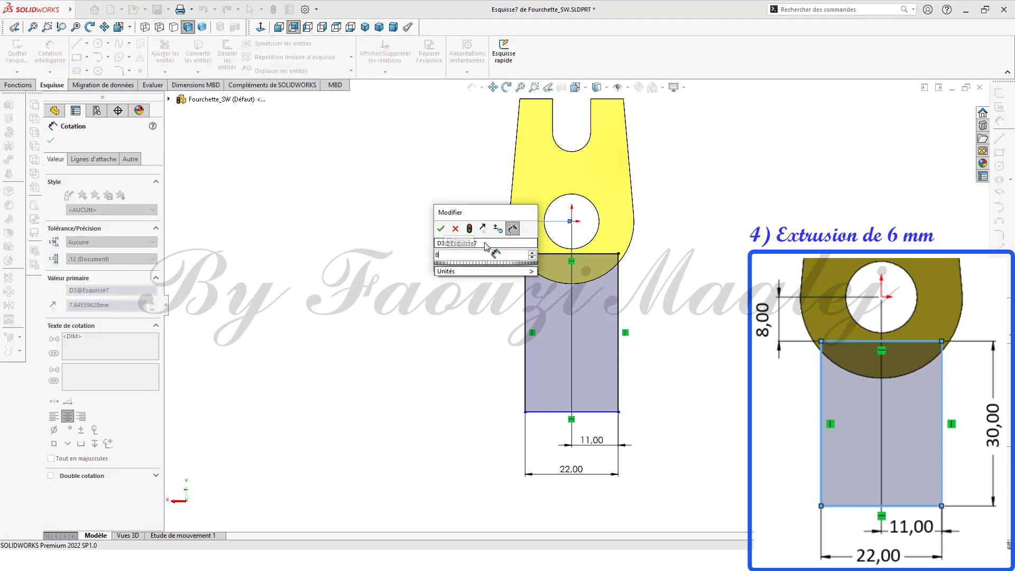
click(441, 228)
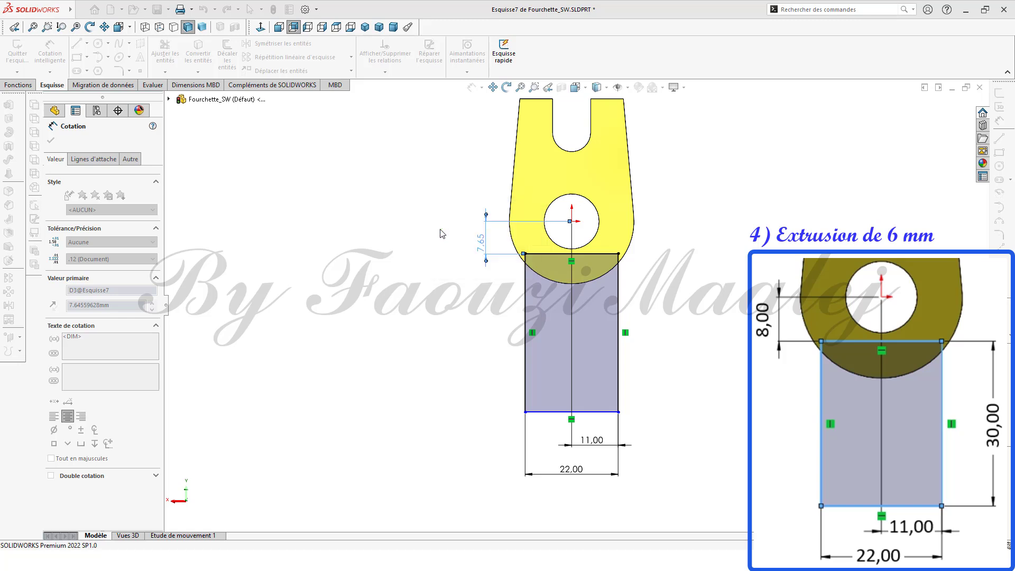
Step: Dimension the rectangle's right edge height as 30 mm
click(619, 322)
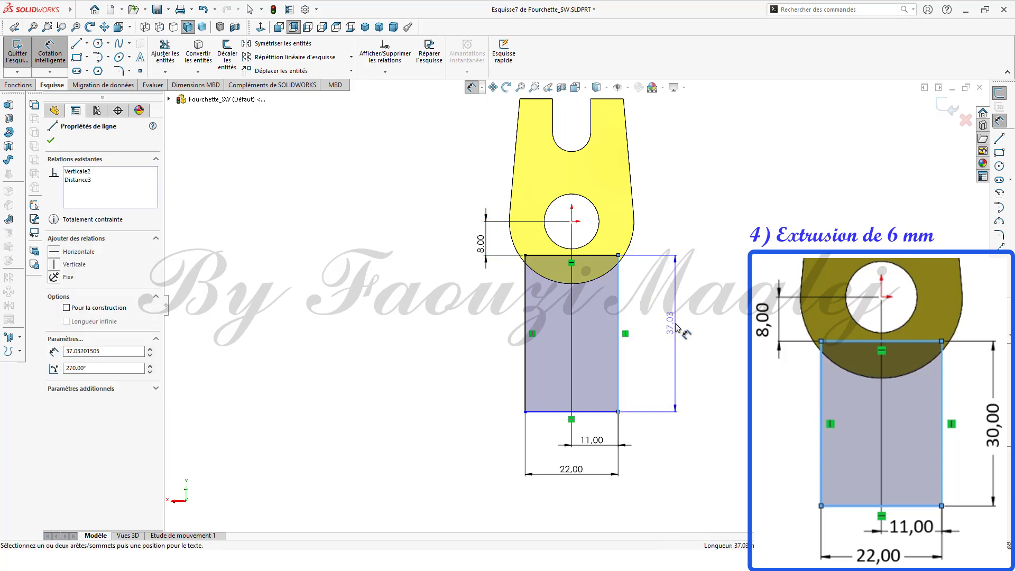
click(676, 328)
text(30)
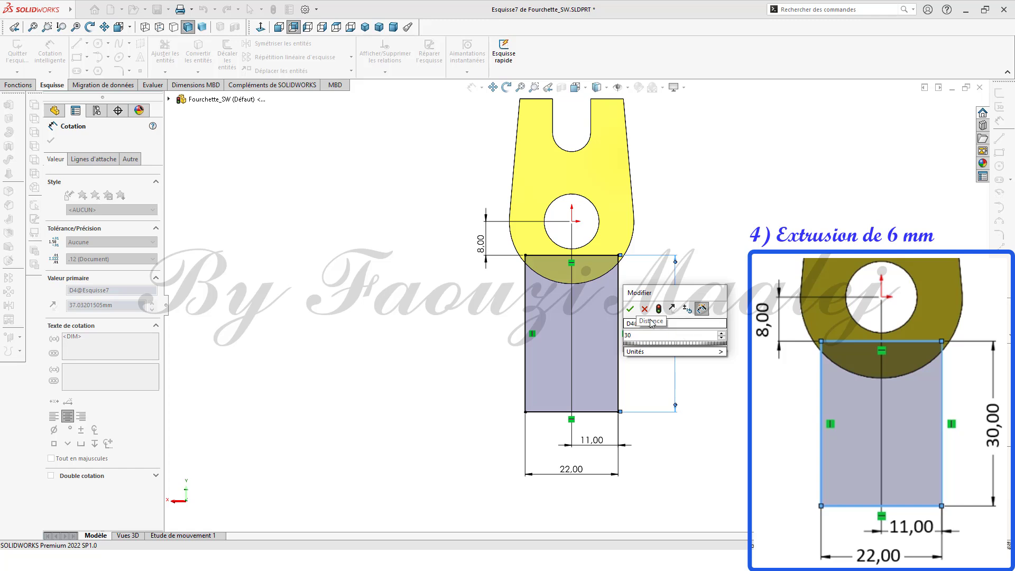
click(629, 311)
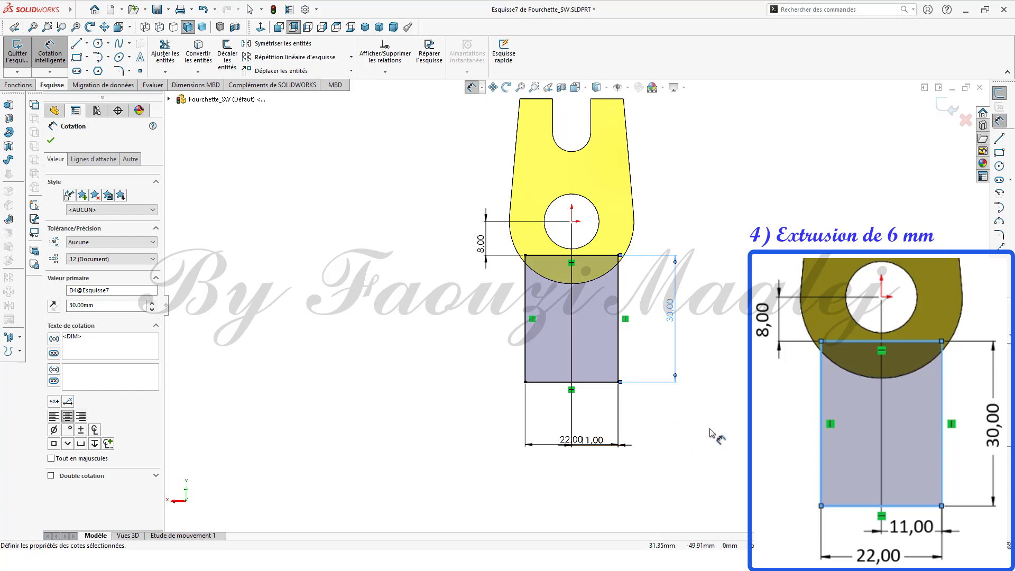
Step: Extrude the rectangle sketch as a boss 6 mm deep in the reversed direction
middle_drag(717, 433, 616, 453)
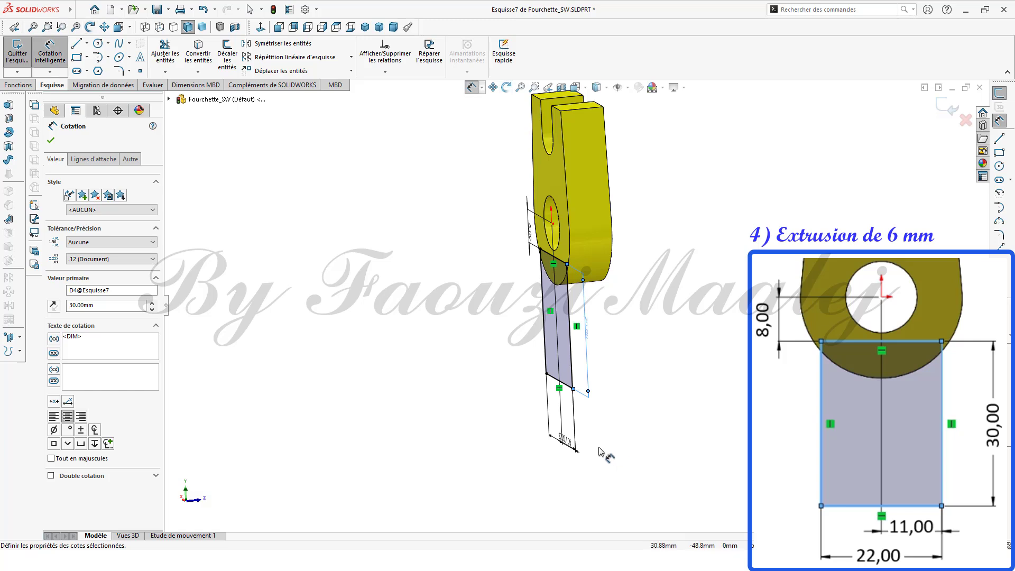
click(50, 140)
click(91, 288)
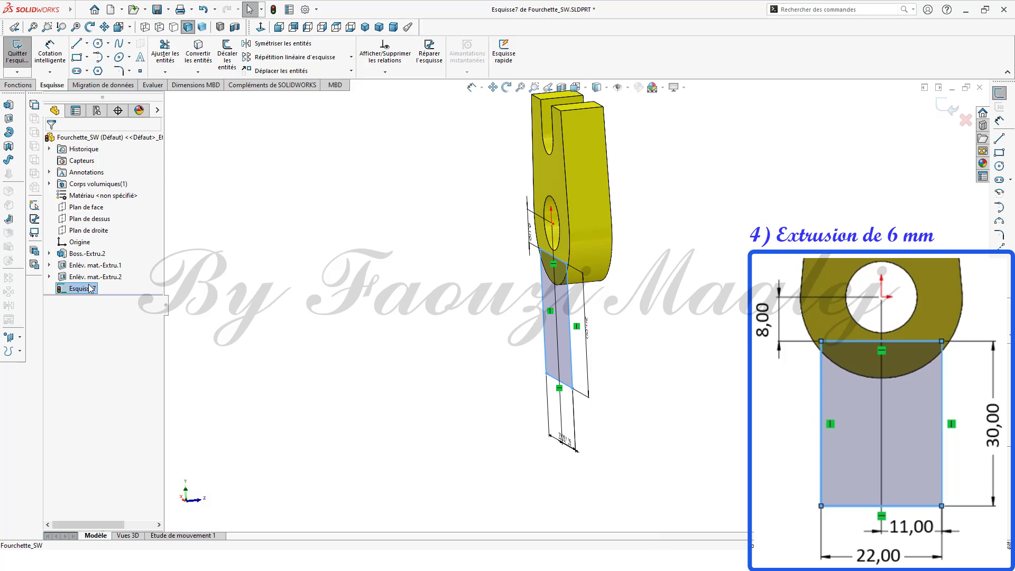
click(14, 108)
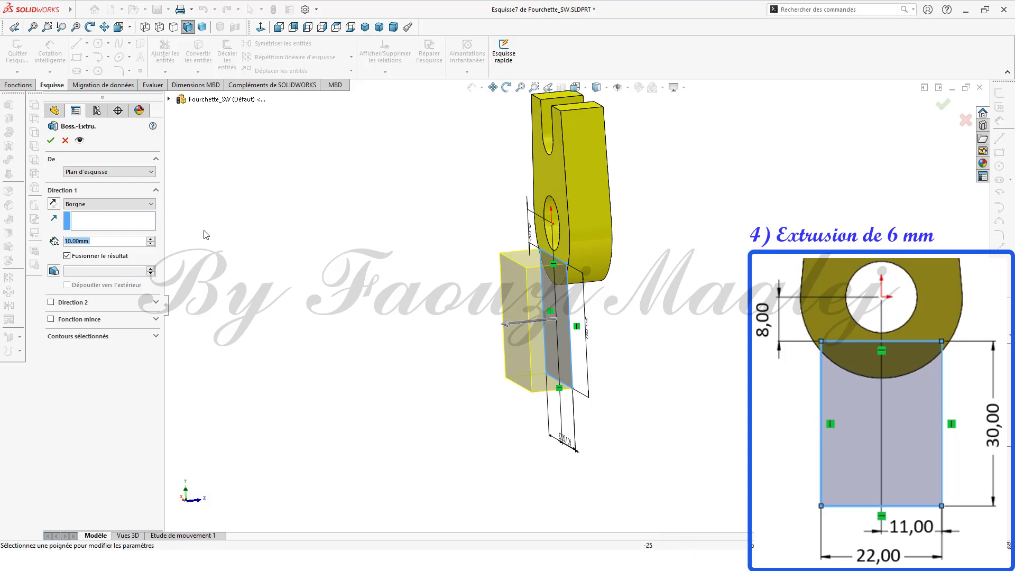
click(52, 203)
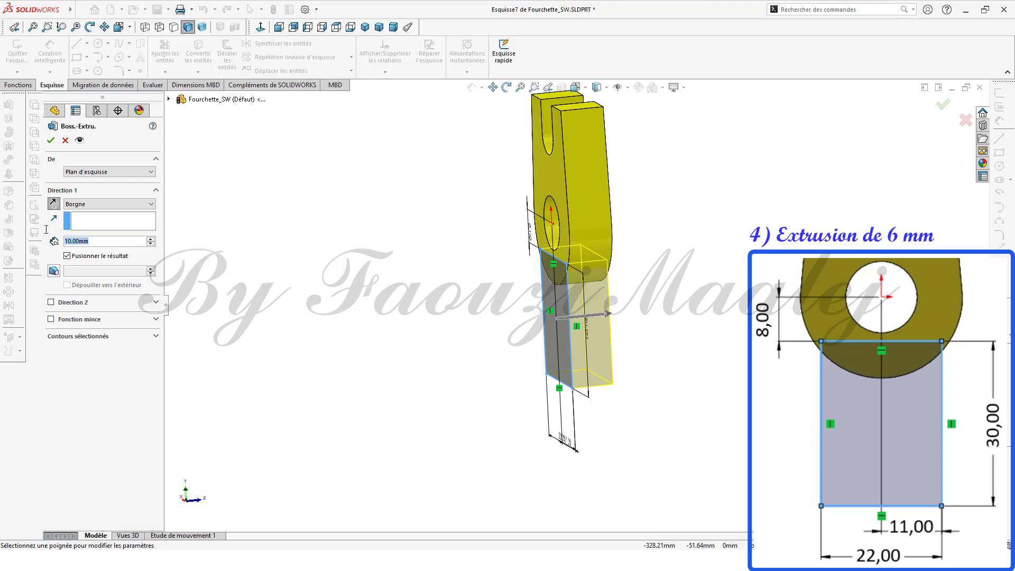
text(6)
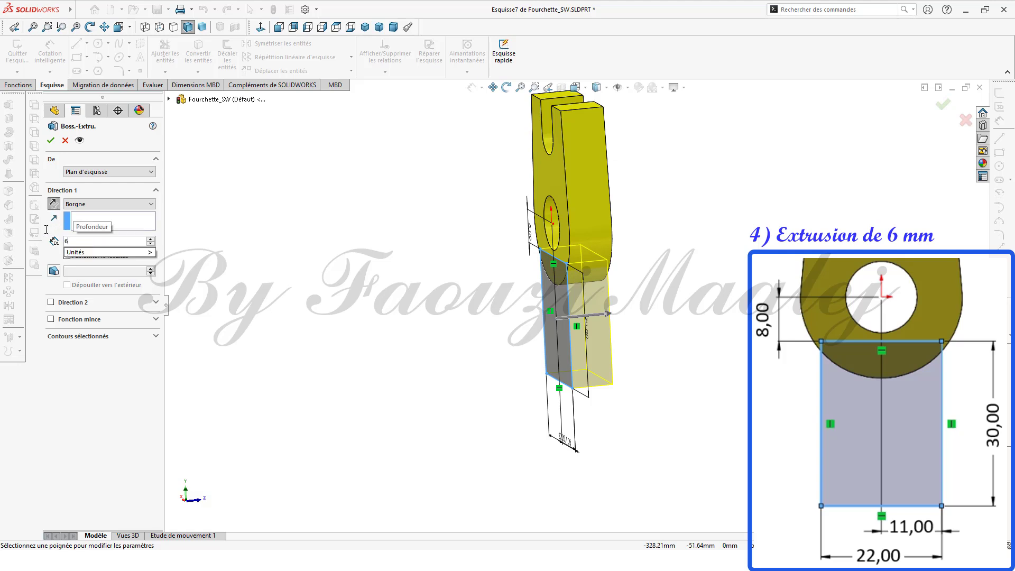
key(Return)
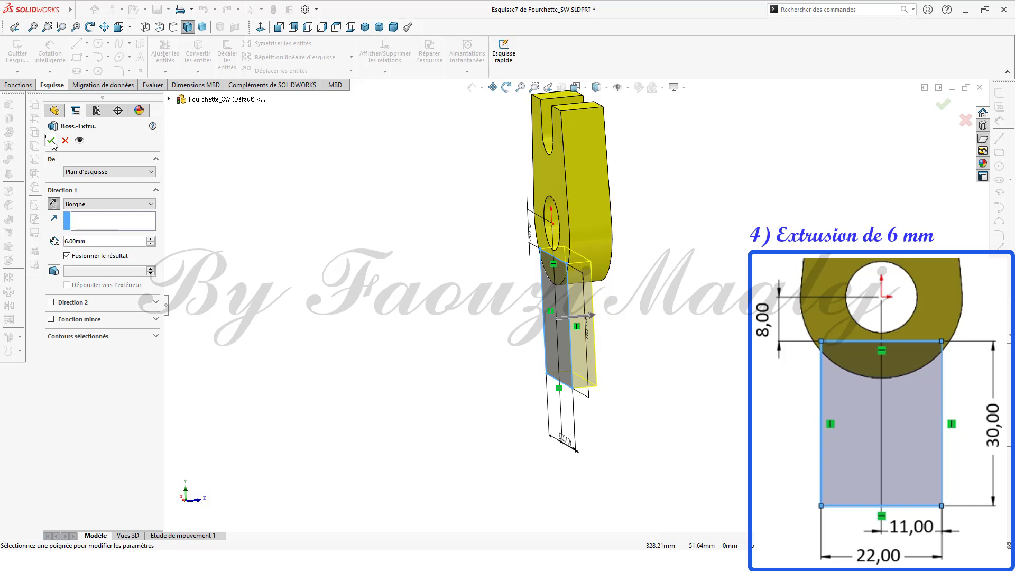
click(50, 140)
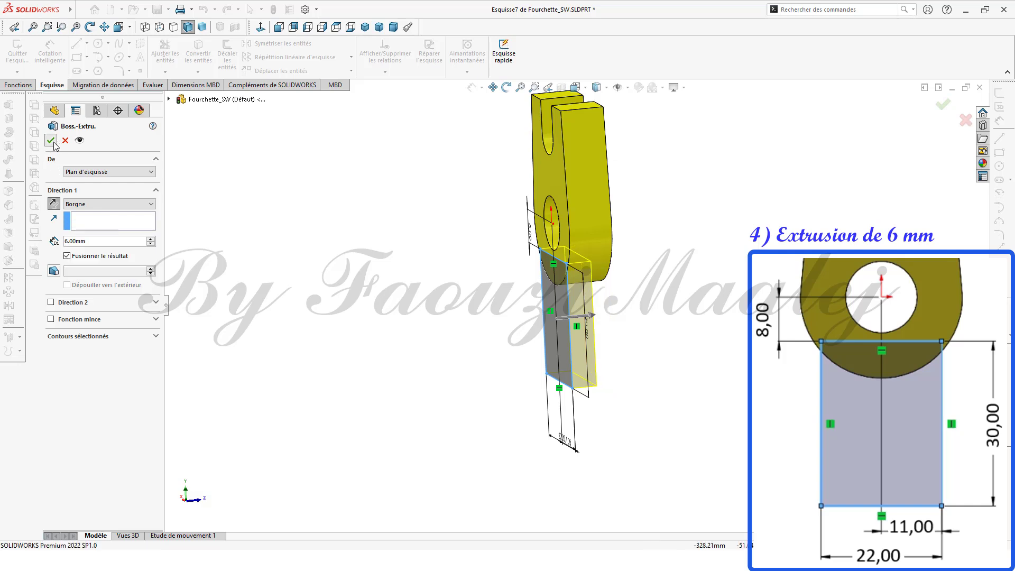
Step: On the front face, sketch a circle of radius 20 mm centred on the vertical axis below the tab
drag(448, 414, 485, 465)
key(Escape)
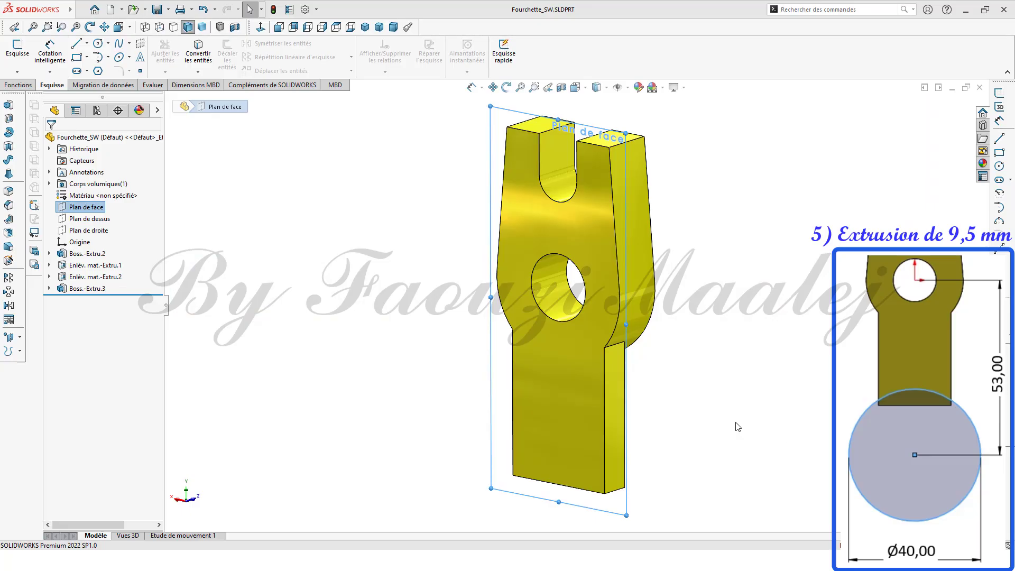
click(566, 382)
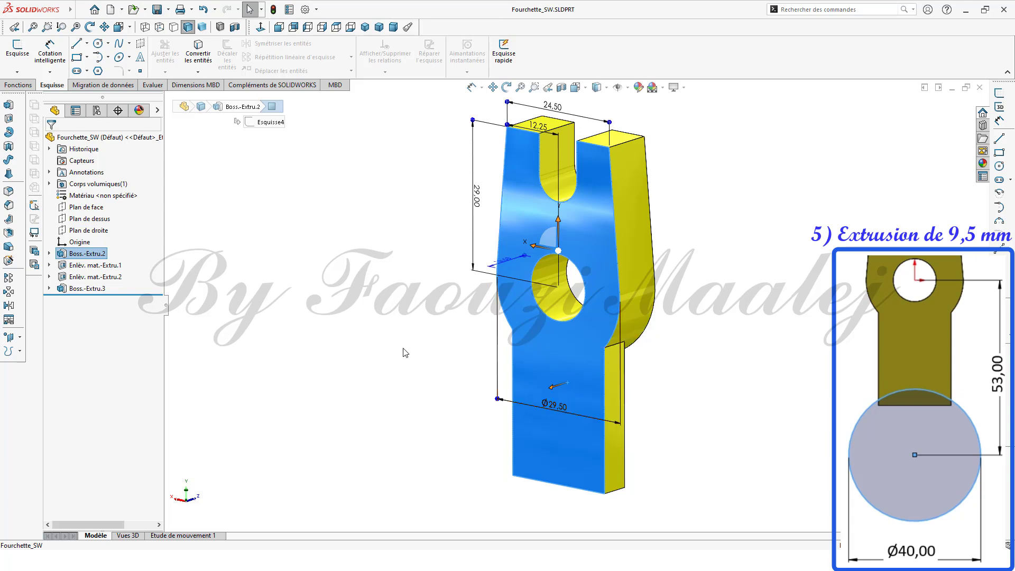
click(261, 27)
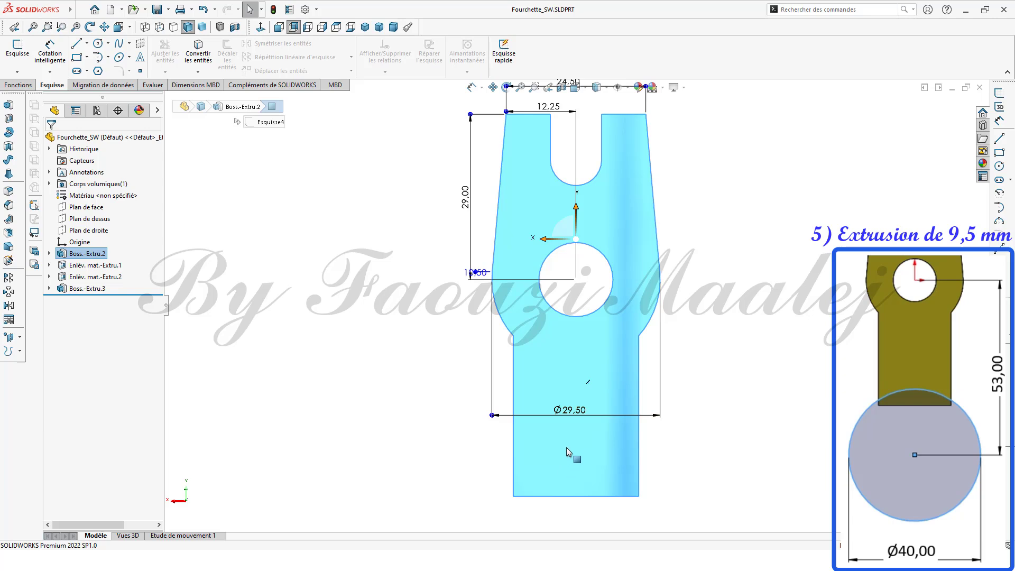
scroll(584, 417, up, 6)
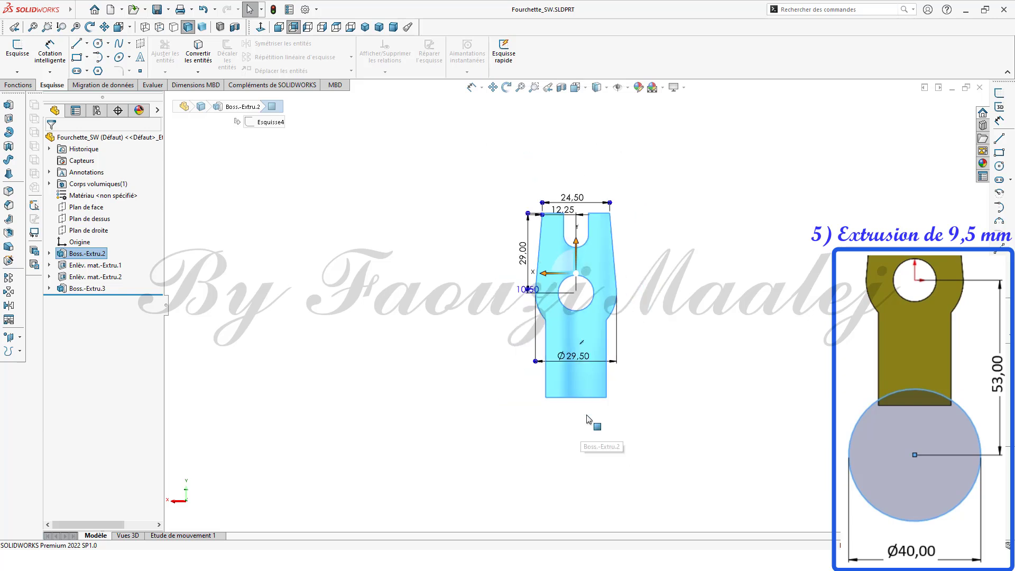
click(1002, 167)
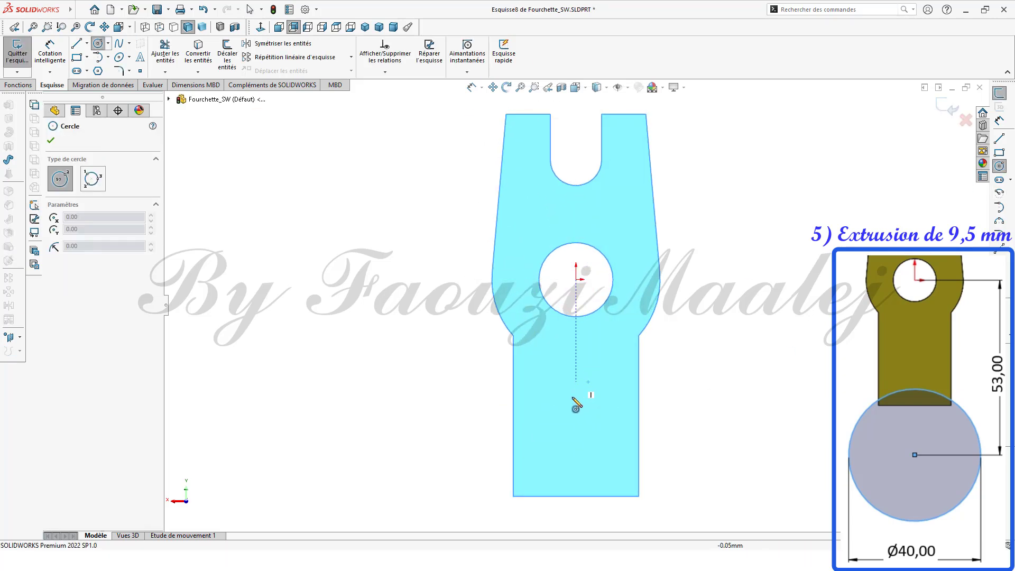
click(576, 445)
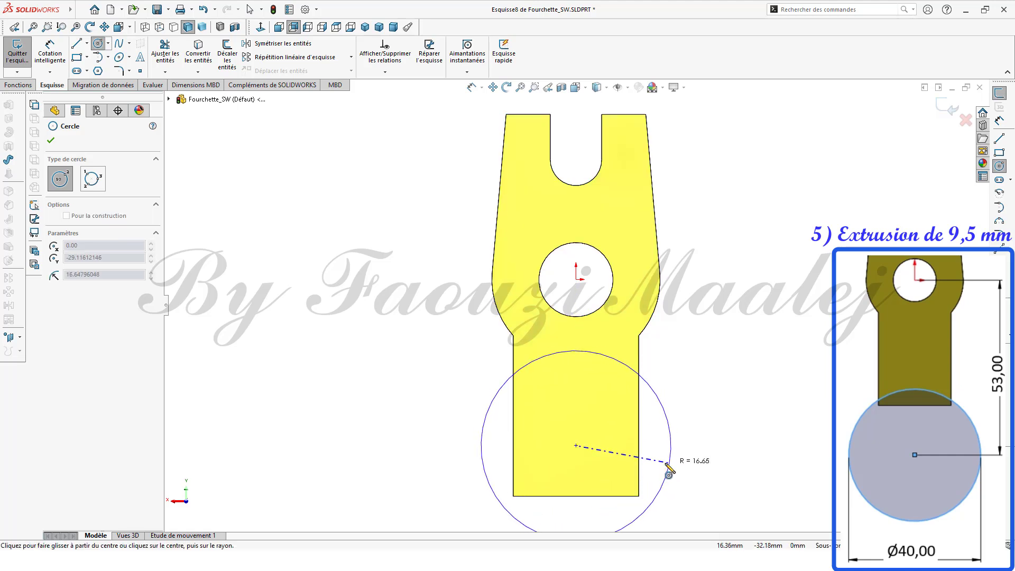
click(664, 463)
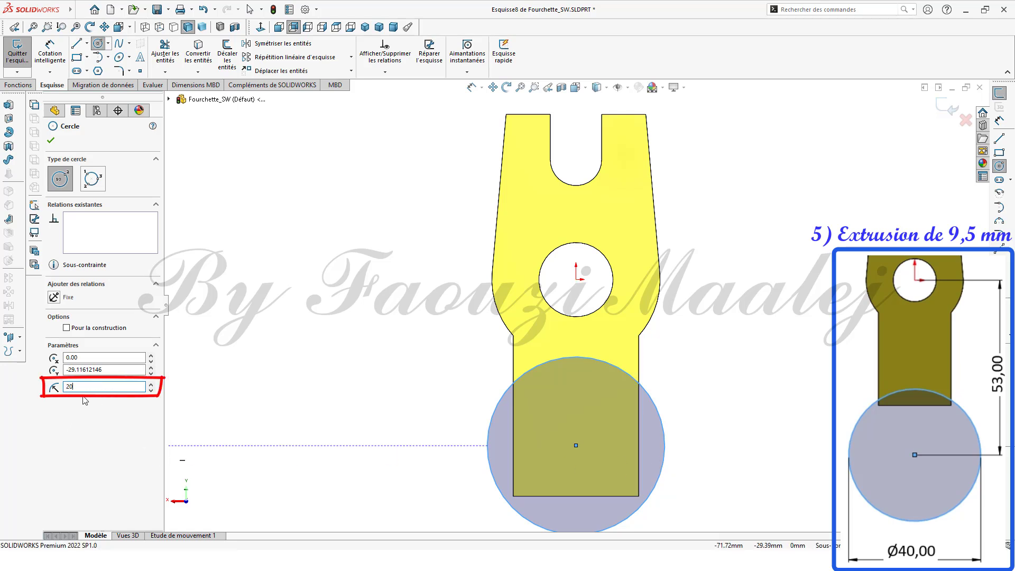
click(52, 140)
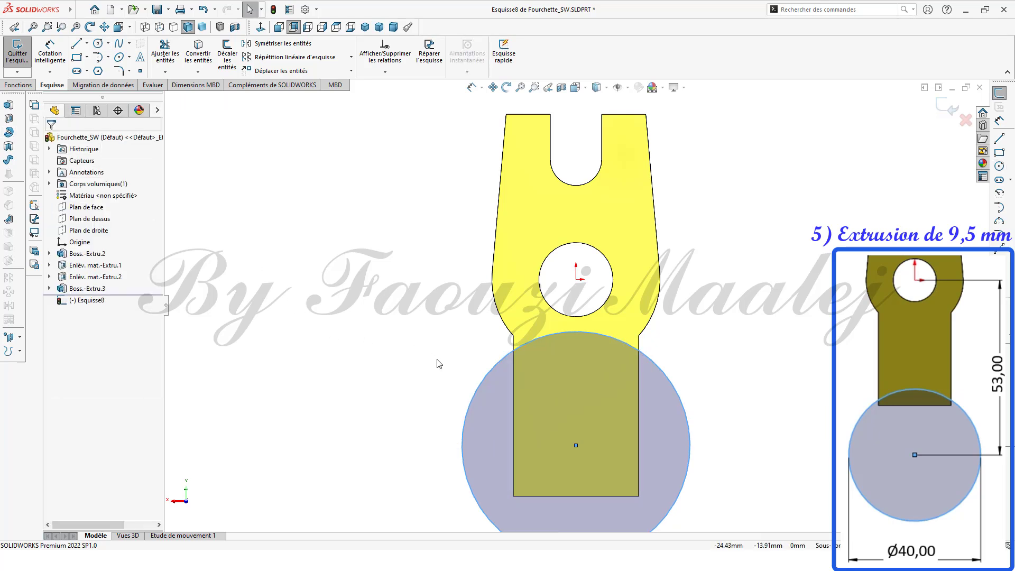
Step: Dimension the vertical distance from the origin to the circle's centre as 53 mm
ctrl+middle_drag(437, 363, 446, 237)
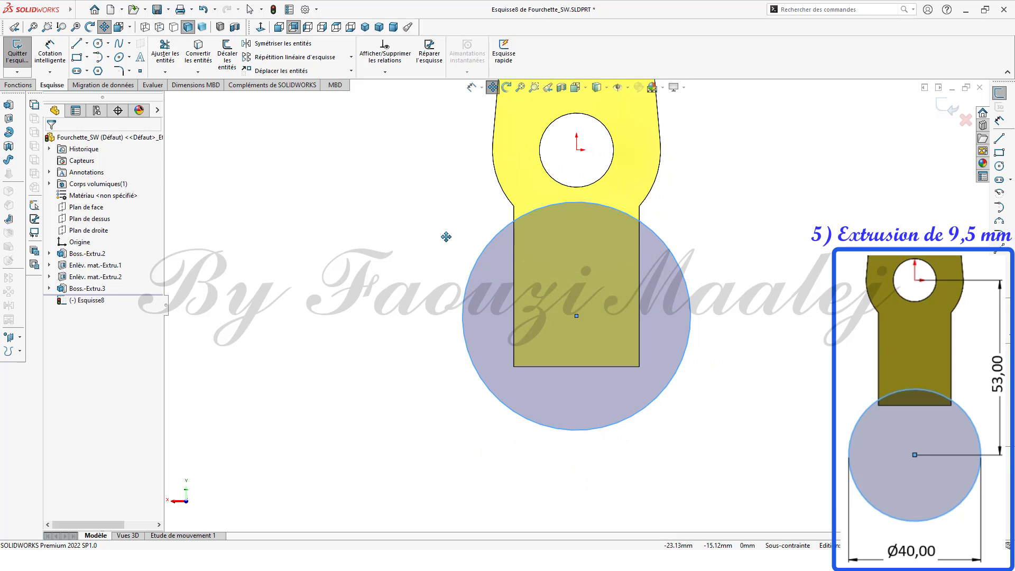
click(999, 121)
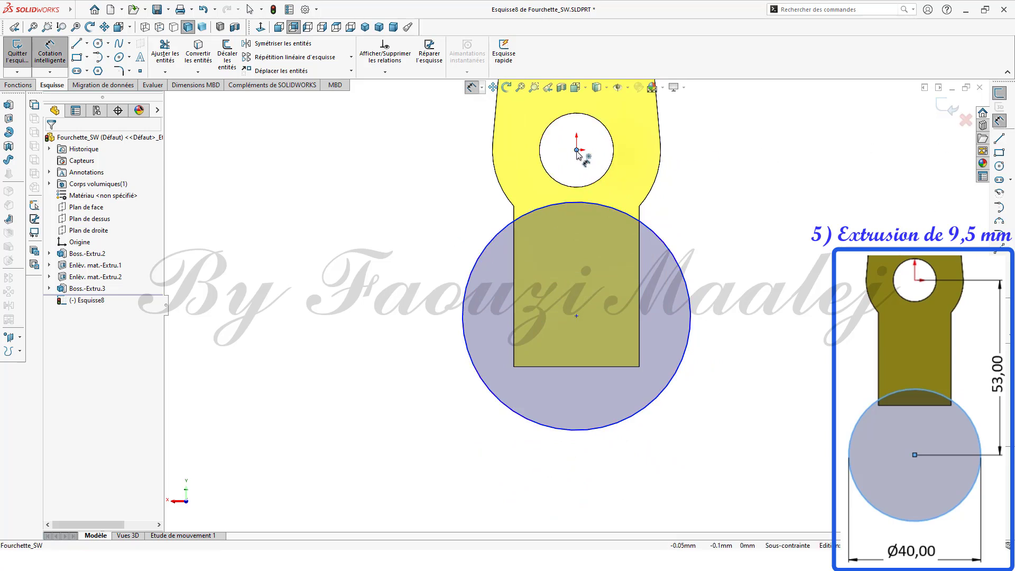
click(576, 151)
click(576, 315)
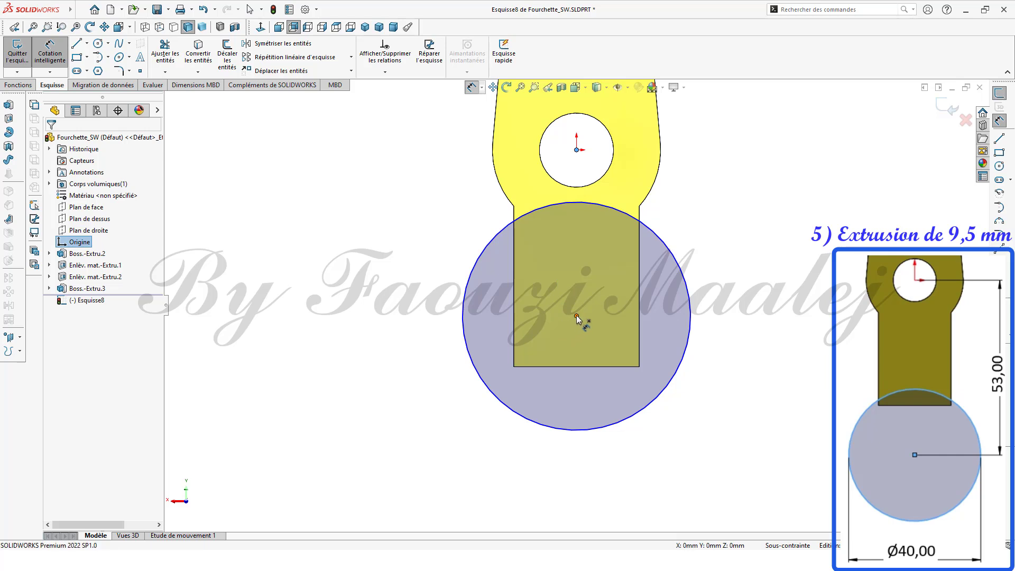
click(723, 256)
text(53)
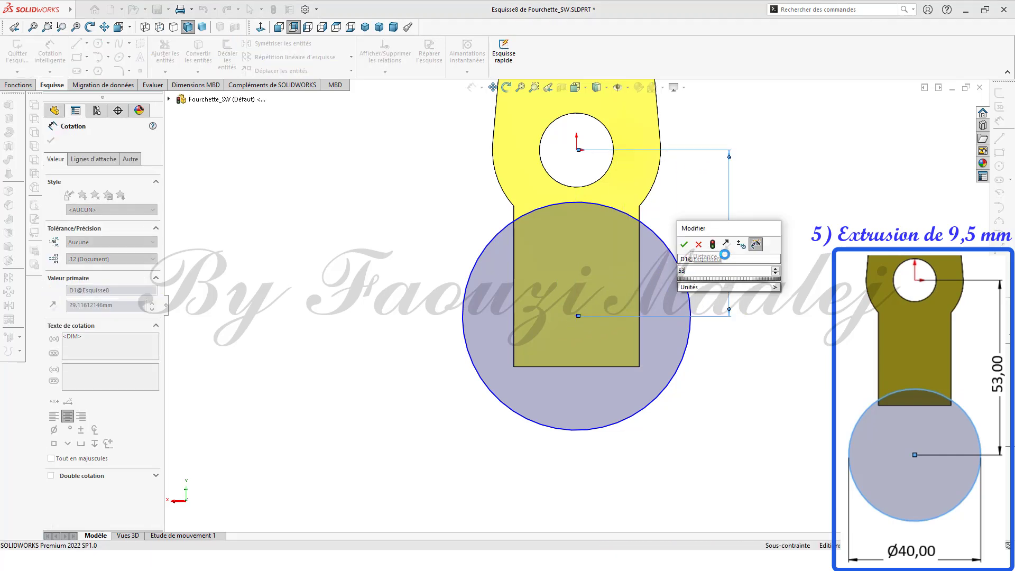
key(Return)
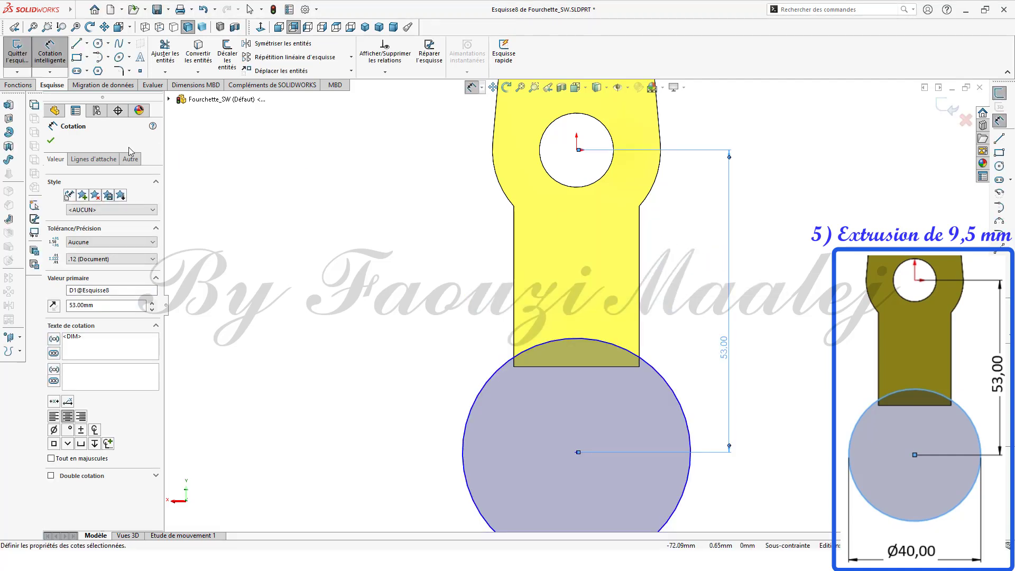
click(51, 140)
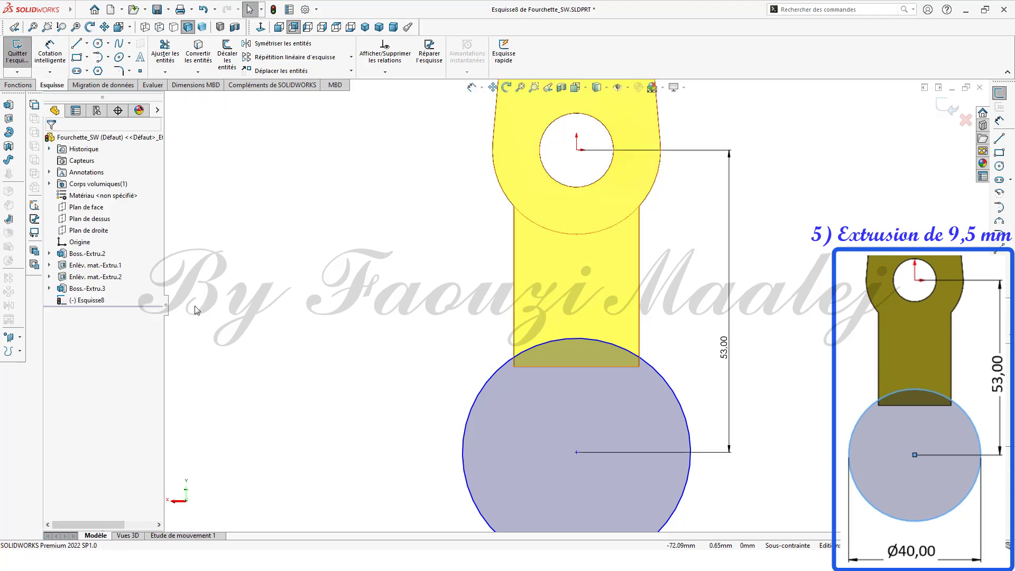
Step: Extrude the circle sketch as a boss 9.5 mm deep in the reversed direction
mouse_move(374, 397)
middle_down()
mouse_move(336, 364)
mouse_move(312, 376)
mouse_move(301, 484)
mouse_move(318, 489)
middle_up()
click(86, 301)
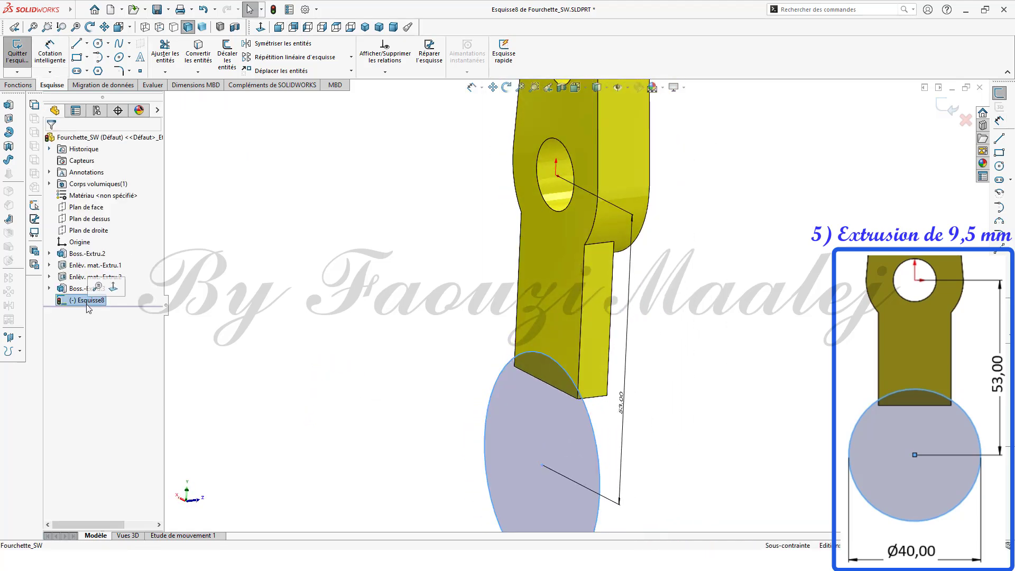
click(9, 115)
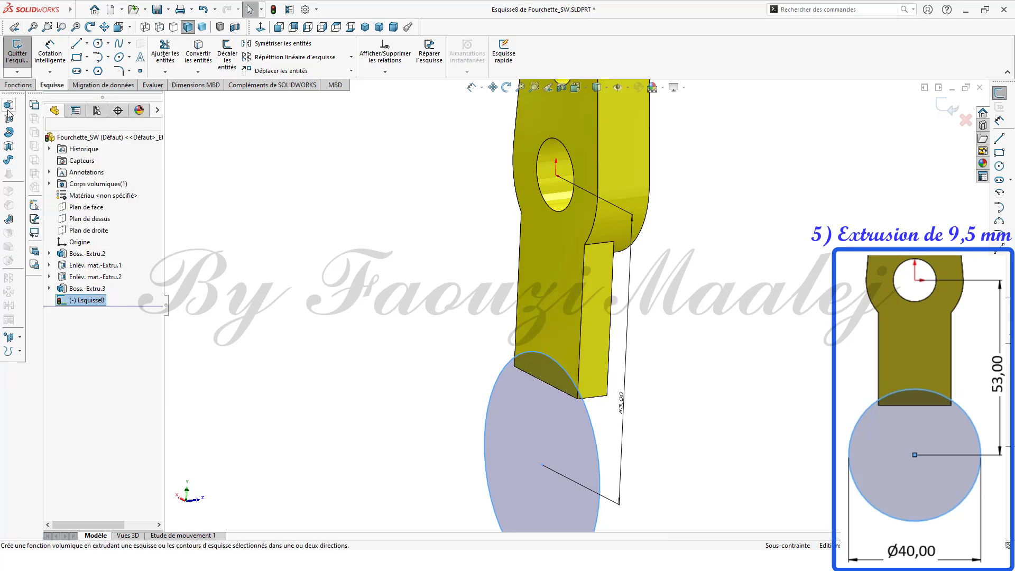
text(9.5)
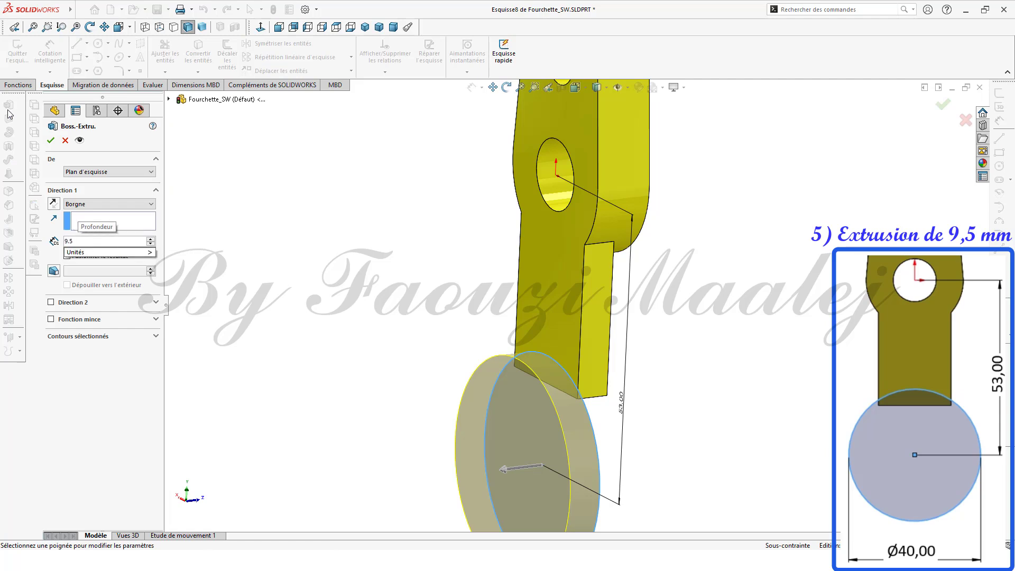
key(Return)
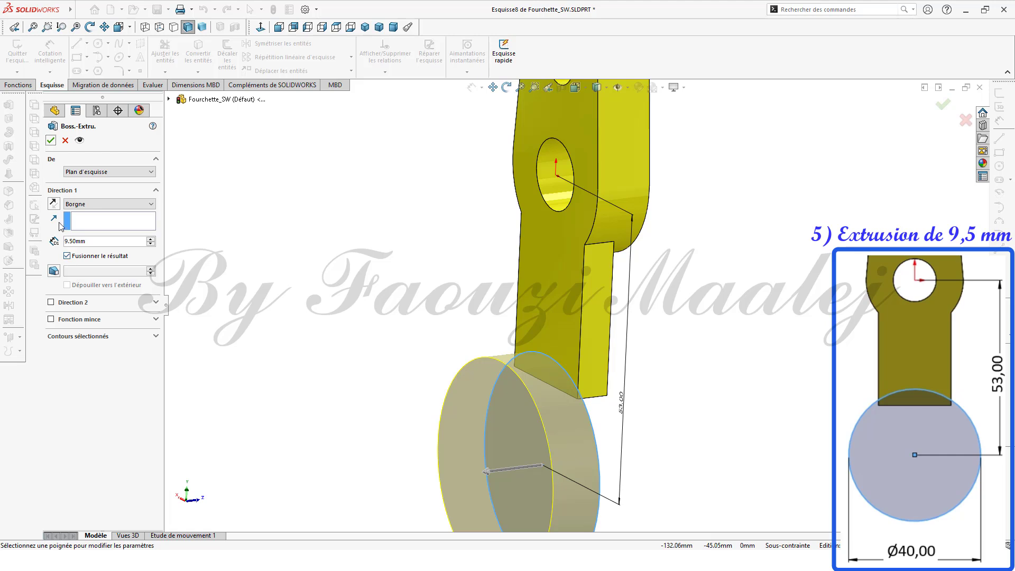
click(53, 203)
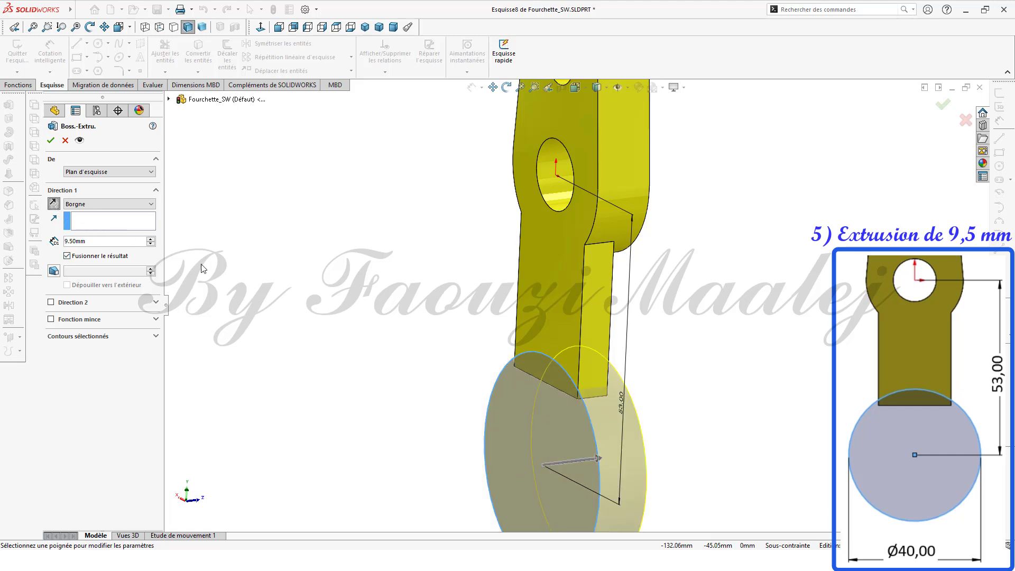
click(51, 140)
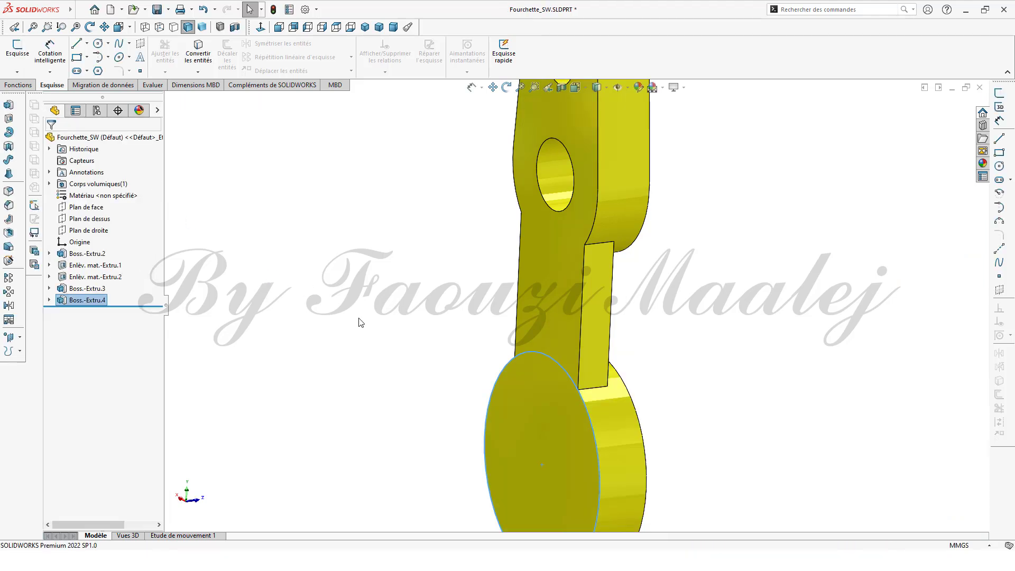
Step: On the front face, sketch a narrow vertical rectangle about 6.5 × 29 mm between the hole and the circular boss
middle_drag(358, 323, 417, 327)
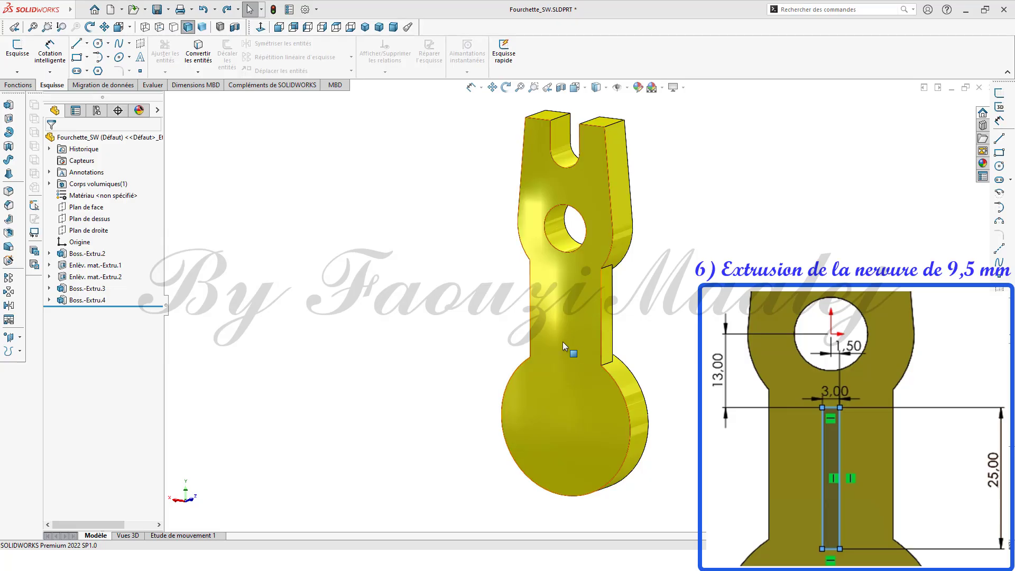
click(563, 343)
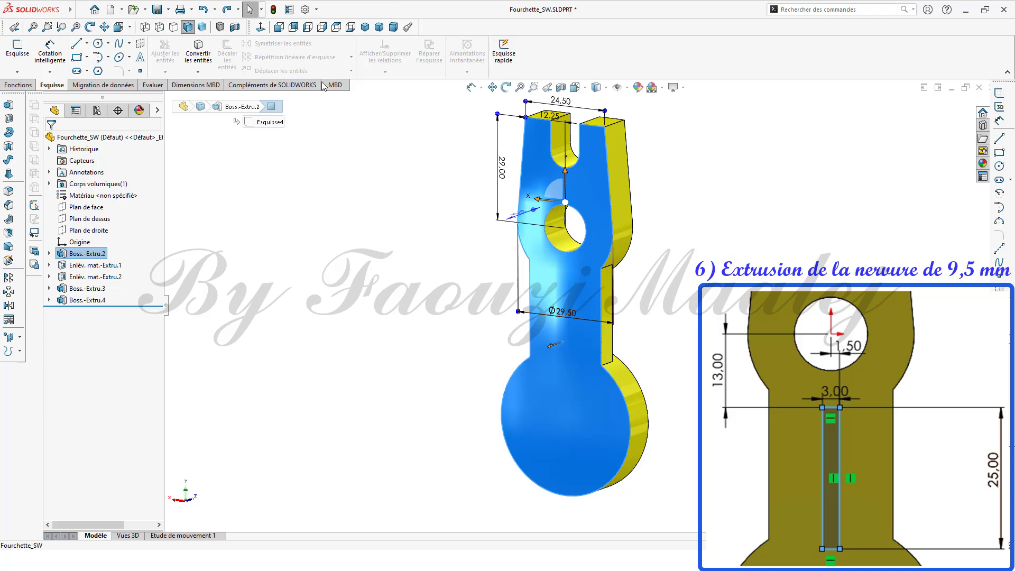
click(260, 27)
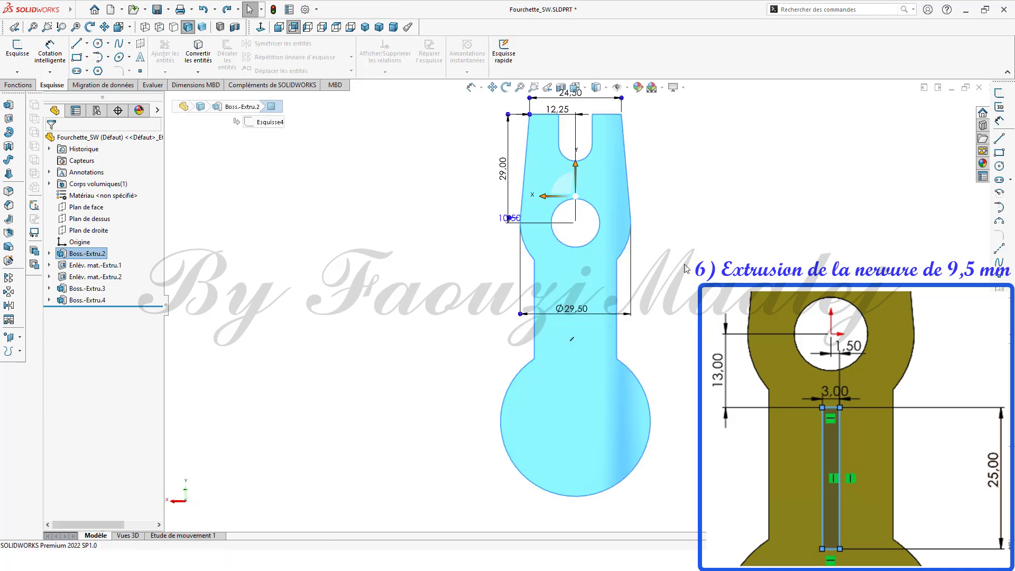
click(999, 152)
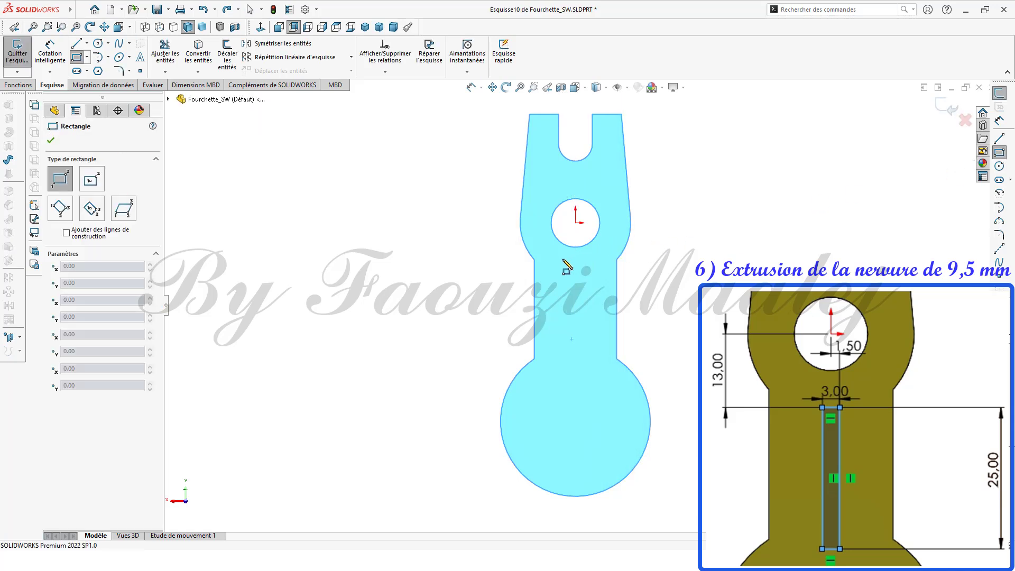
click(566, 260)
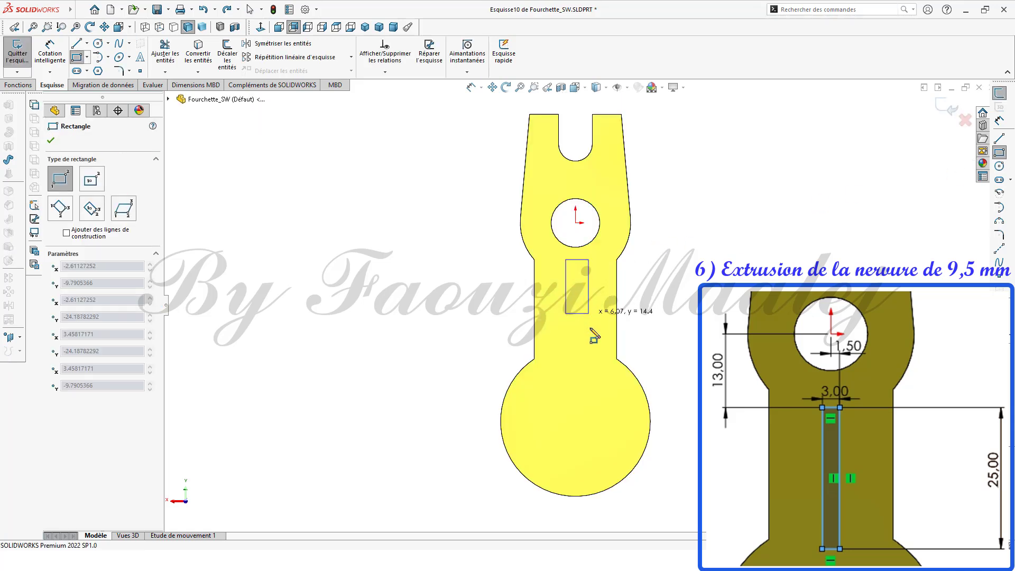
click(590, 369)
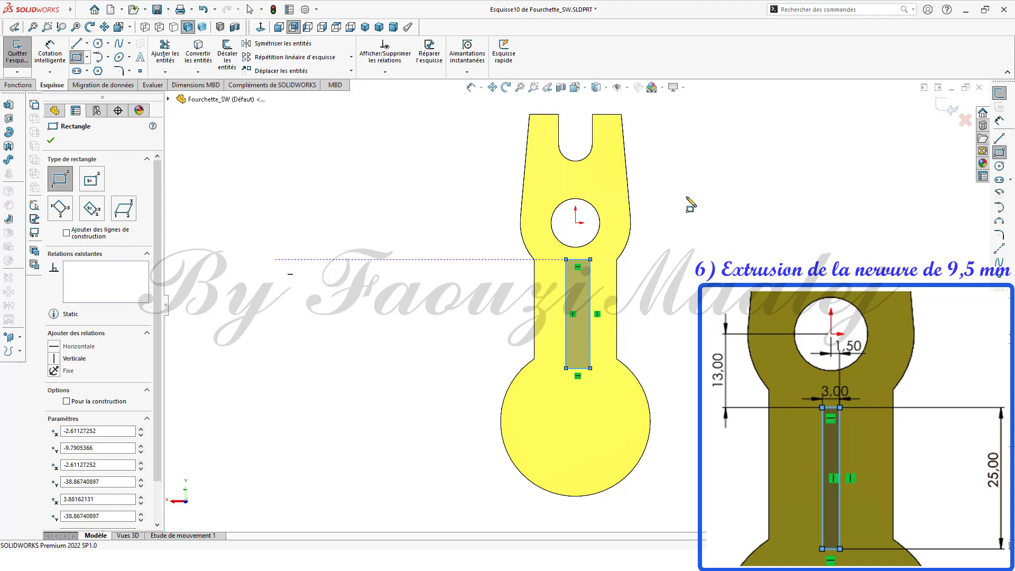
Step: Dimension the rectangle's vertical side as 25 mm
click(999, 122)
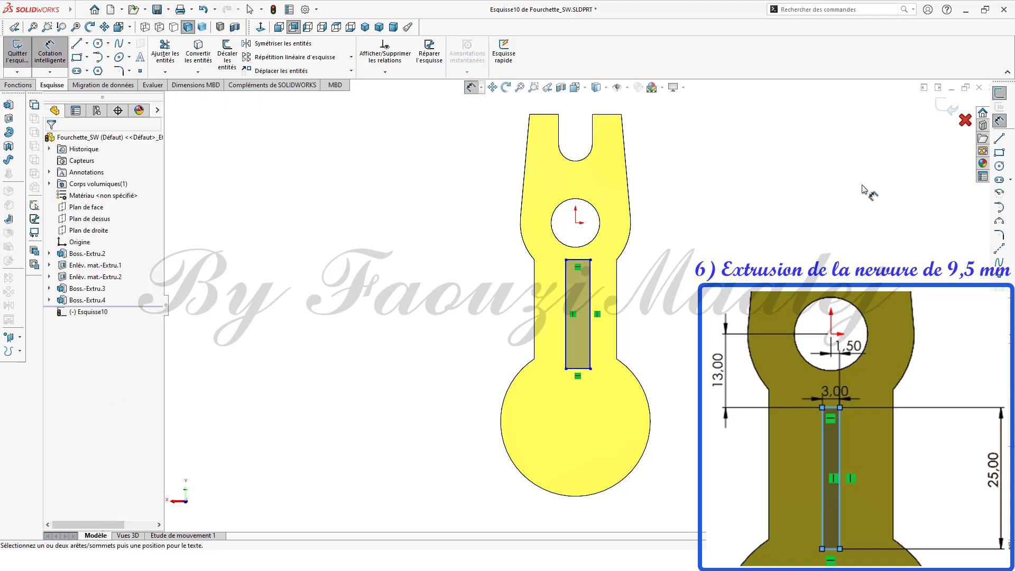
click(590, 314)
click(689, 314)
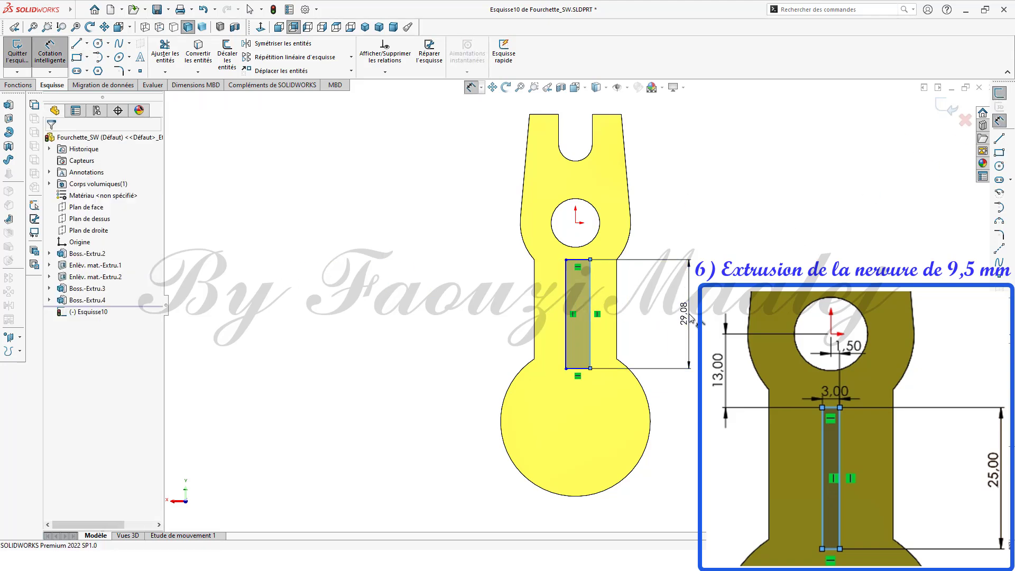
text(25)
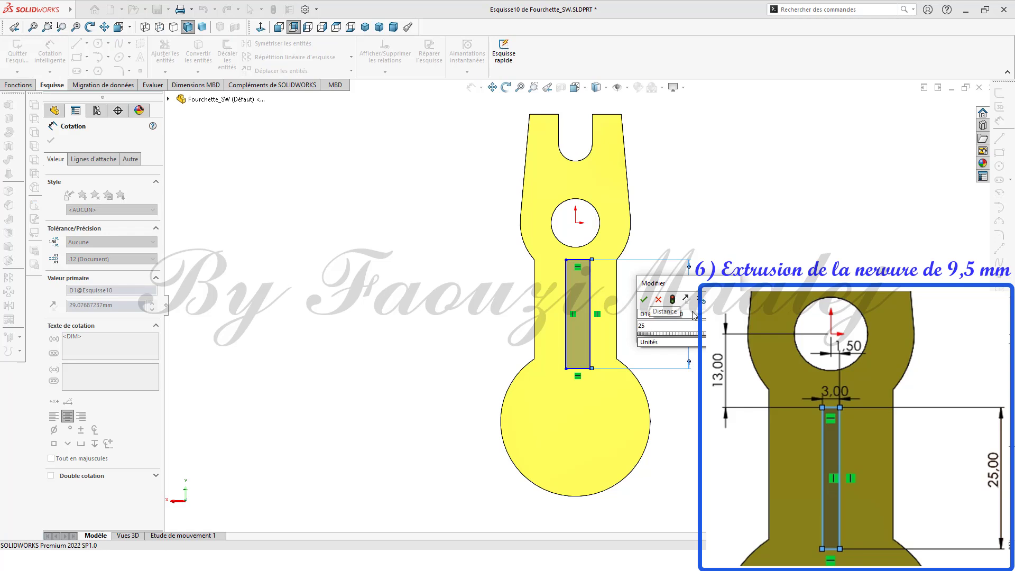
click(643, 301)
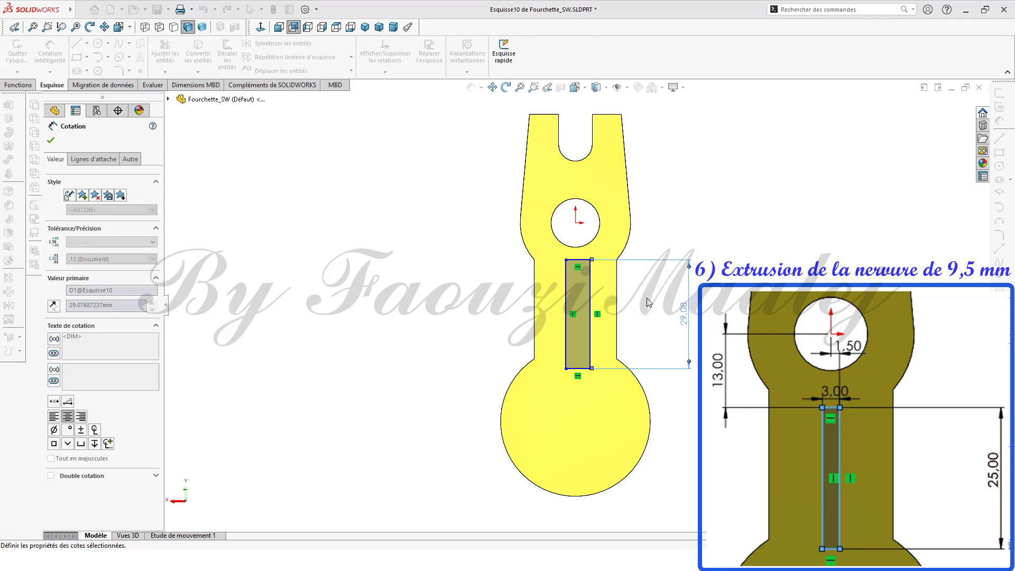
Step: Dimension the vertical distance from the hole centre to the rectangle's top edge as 13 mm
click(575, 222)
click(580, 275)
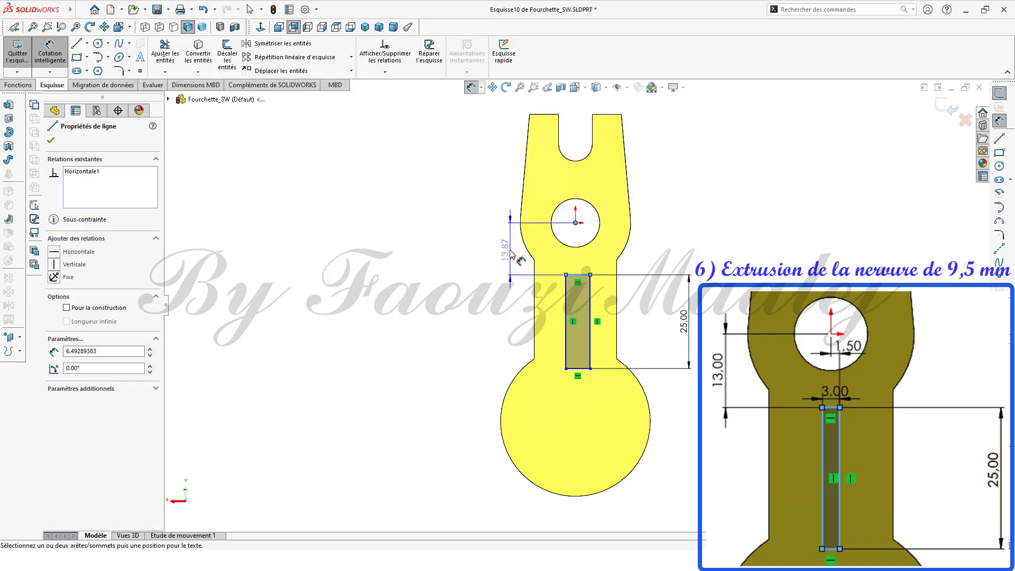
click(502, 253)
text(1)
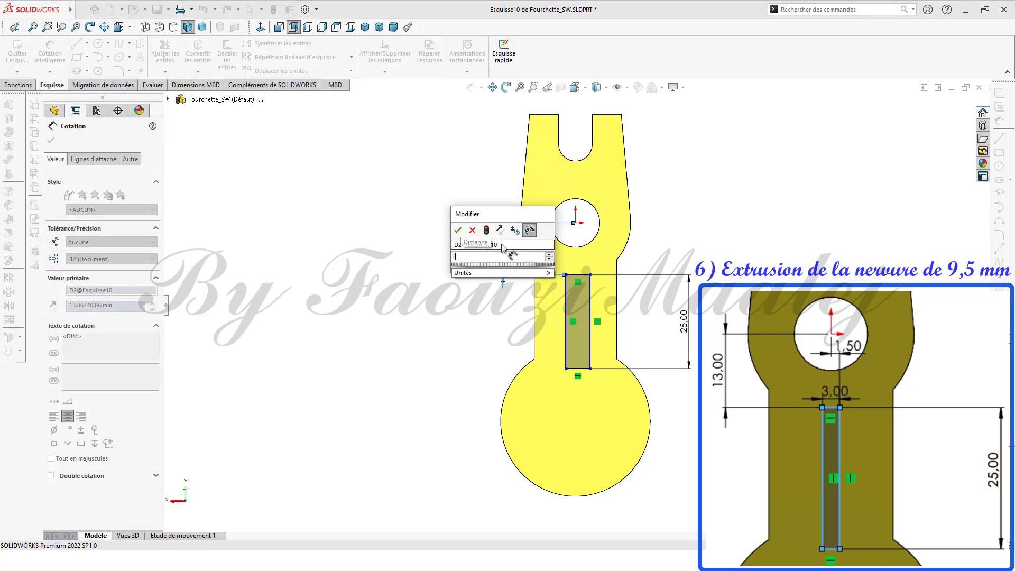
text(3)
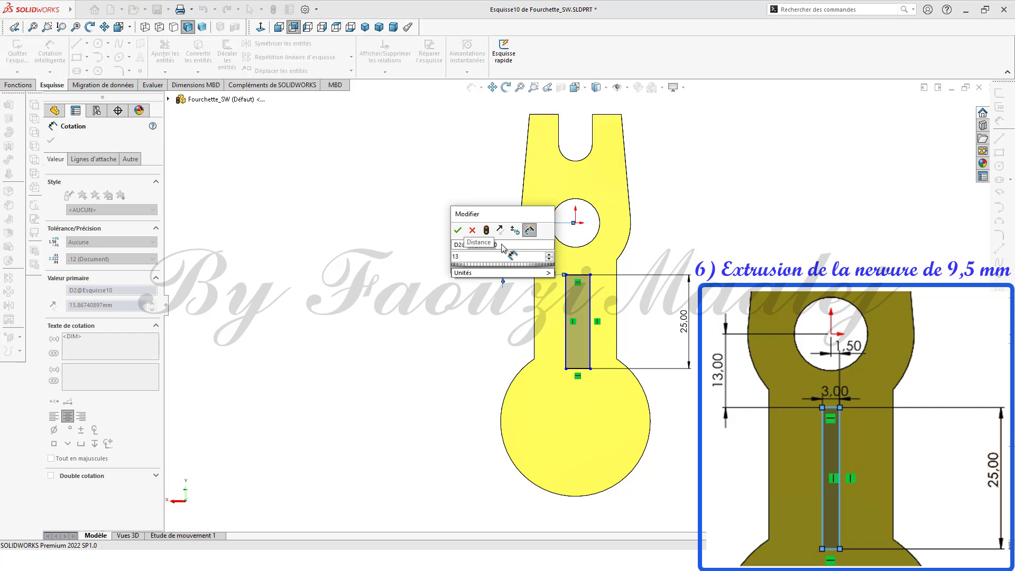
click(458, 231)
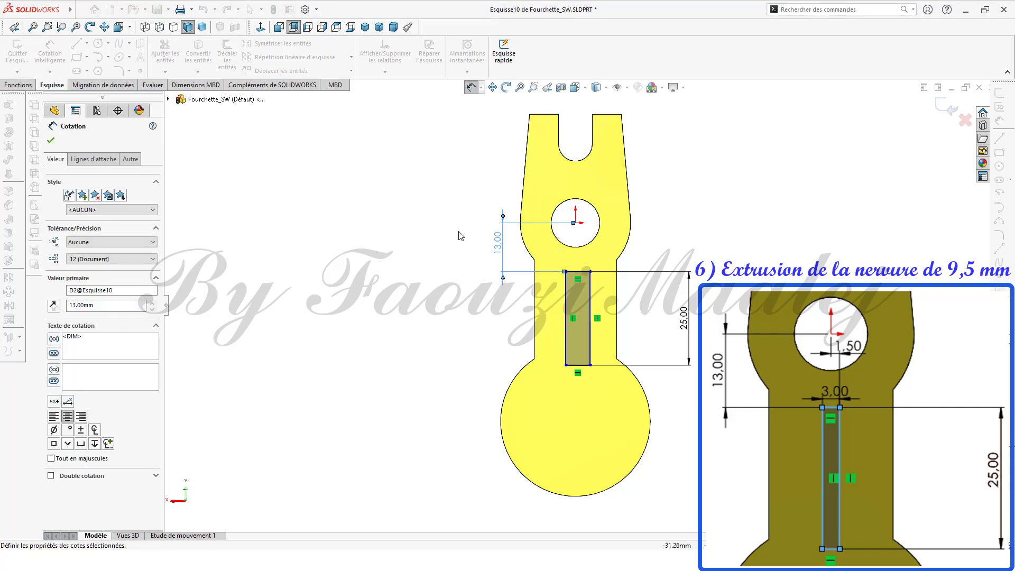
Step: Dimension the rectangle's width as 3 mm
click(581, 365)
click(581, 420)
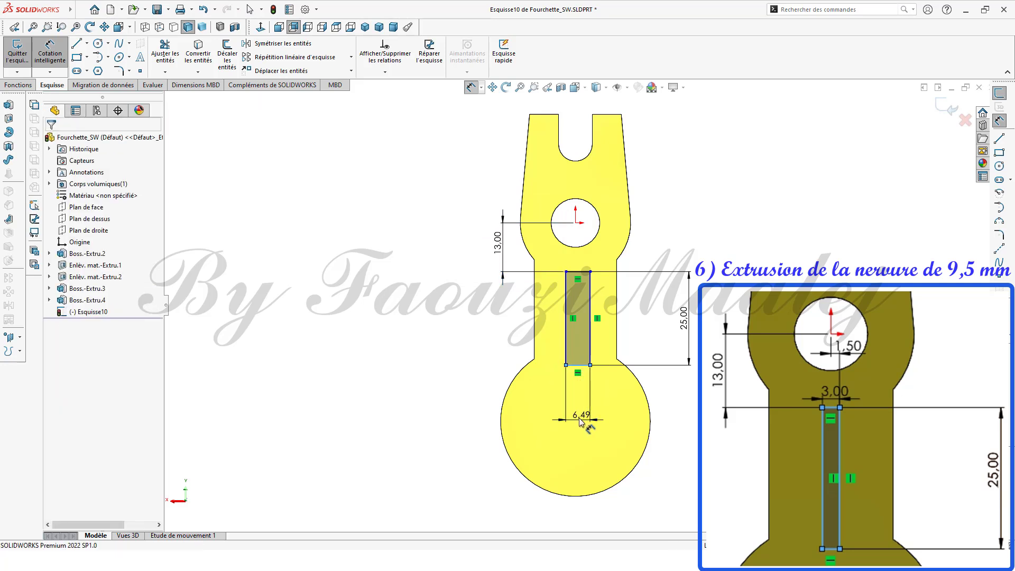
text(3)
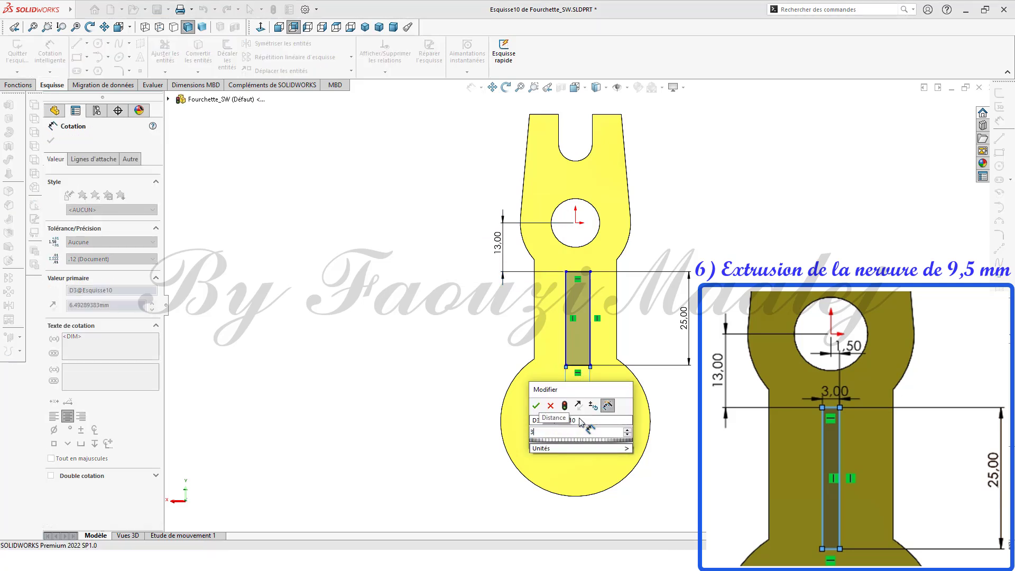
click(534, 406)
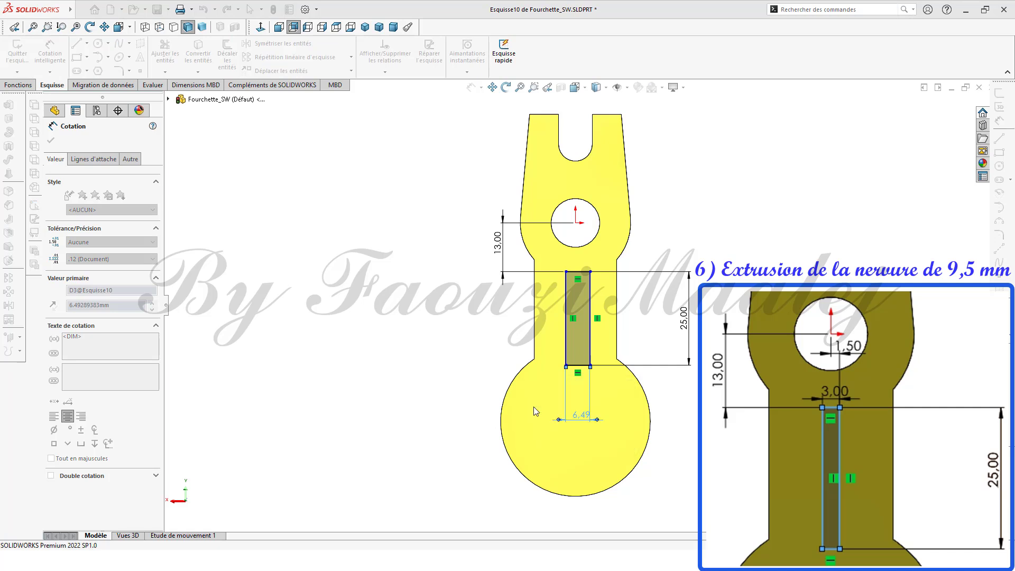
Step: Dimension the horizontal distance from the hole centre to the rectangle's right edge as 1.5 mm
click(590, 301)
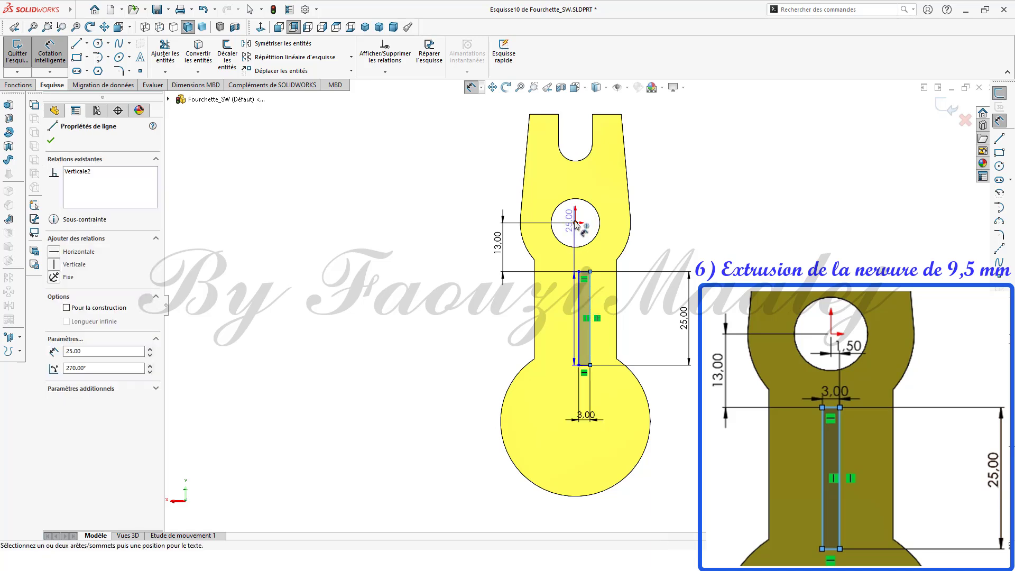
click(575, 223)
click(579, 252)
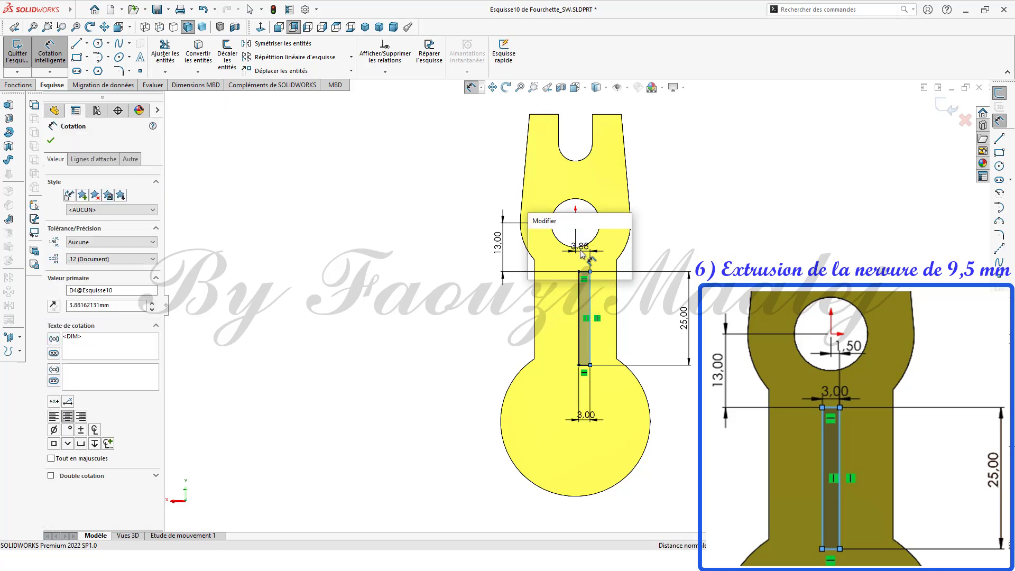
text(1.5)
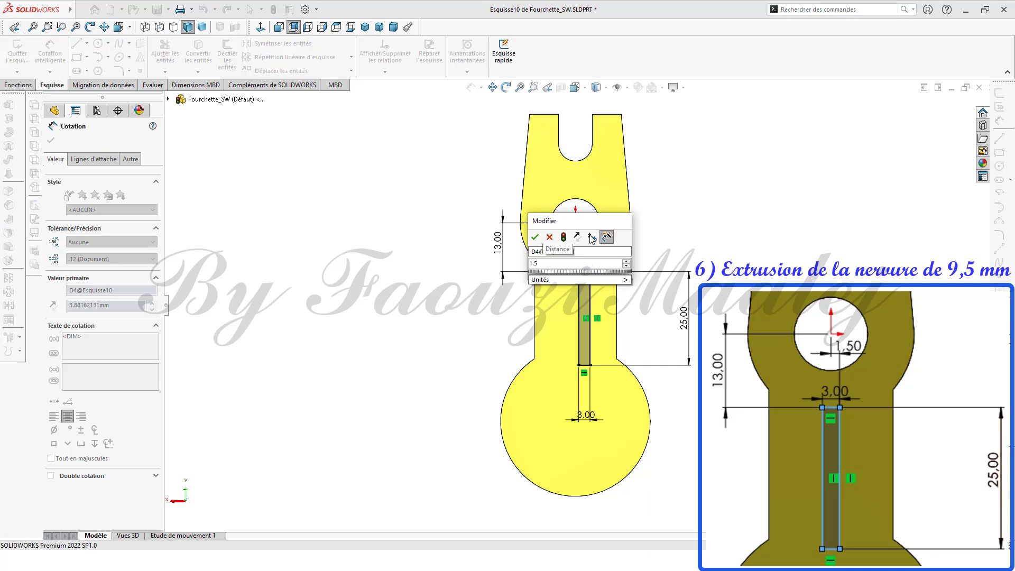
click(536, 237)
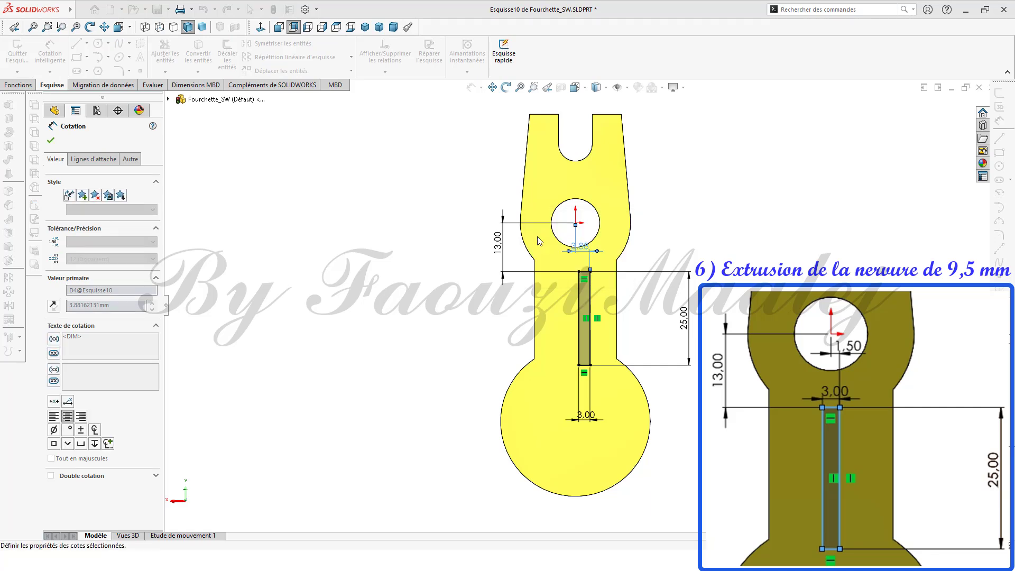
mouse_move(706, 421)
middle_down()
mouse_move(668, 424)
mouse_move(652, 441)
middle_up()
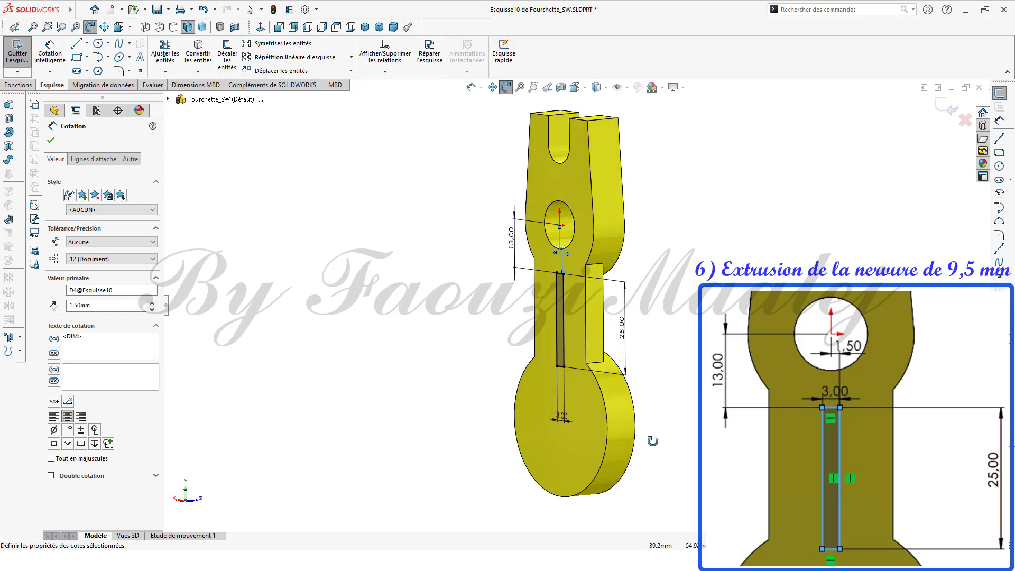
click(51, 143)
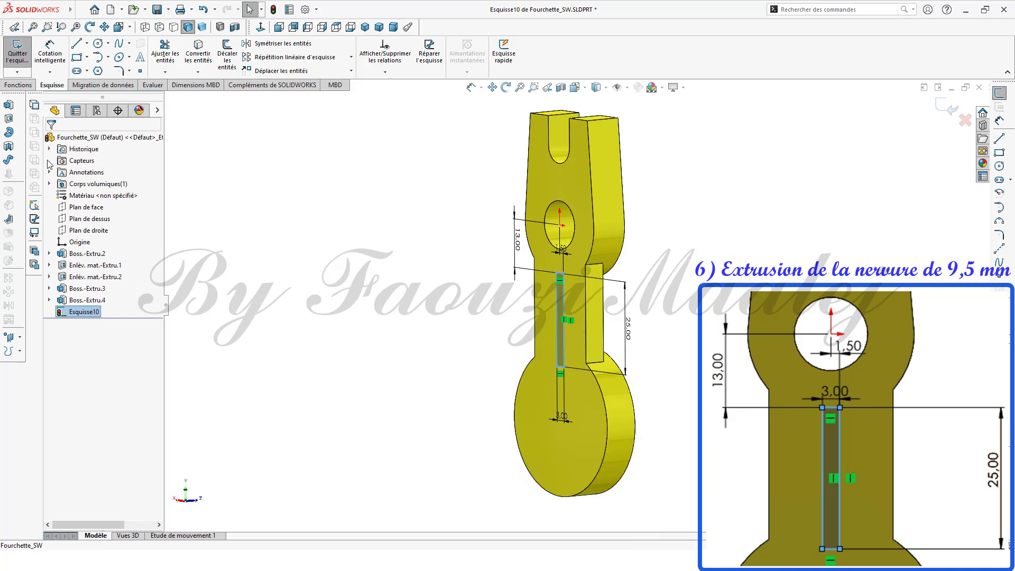
Step: Extrude the rectangle sketch as a boss 9.5 mm deep in the reversed direction
click(10, 110)
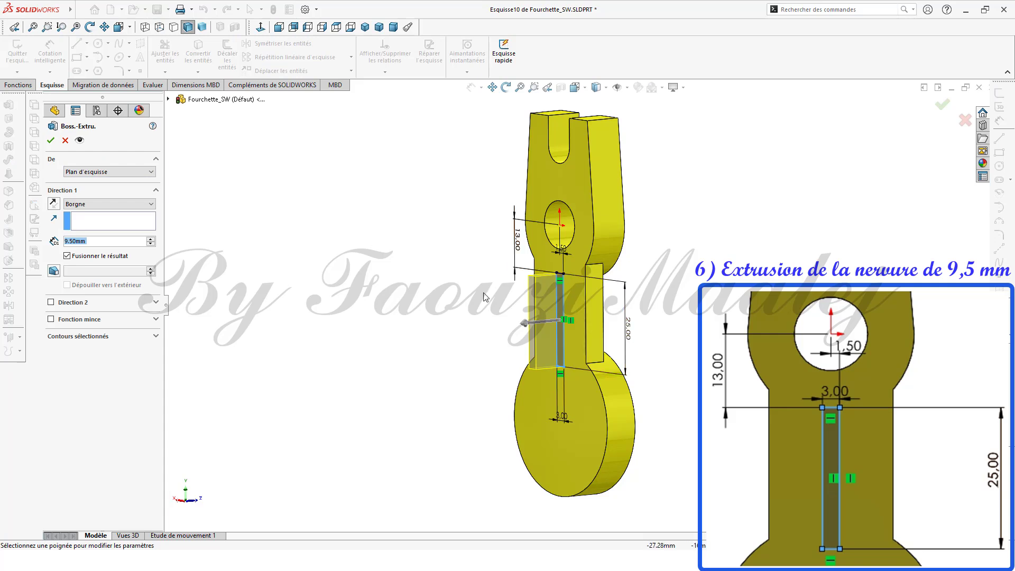
click(53, 204)
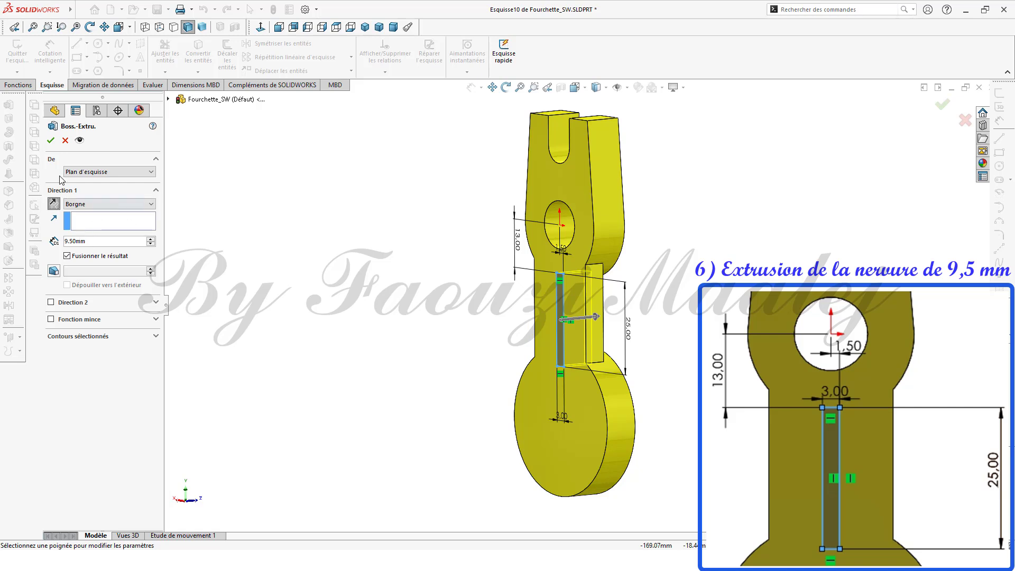
click(51, 140)
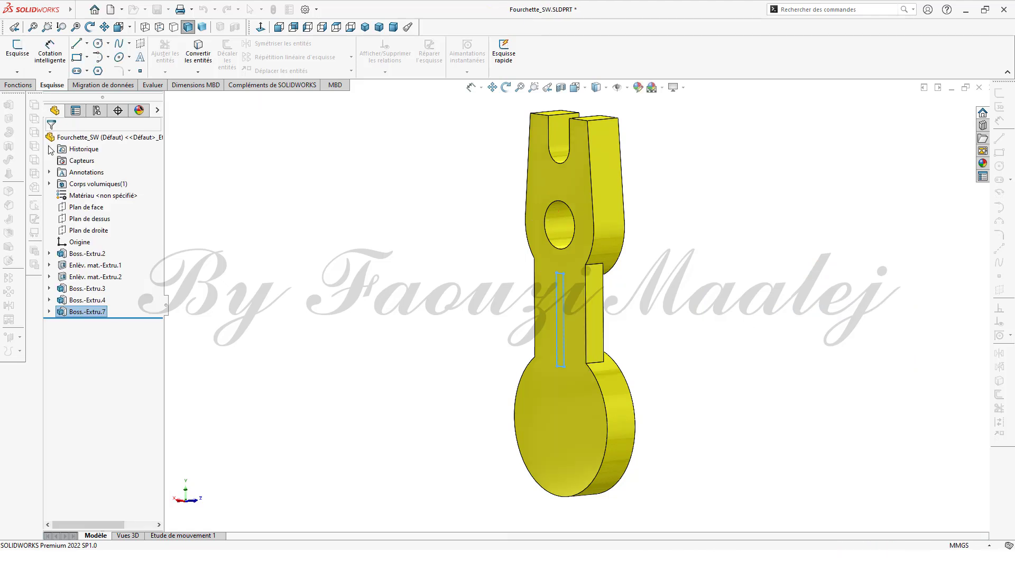
Step: On the front face, sketch a circle of radius 12.25 mm concentric with the circular boss
middle_drag(347, 342, 370, 351)
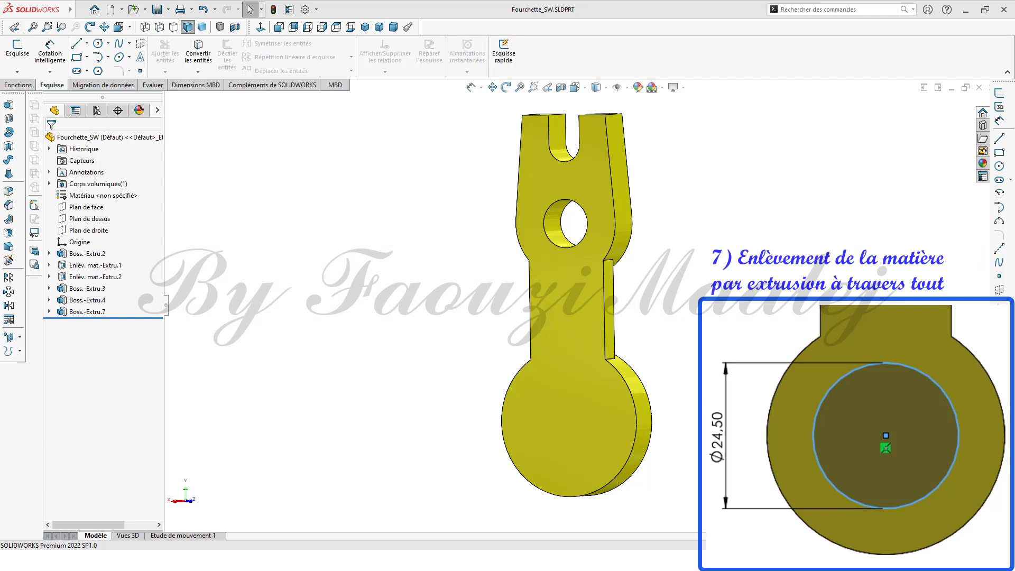
click(576, 351)
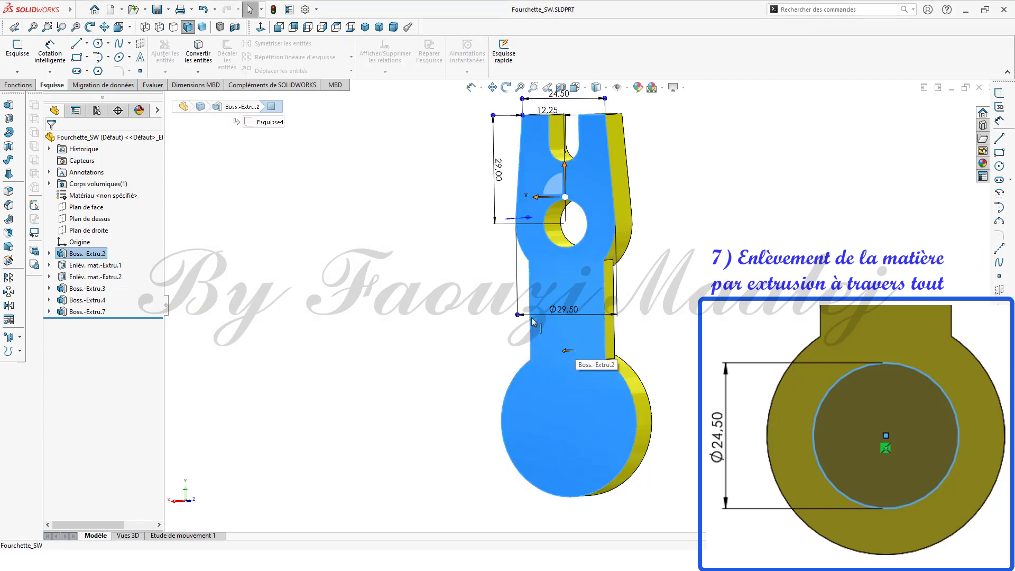
click(260, 27)
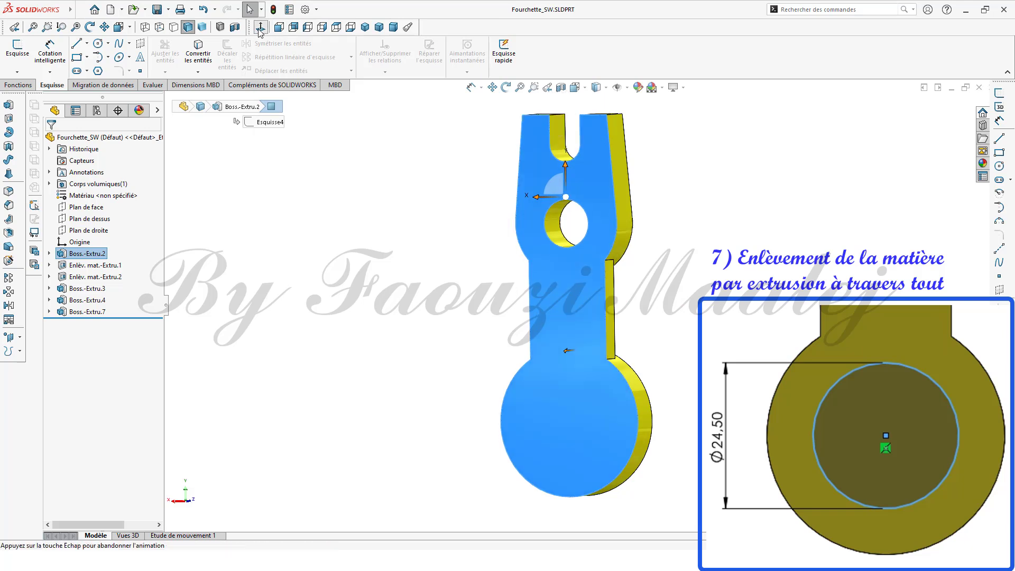
click(999, 166)
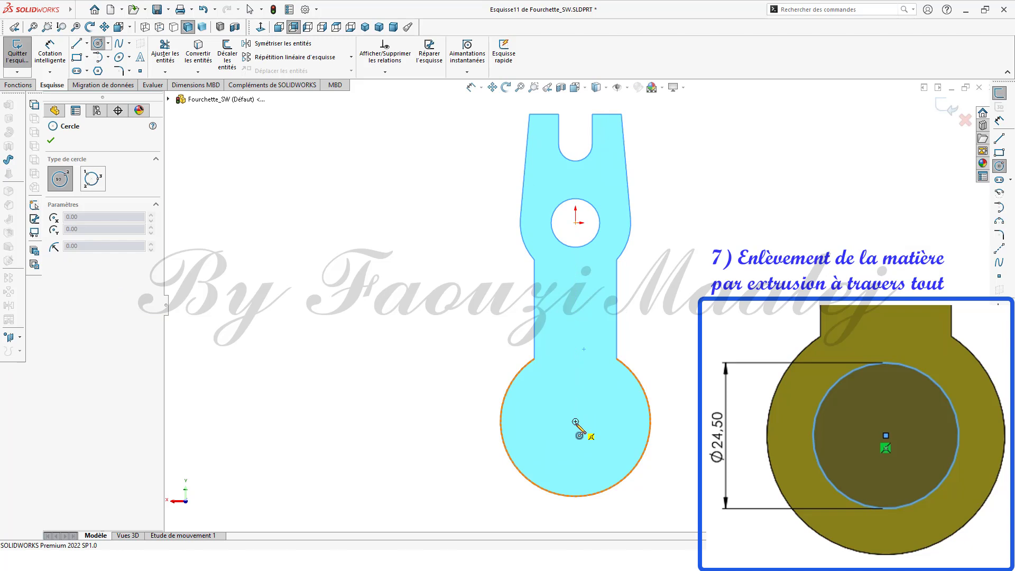
click(576, 422)
click(599, 388)
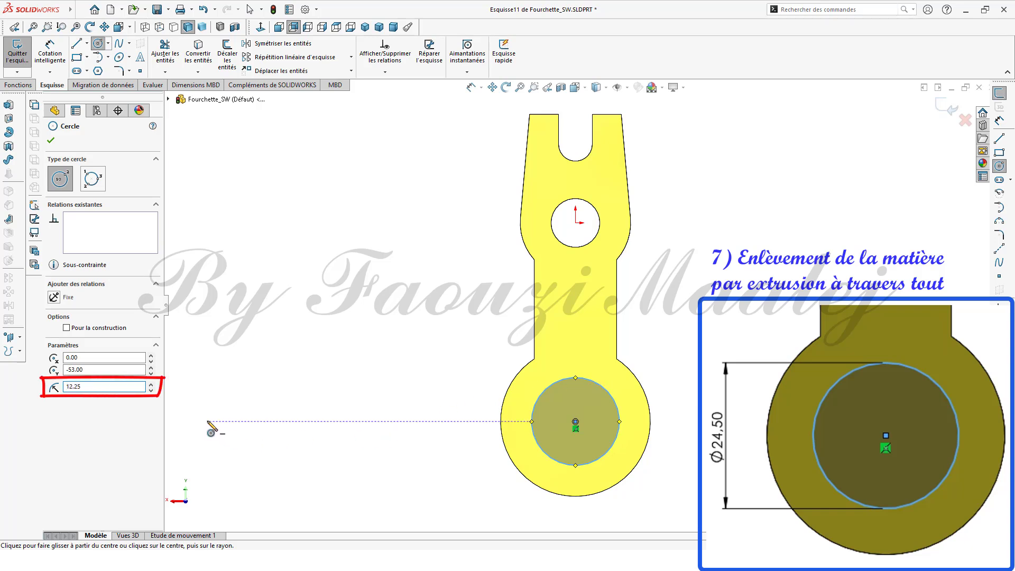
click(51, 142)
Step: Cut the circle sketch through the whole part with an Extruded Cut set to Through All
middle_drag(317, 346, 227, 367)
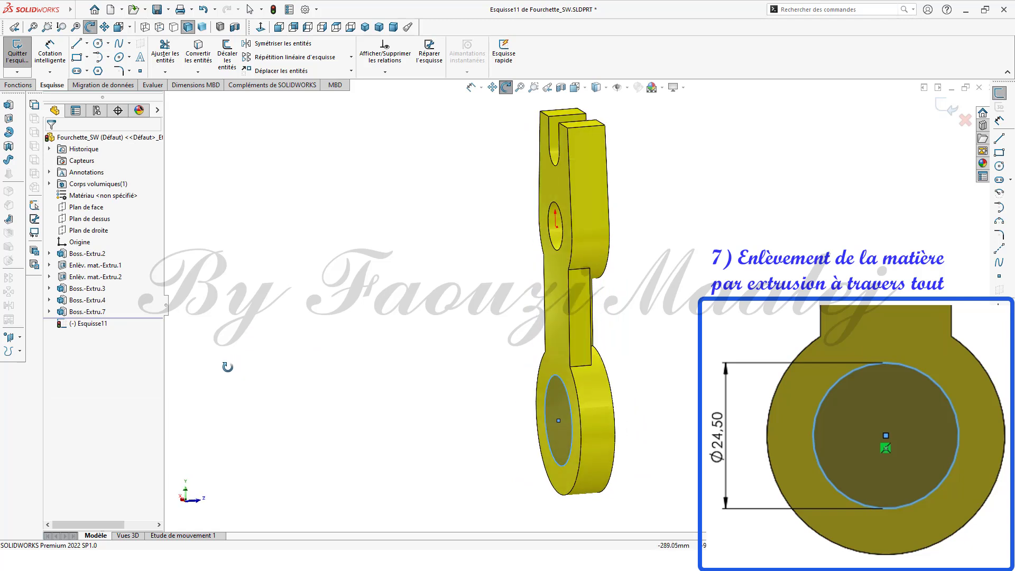
click(94, 324)
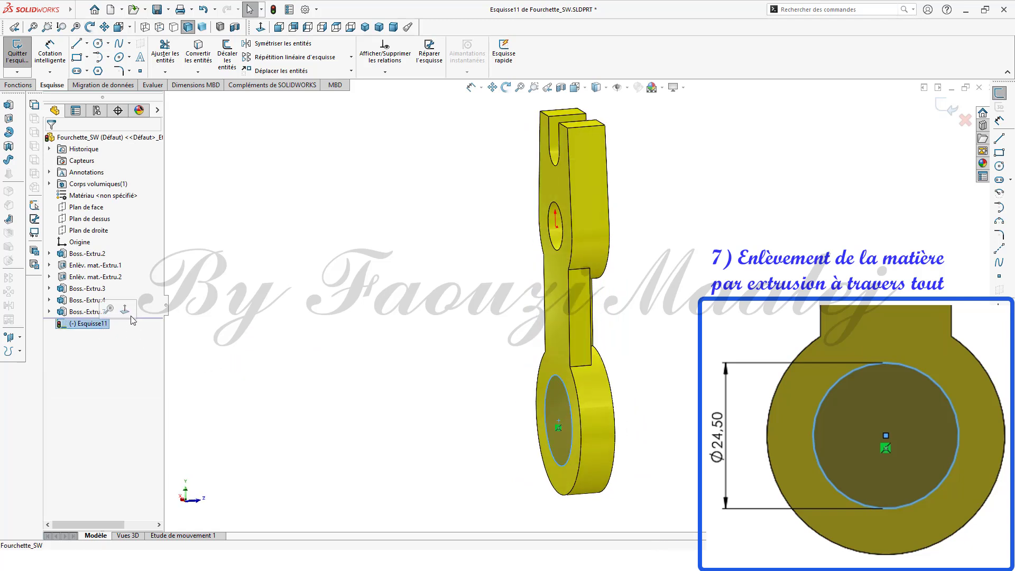
click(8, 120)
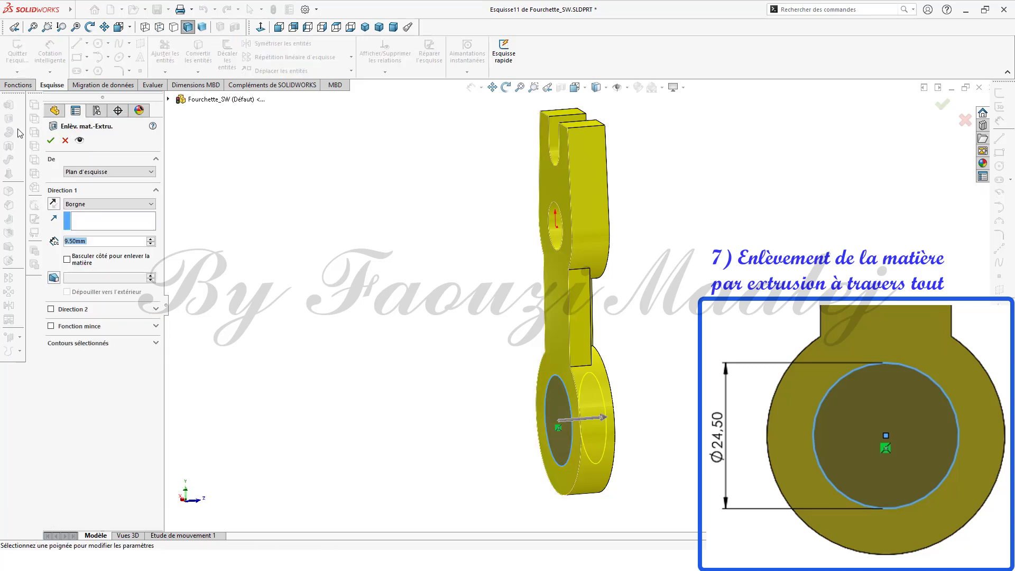
click(150, 205)
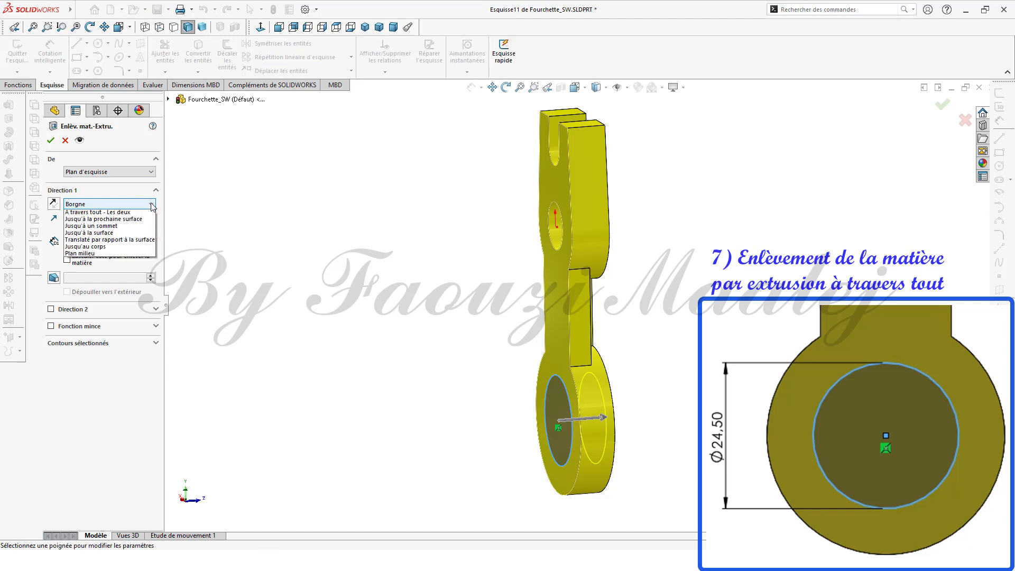
click(113, 220)
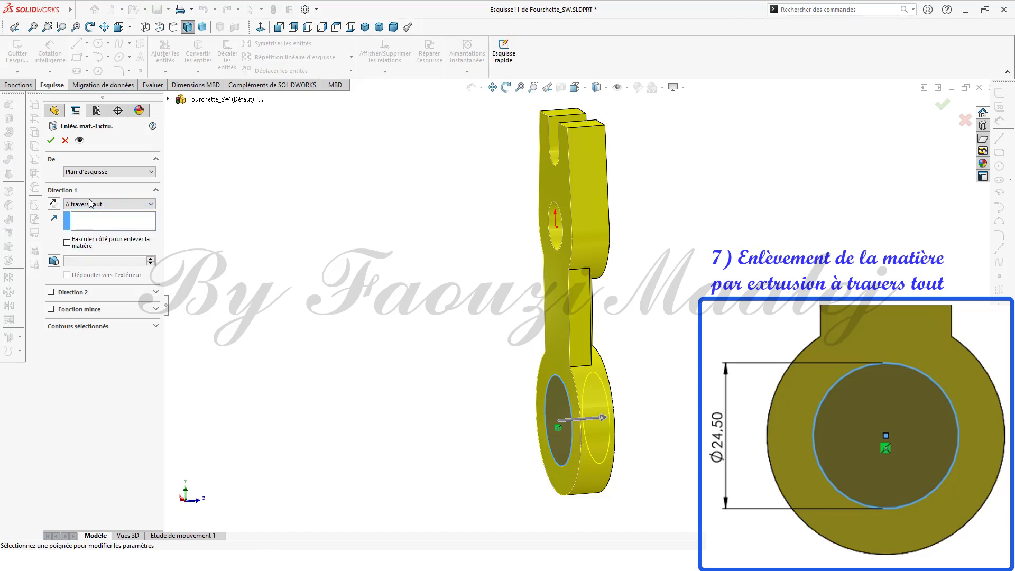
click(51, 140)
click(320, 331)
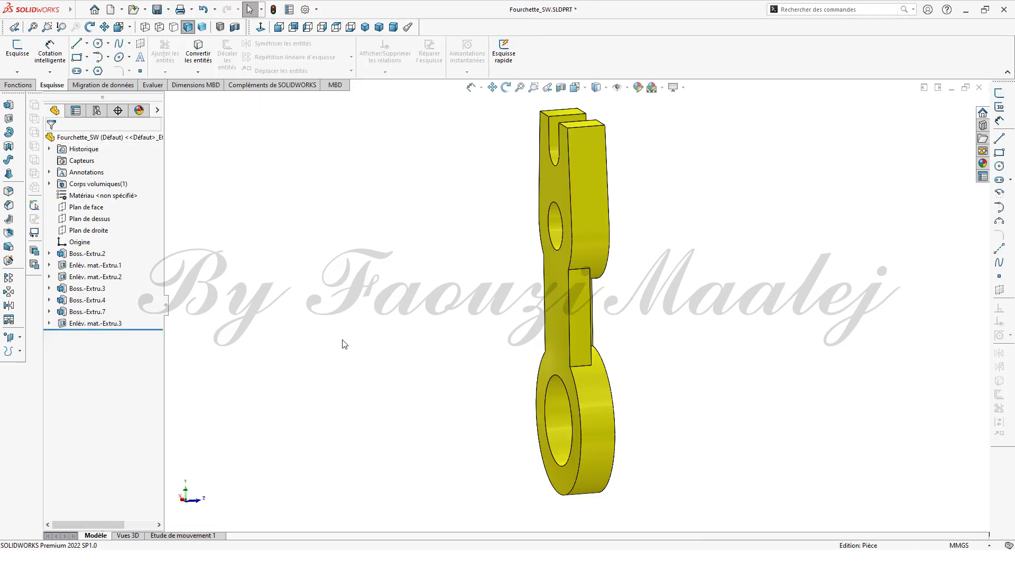
Step: On the front face, sketch a rectangle about 92 mm by 27 mm across the bottom of the circular boss
middle_drag(378, 362, 432, 365)
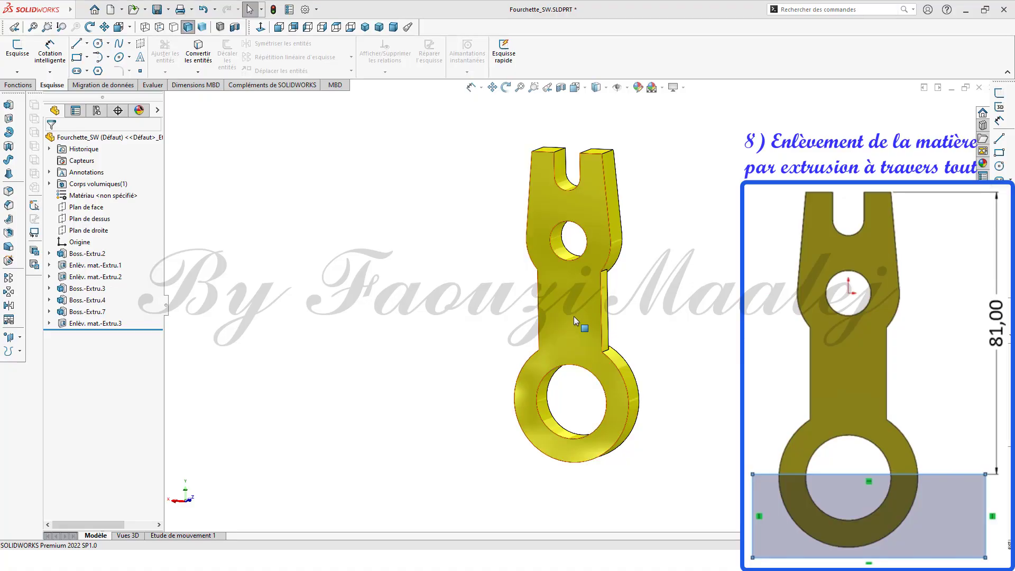
click(573, 316)
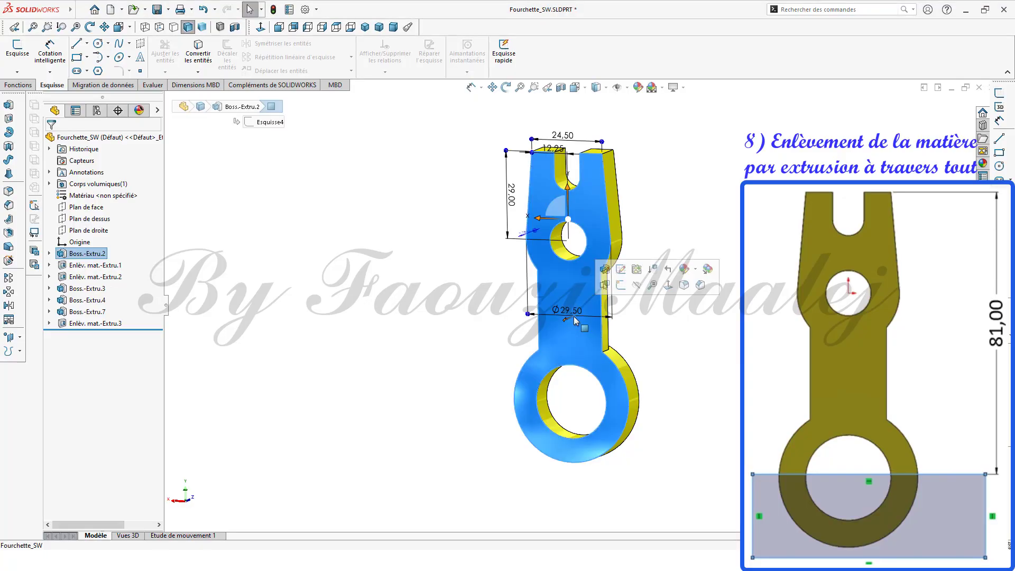
click(261, 27)
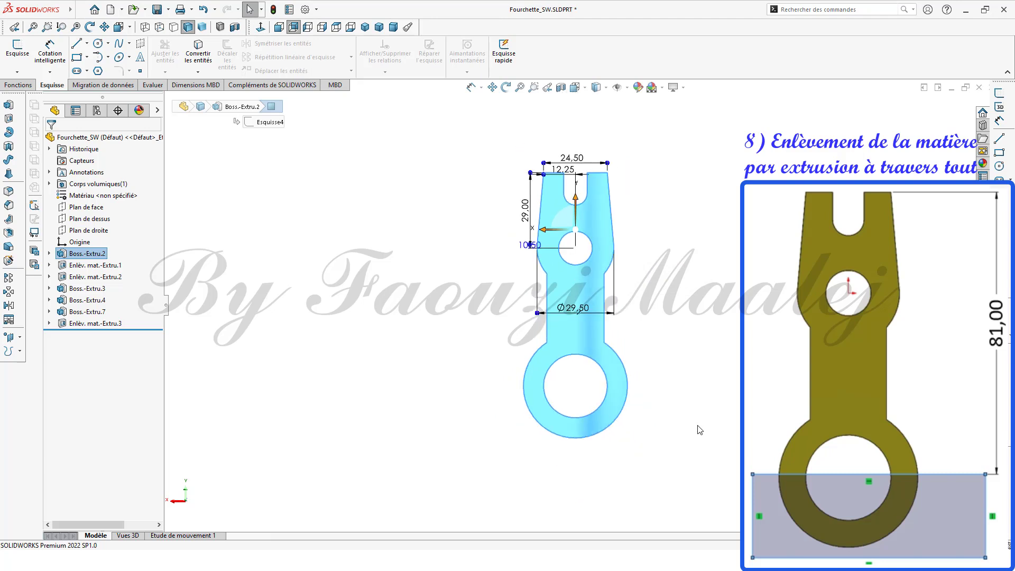
click(998, 153)
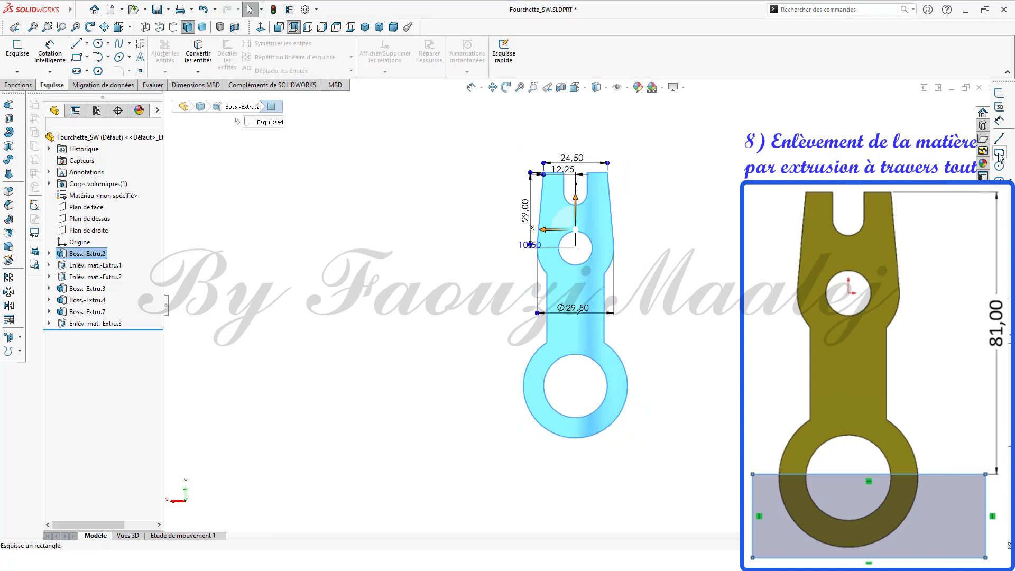
click(449, 426)
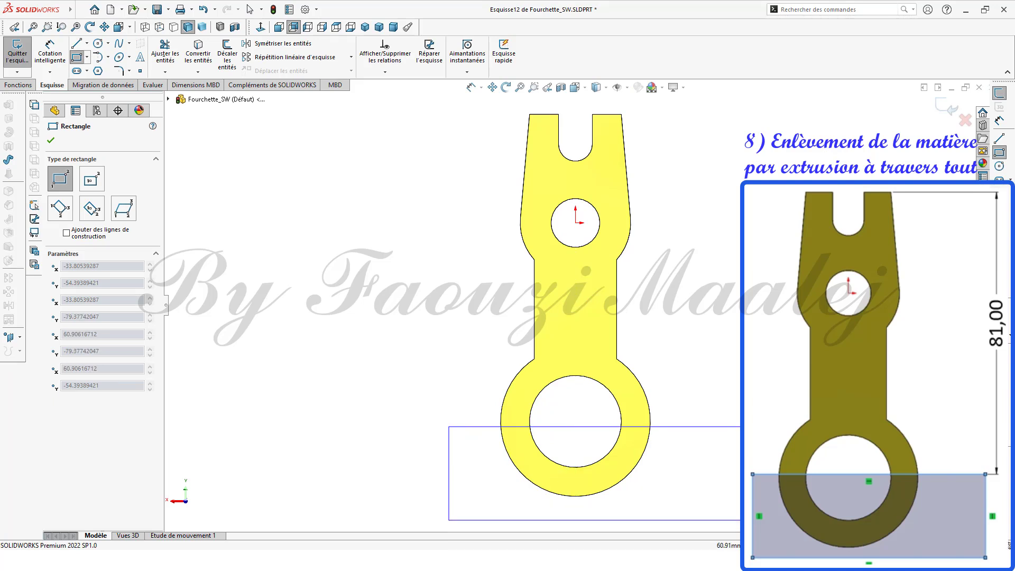
click(794, 526)
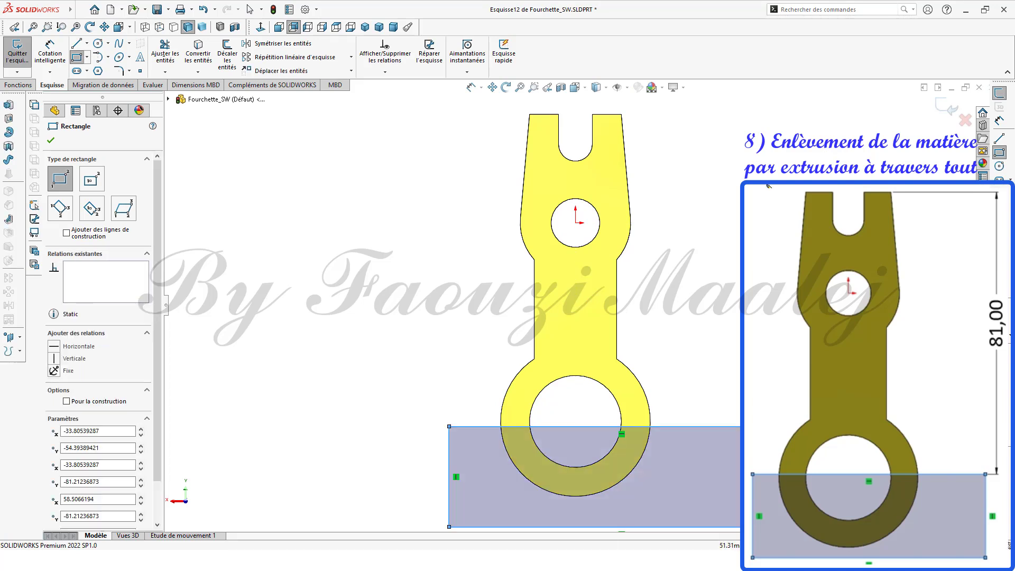
Step: Dimension the vertical distance from the fork's top edge to the rectangle's top edge as 81 mm
click(999, 120)
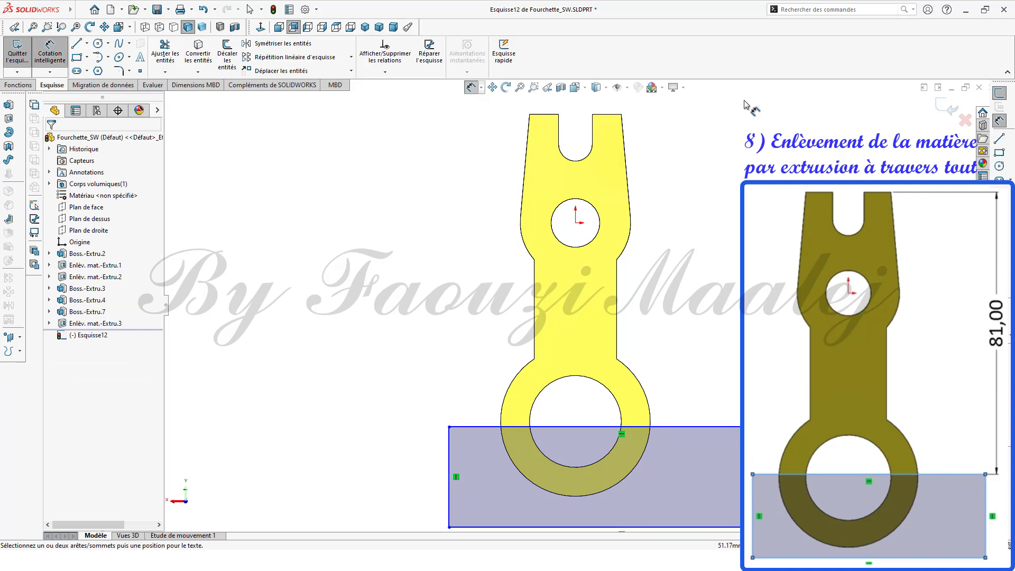
click(613, 114)
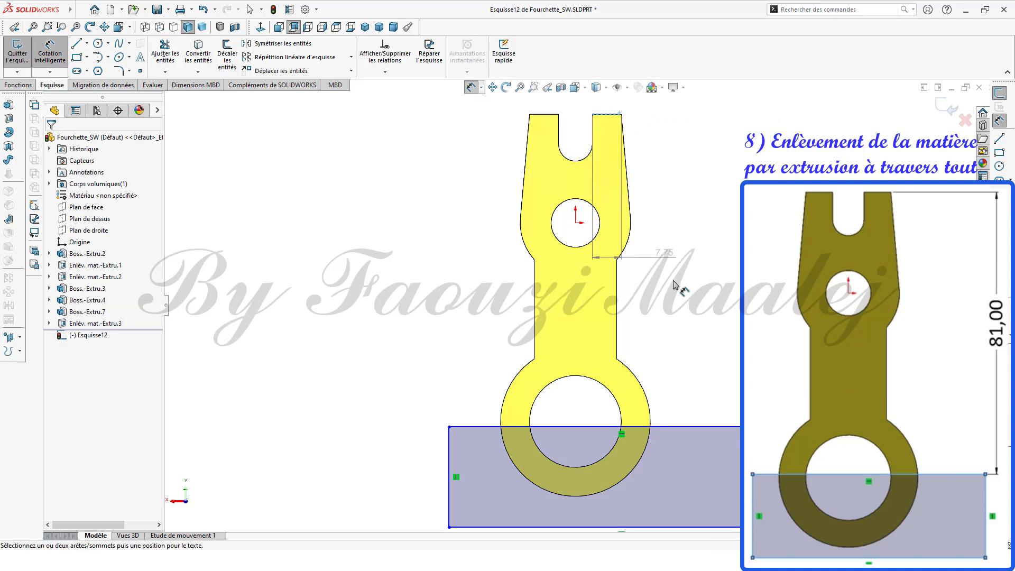
click(713, 428)
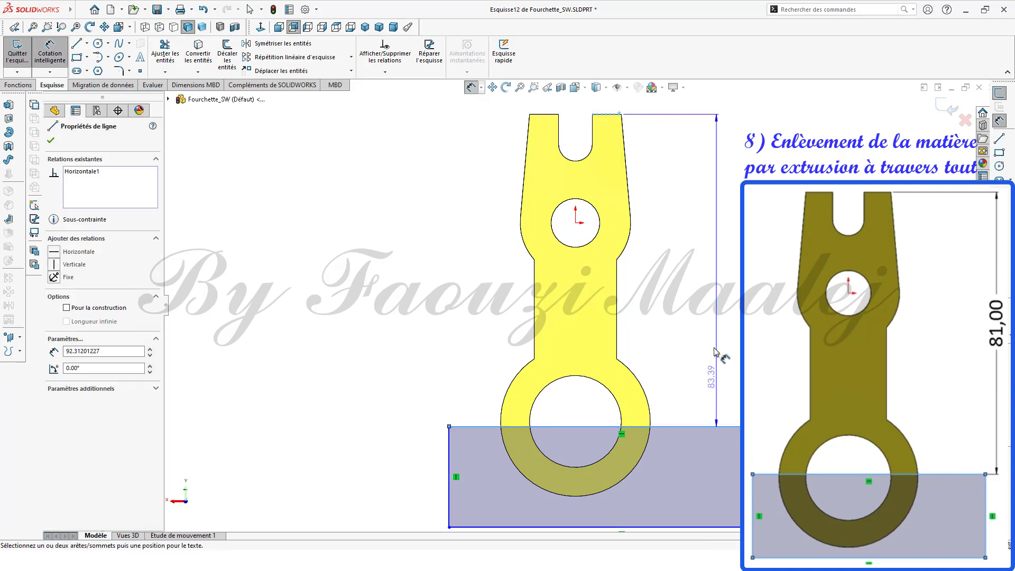
click(690, 259)
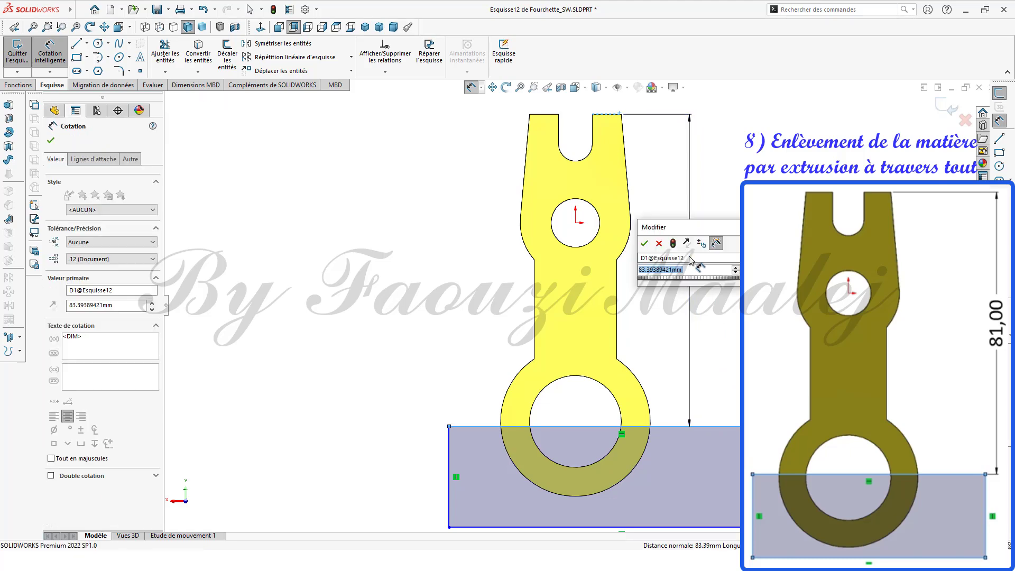
text(81)
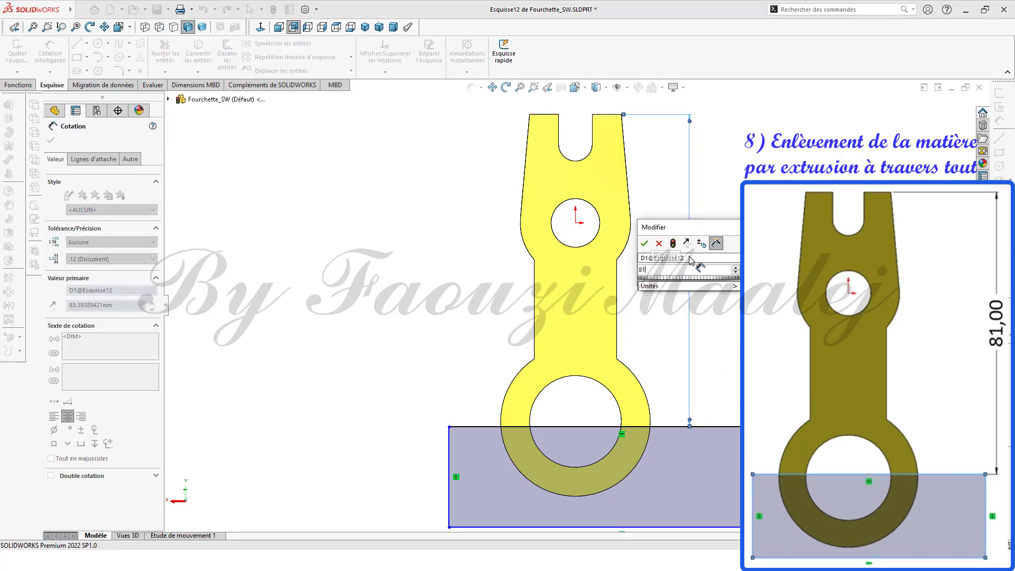
click(644, 244)
Step: Cut the rectangle sketch through the whole part with an Extruded Cut set to Through All
middle_drag(666, 344, 654, 372)
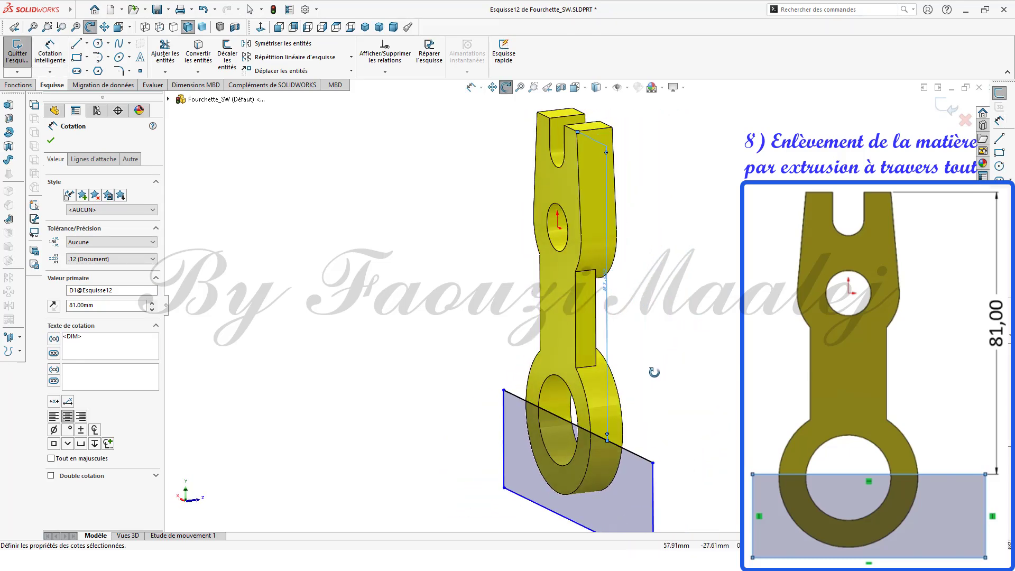
key(Escape)
click(51, 140)
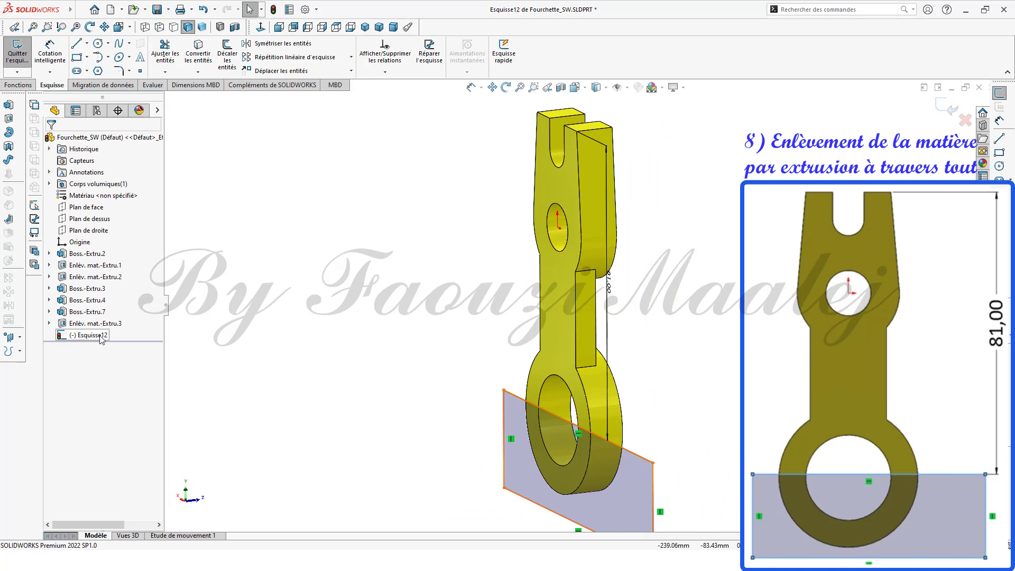
click(89, 335)
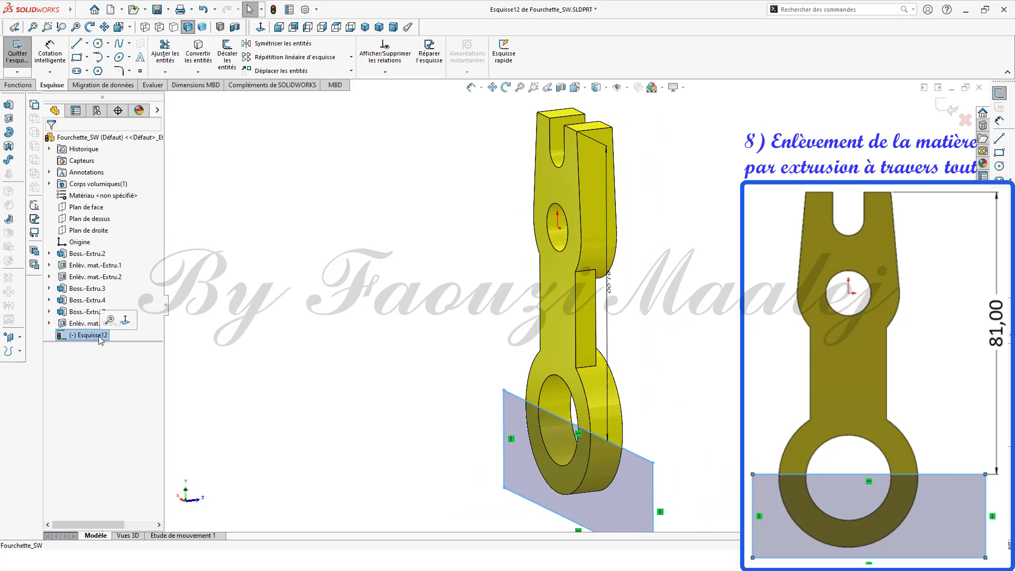
click(9, 118)
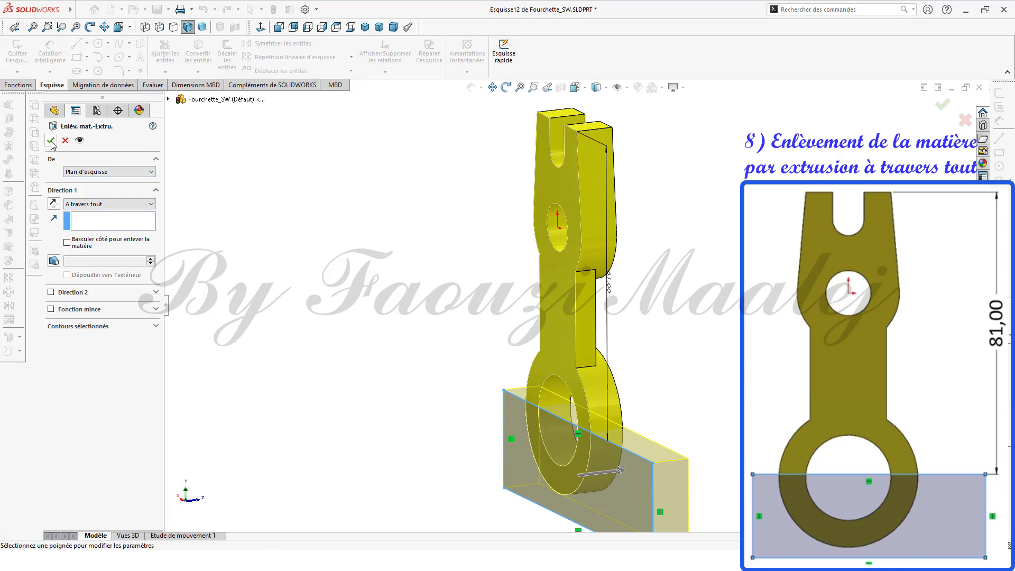
click(50, 141)
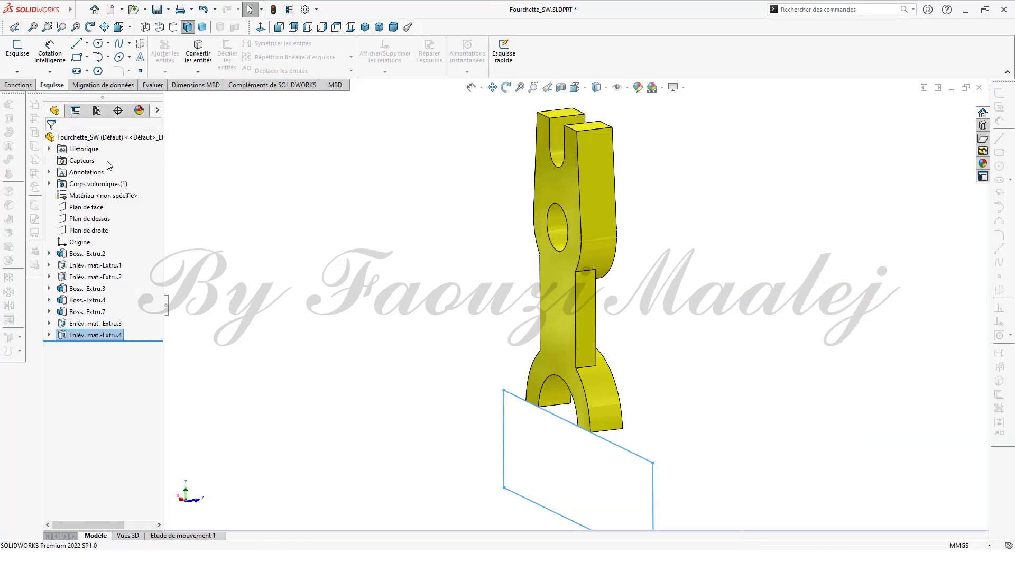
click(354, 278)
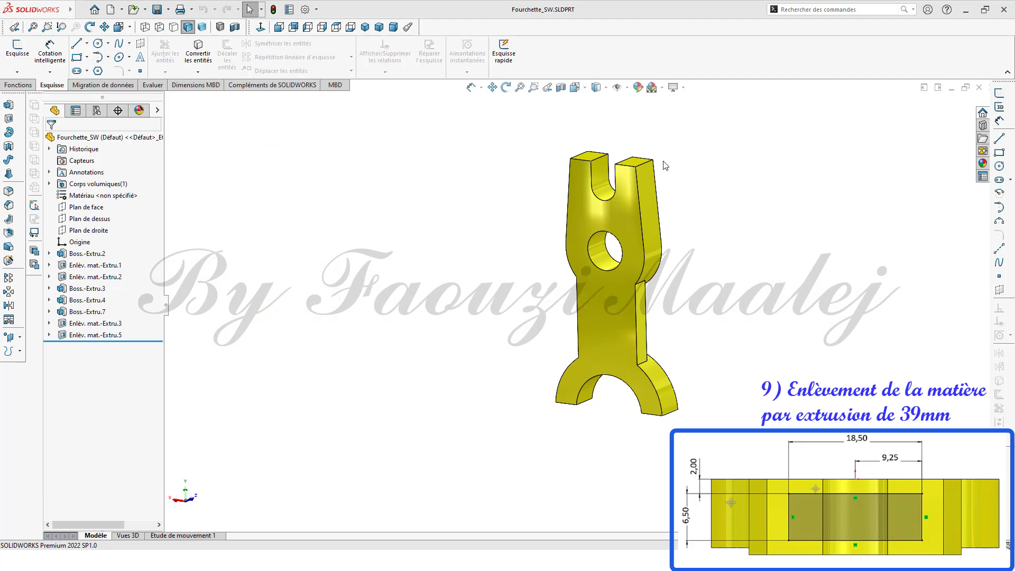
Step: On the top face of the fork, sketch a rectangle about 20 mm by 6 mm
click(641, 165)
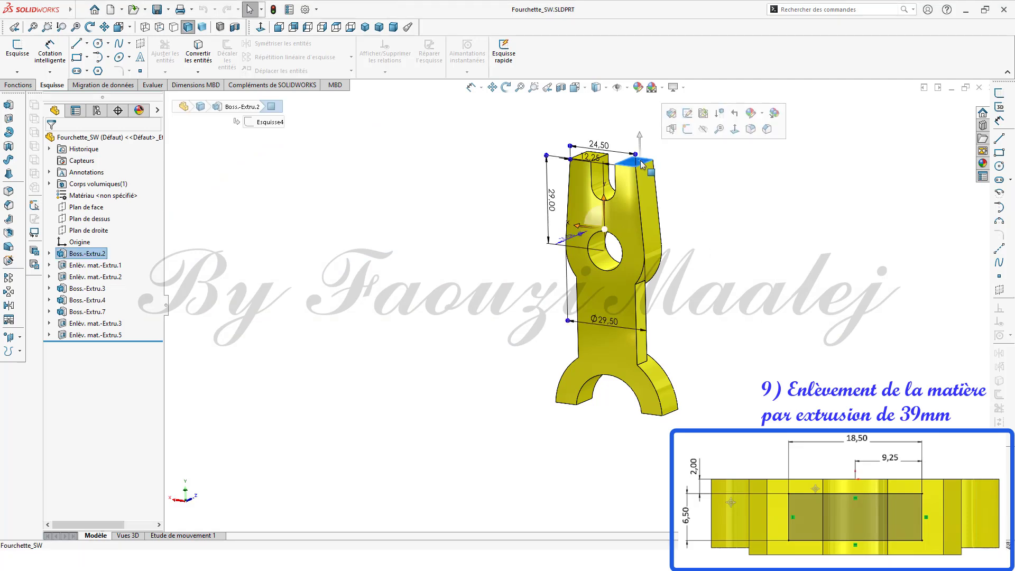
click(260, 27)
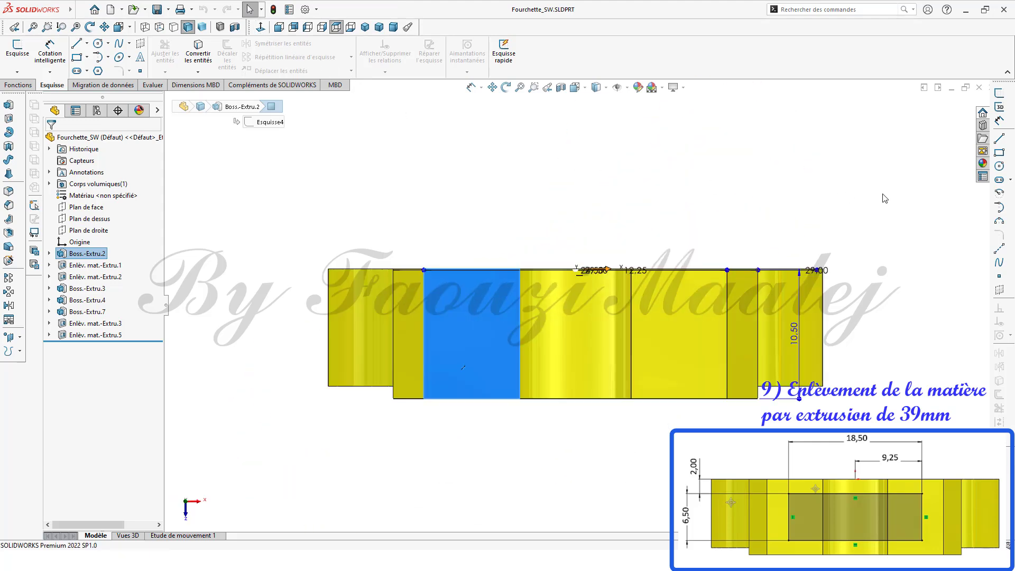
click(999, 153)
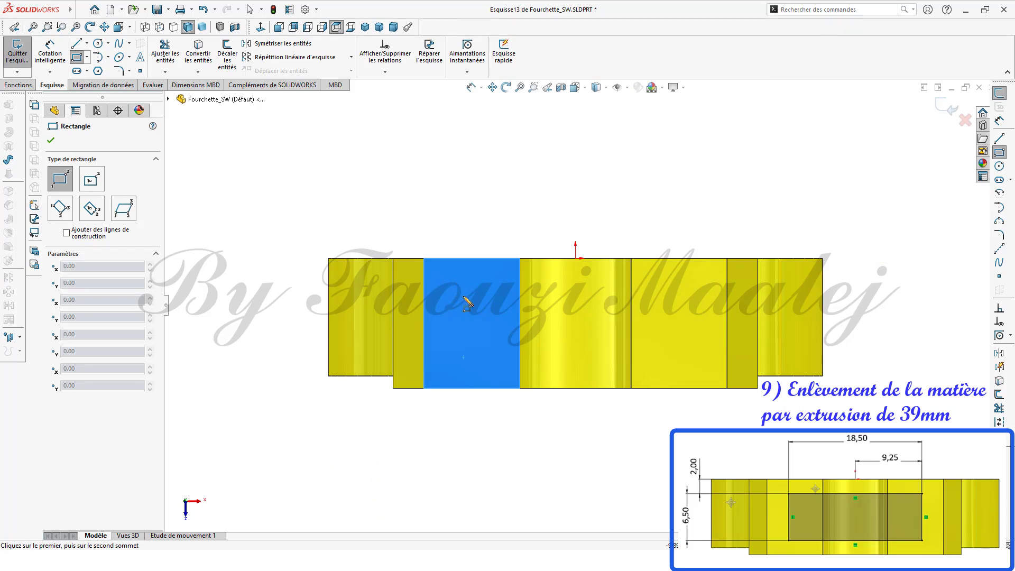
click(452, 283)
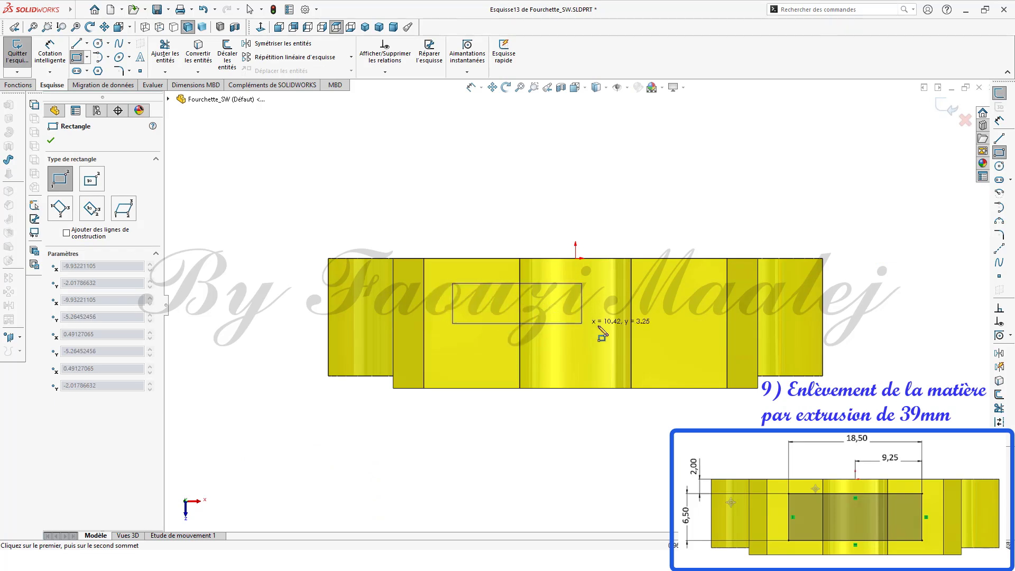
click(702, 360)
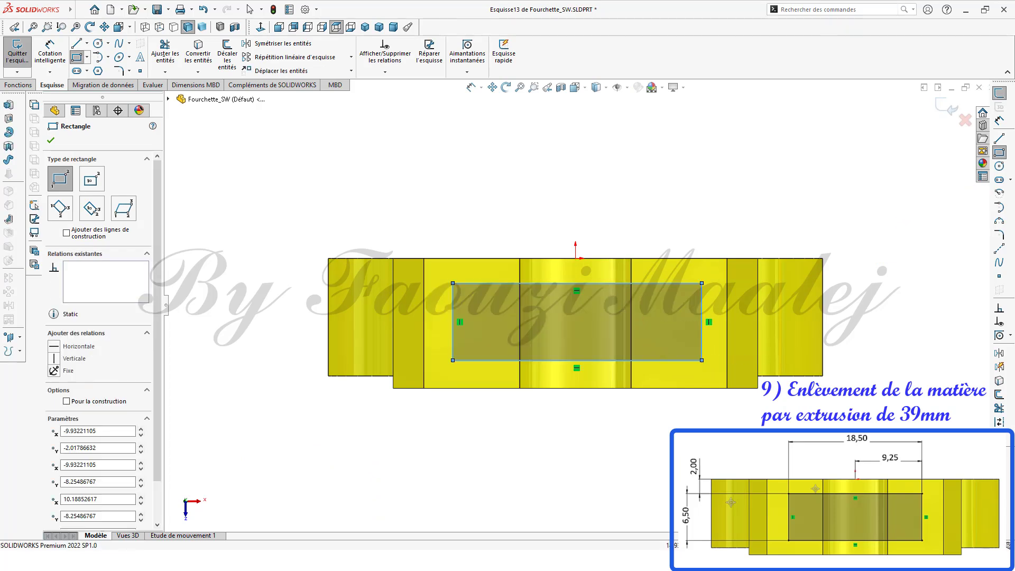
Step: Dimension the rectangle's width as 18.5 mm
click(999, 121)
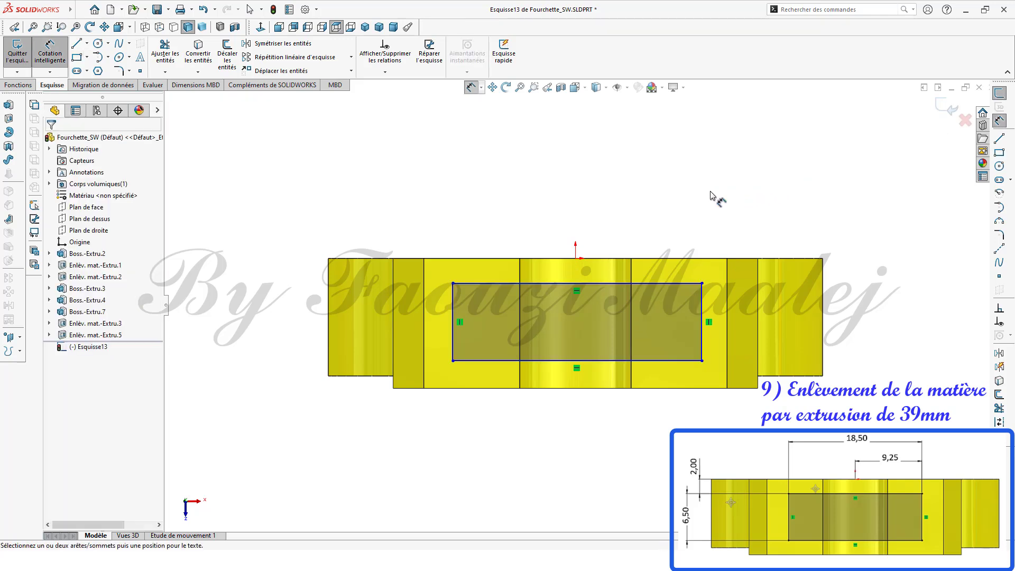
click(595, 284)
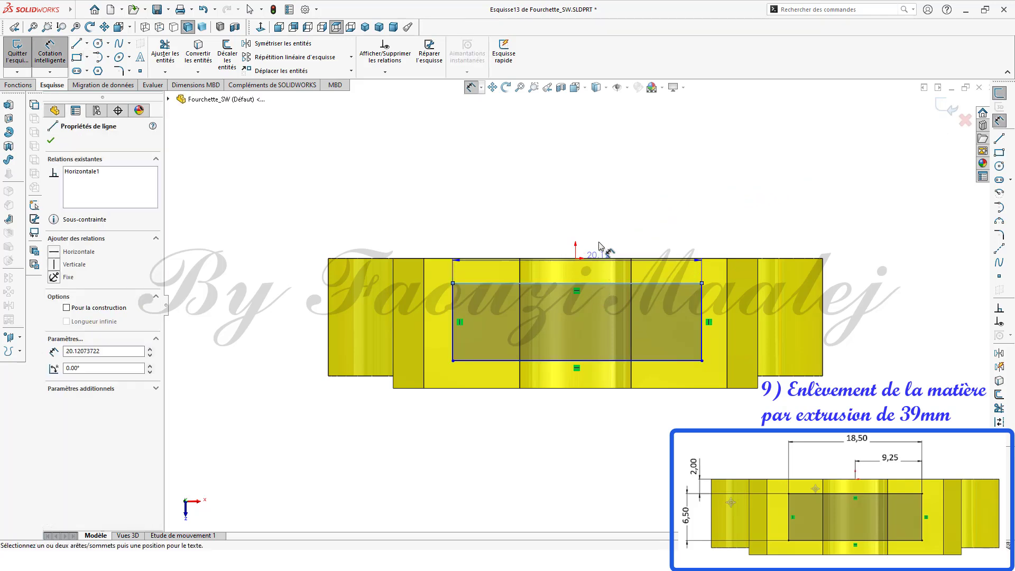
click(603, 193)
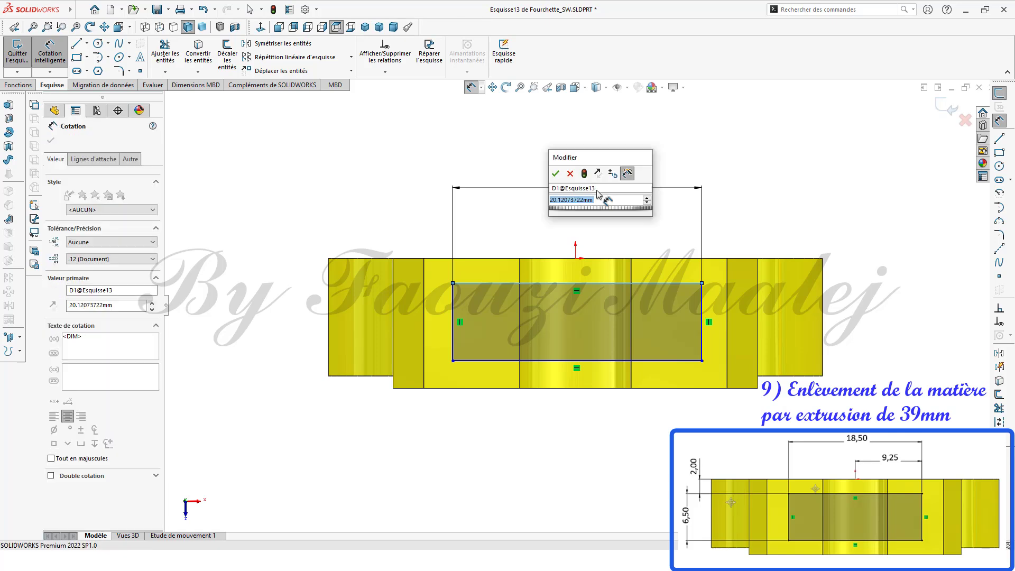
text(18.5)
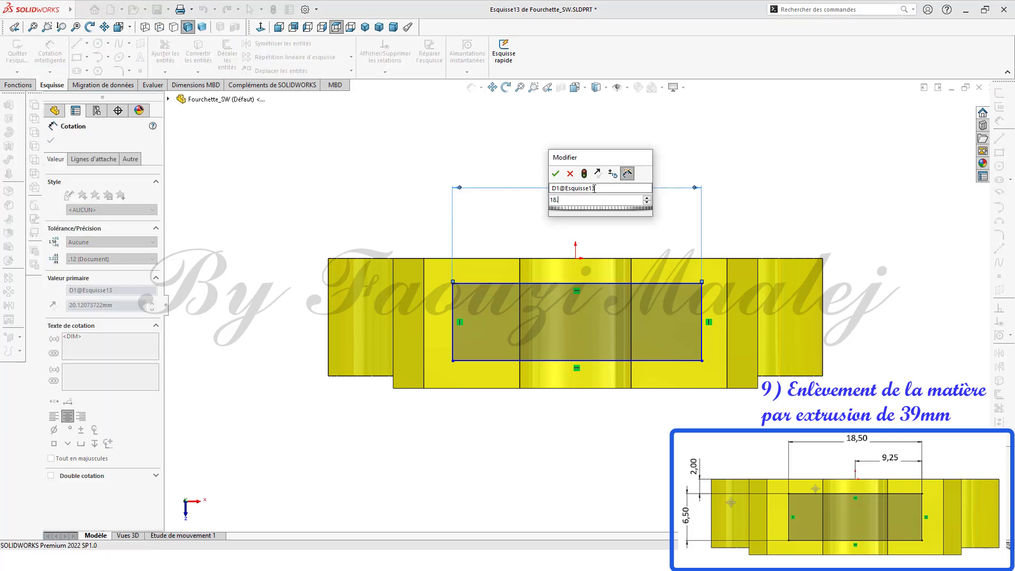
click(555, 176)
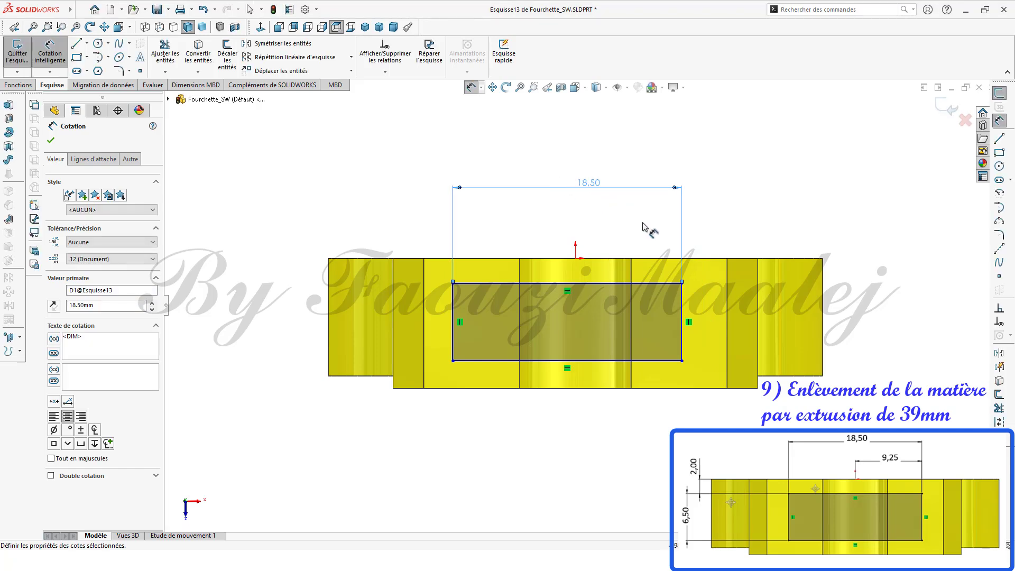
Step: Dimension the horizontal distance from the origin to the rectangle's right edge as 9.25 mm
click(682, 300)
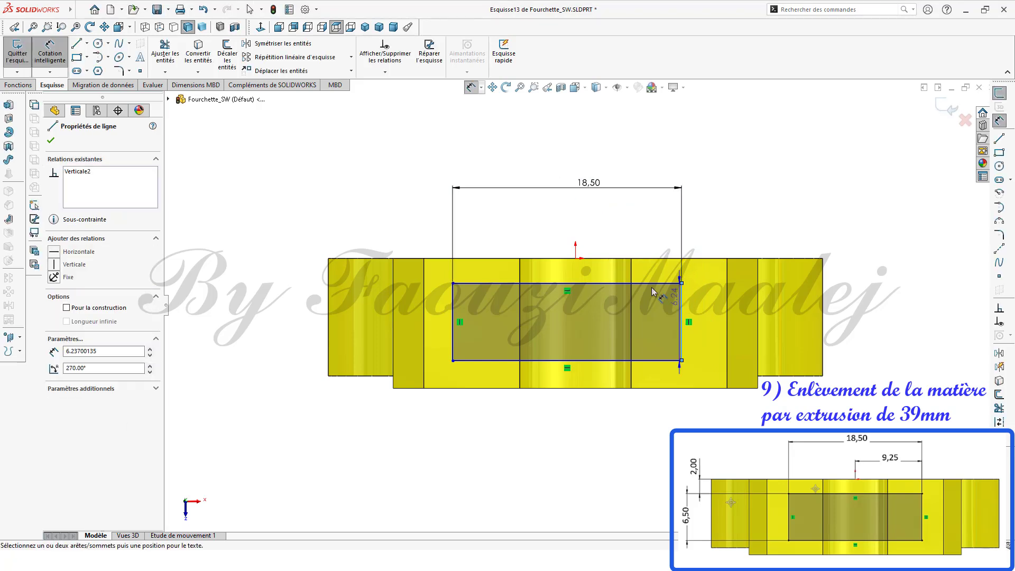
click(576, 258)
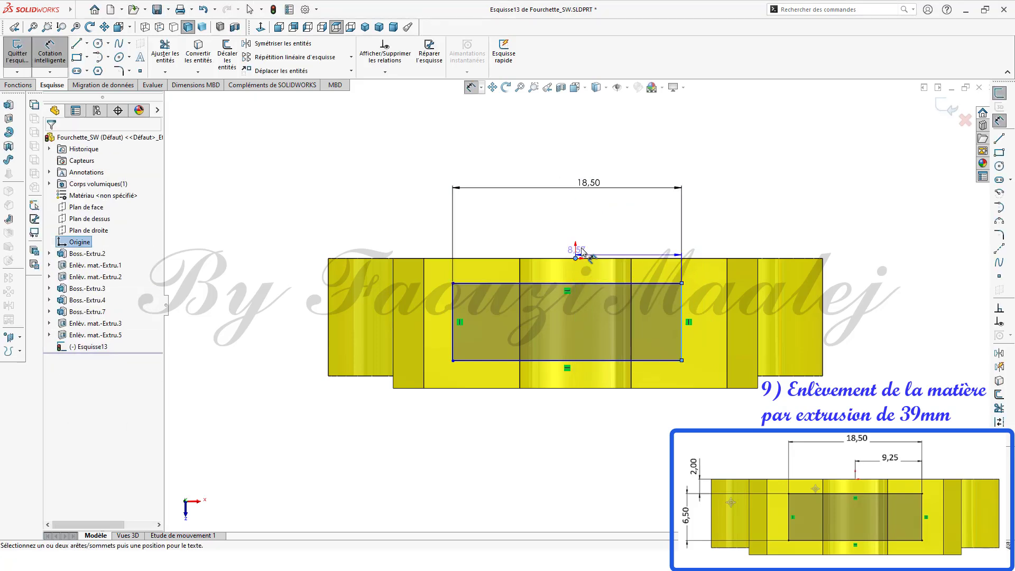
click(624, 222)
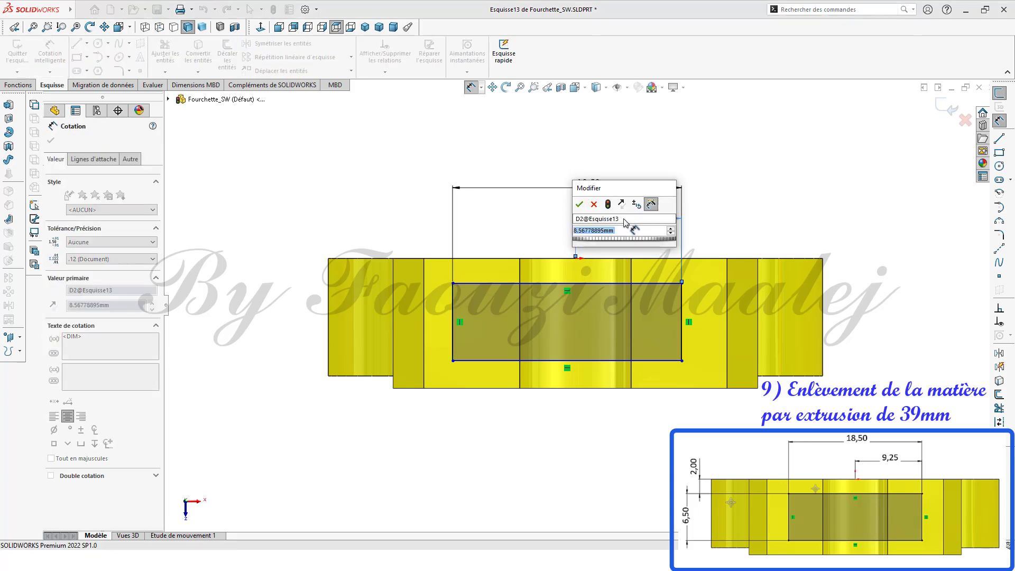
text(9.25)
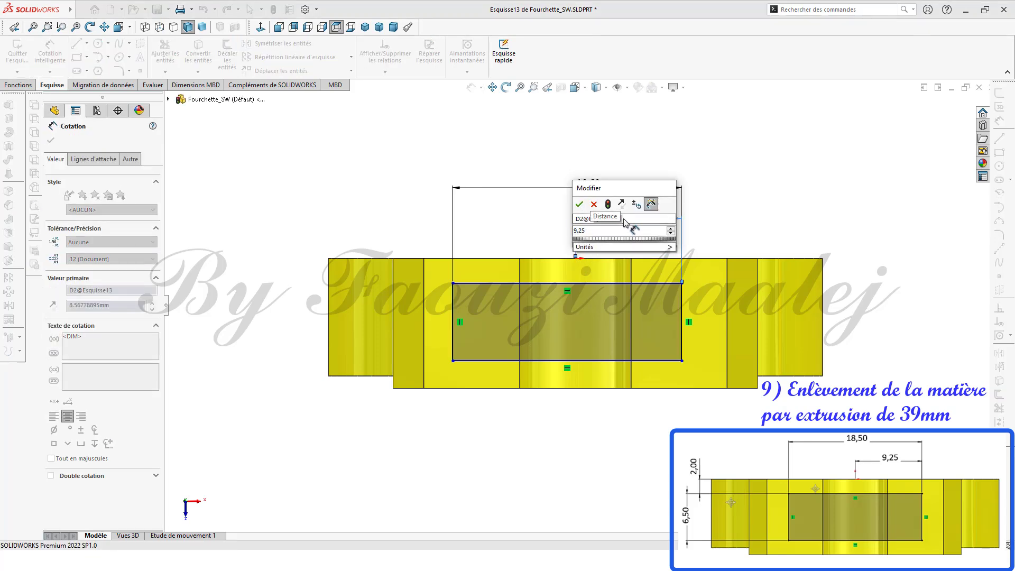
click(580, 204)
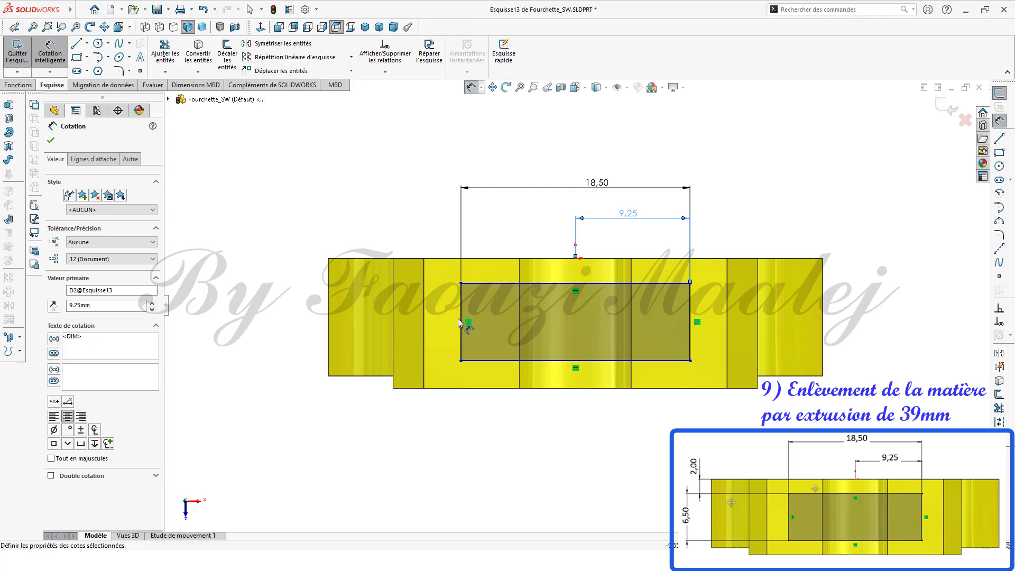
Step: Dimension the rectangle's height as 6.5 mm
click(458, 318)
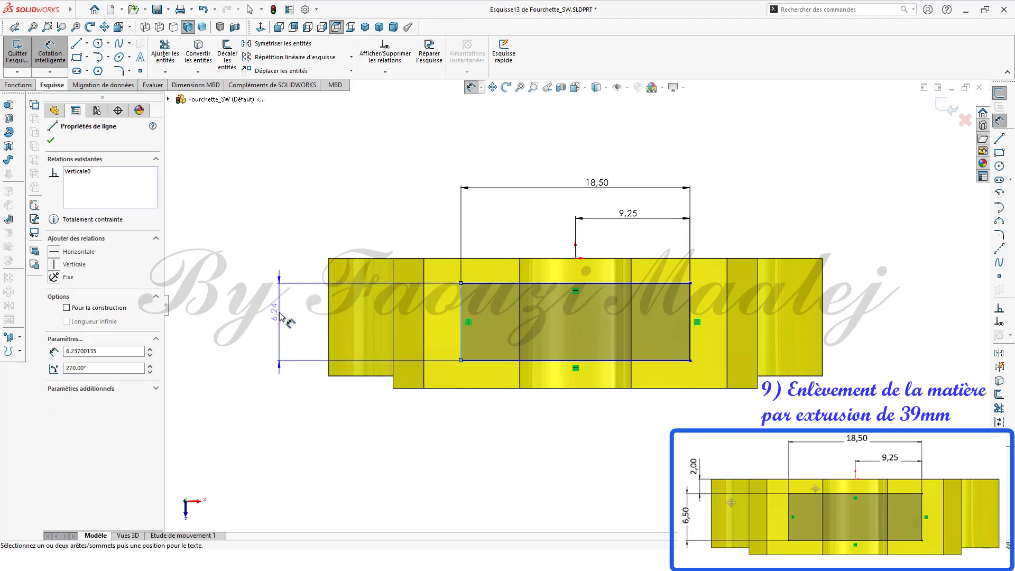
click(280, 320)
text(6.5)
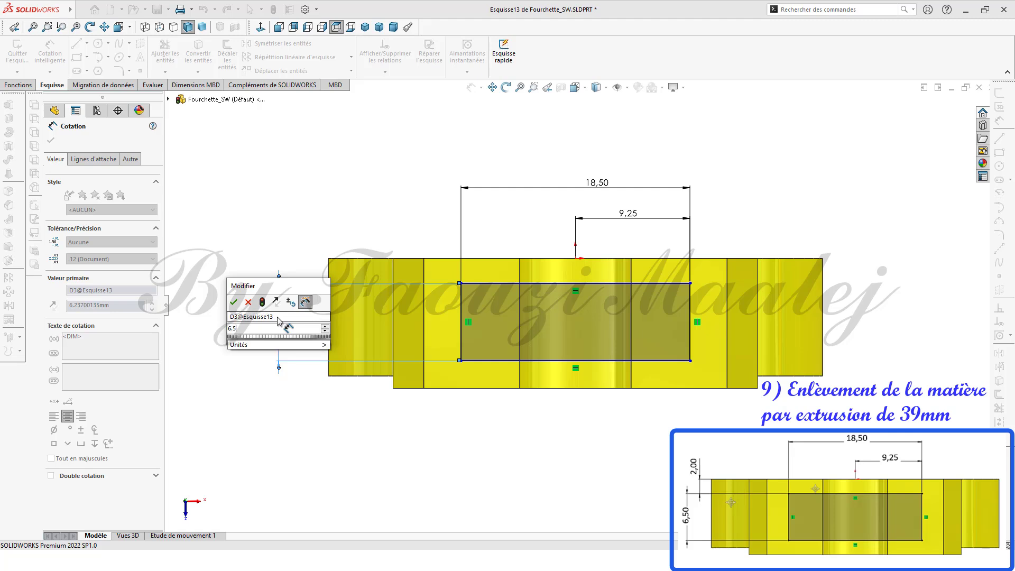
click(234, 302)
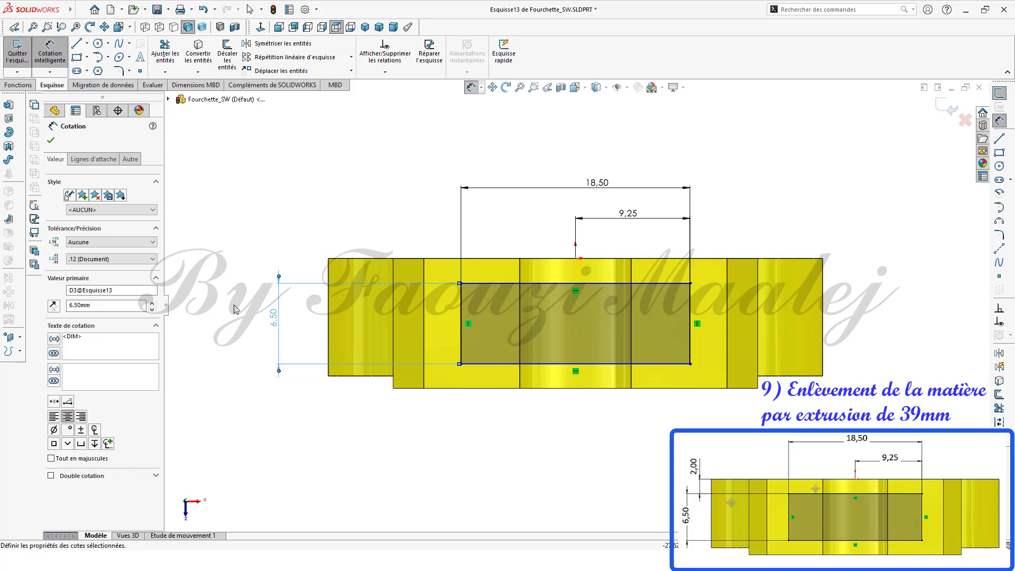
key(Escape)
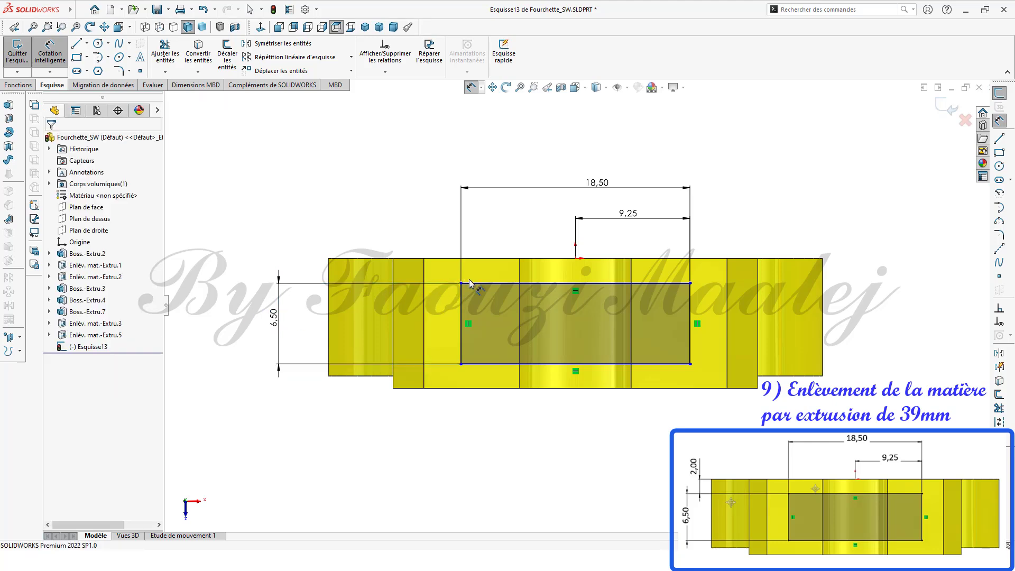
Step: Dimension the distance from the fork's top edge to the rectangle's top edge as 2 mm and close the dimensioning
click(480, 286)
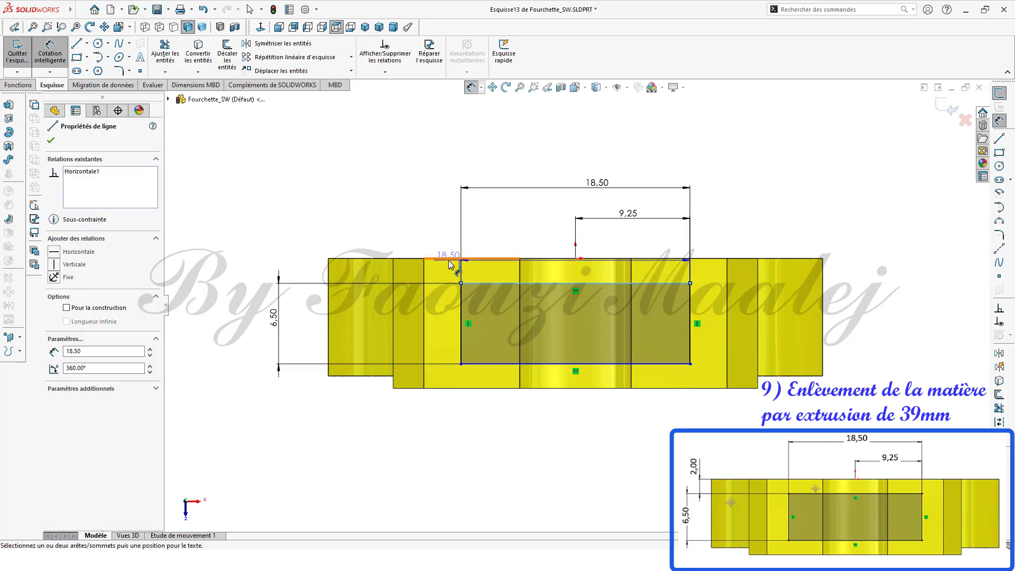
click(430, 259)
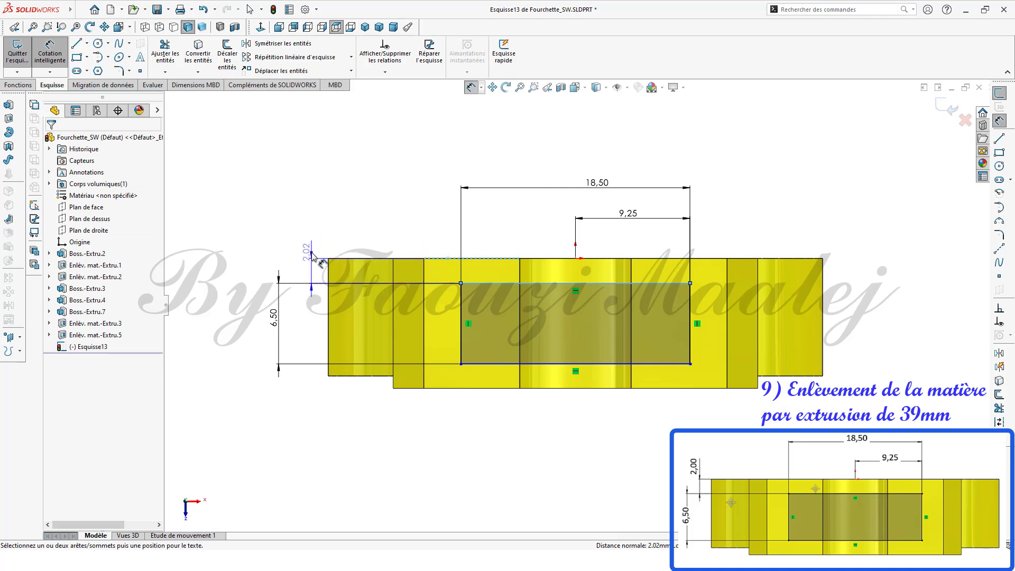
click(311, 245)
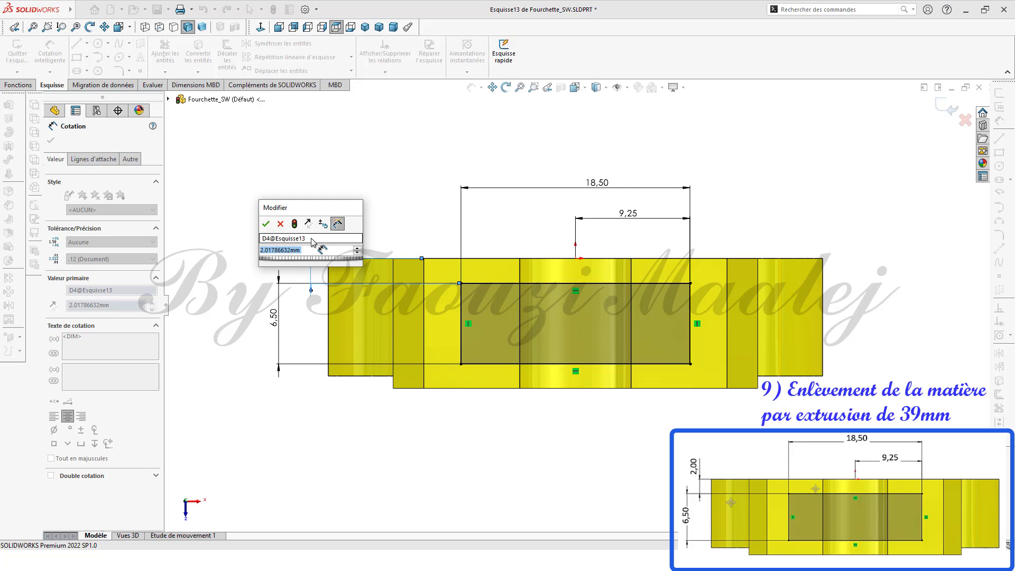
text(2)
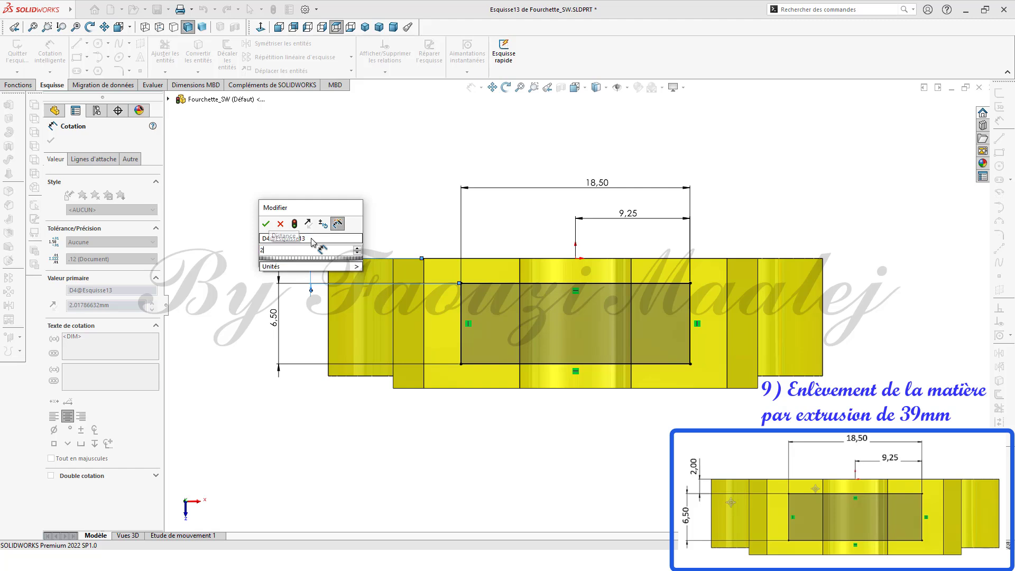
click(266, 224)
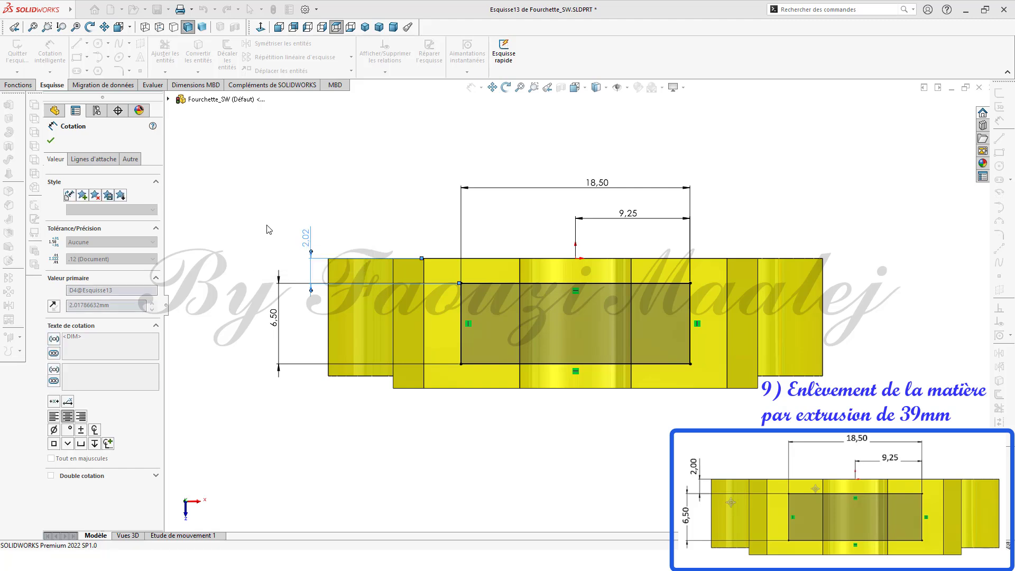
click(51, 141)
Step: Cut the rectangle sketch into the part with a Blind Extruded Cut 39 mm deep
middle_drag(444, 424, 408, 450)
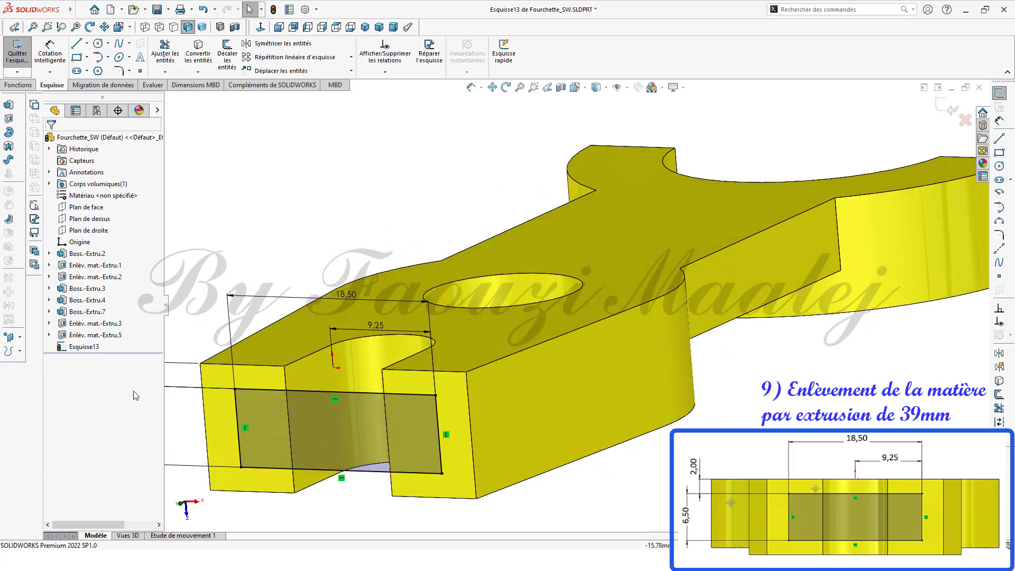
click(82, 348)
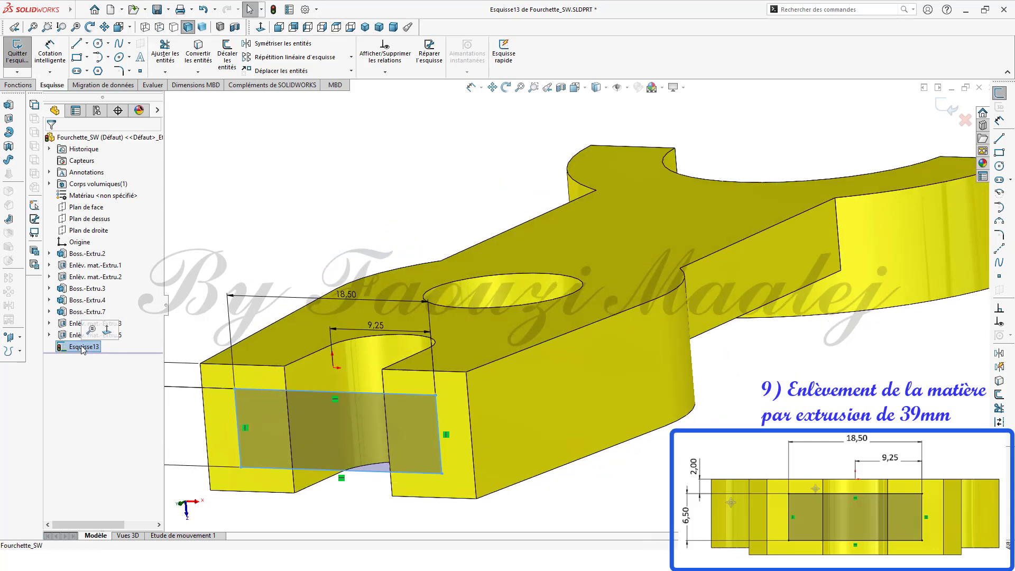
click(9, 121)
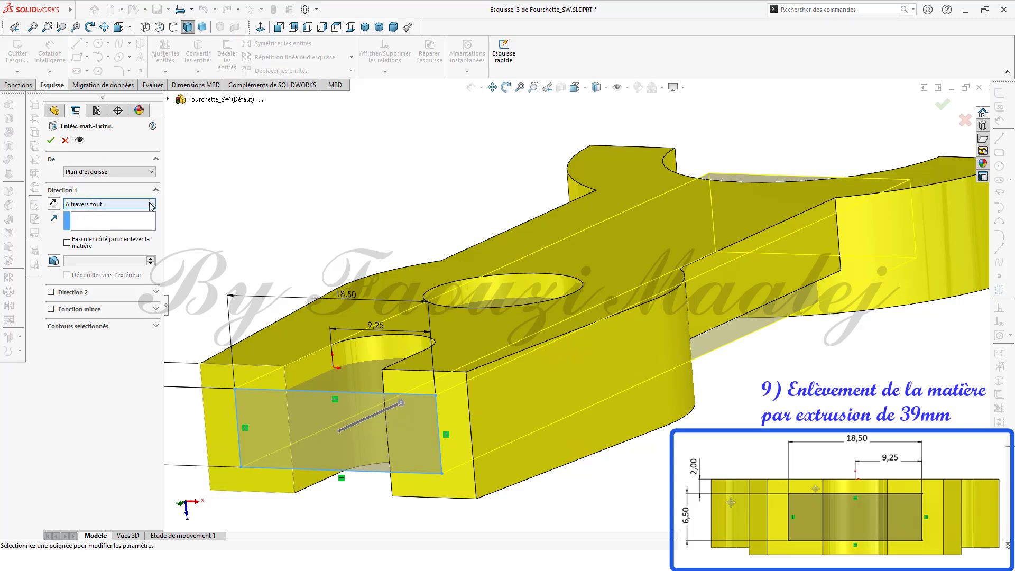
click(152, 206)
click(84, 214)
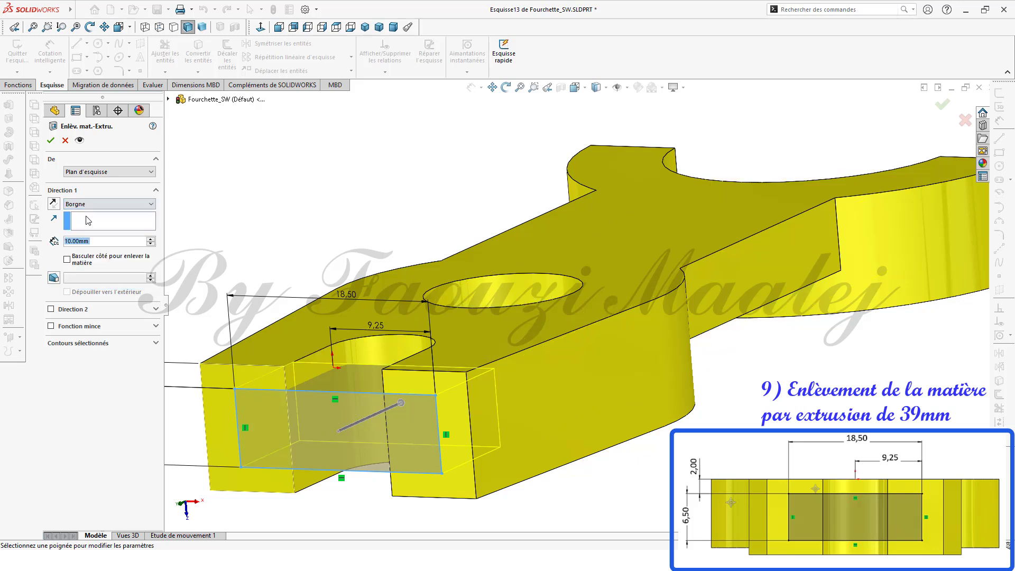
text(3)
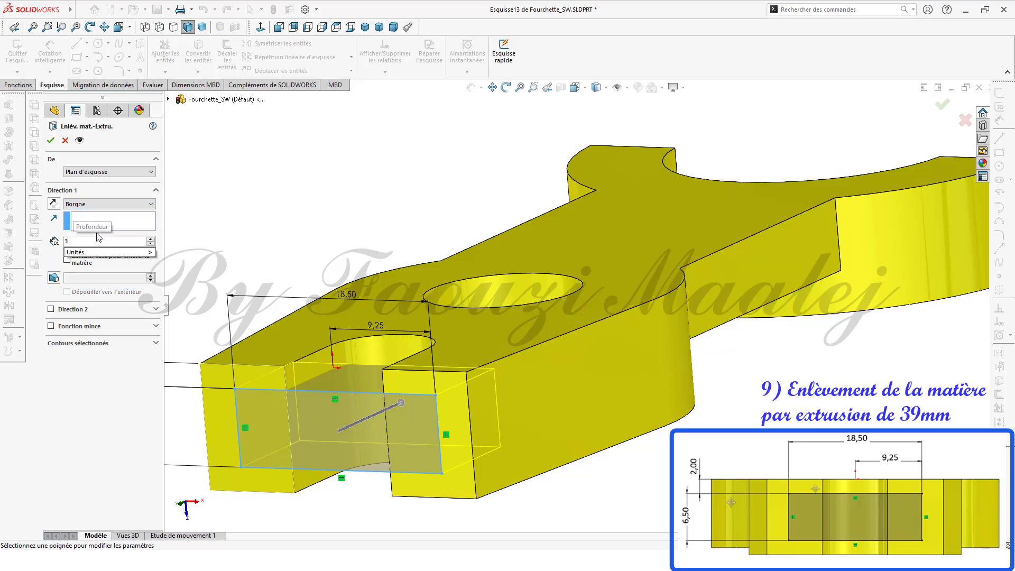
text(9)
key(Return)
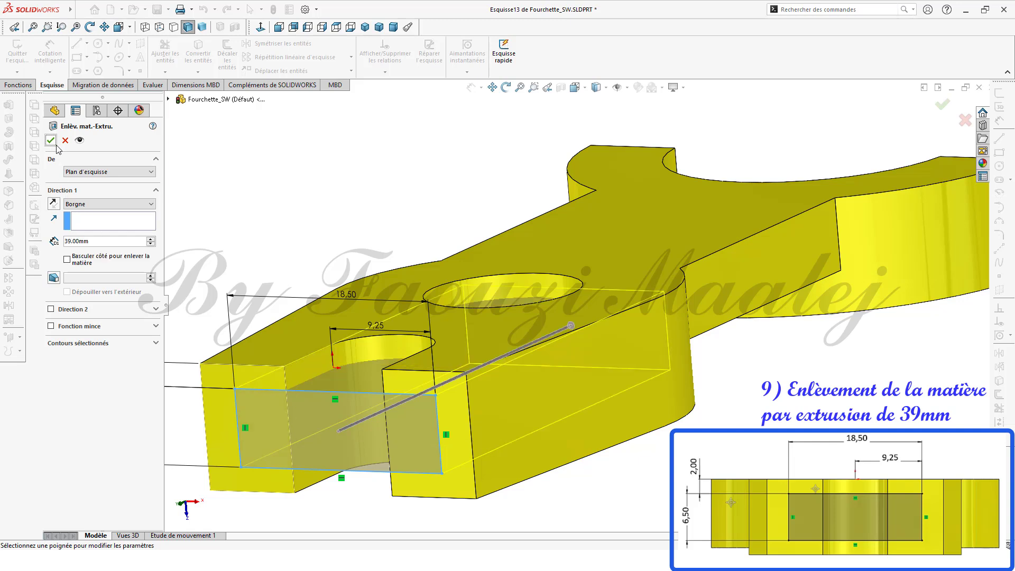
click(51, 140)
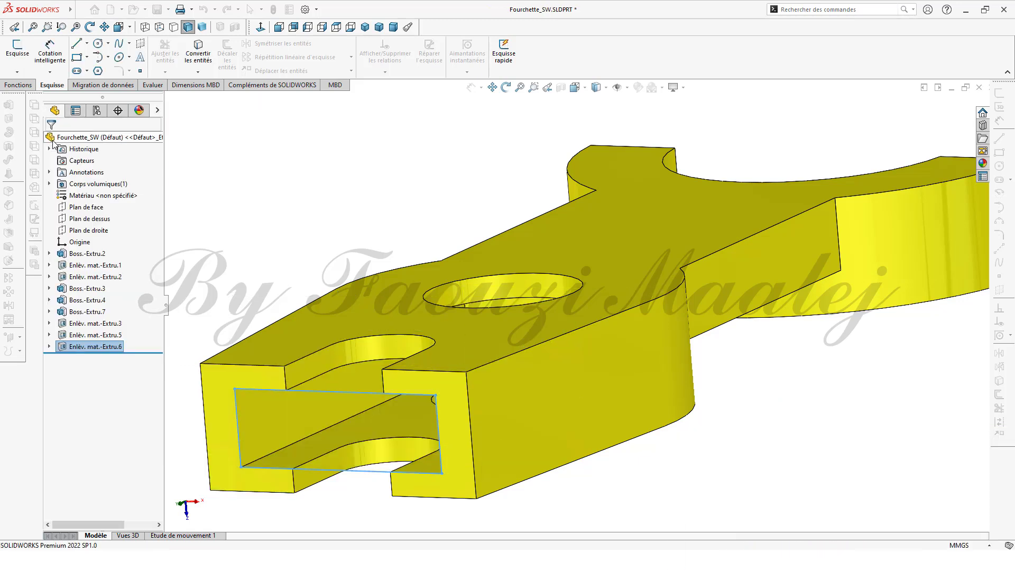
Step: Start a Fillet and select the edges around the fork's boss, rib, handle and slot
click(319, 235)
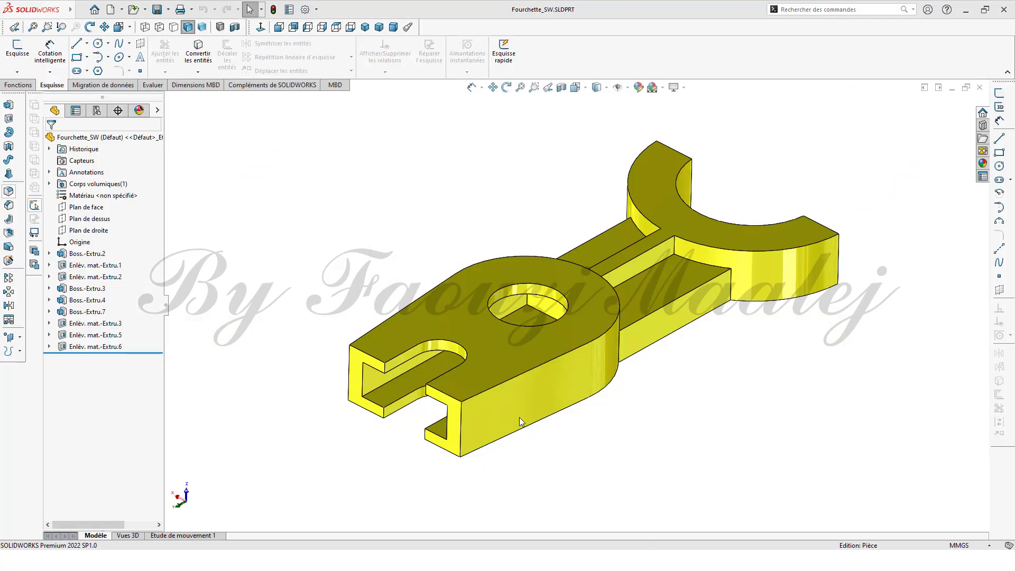
click(9, 193)
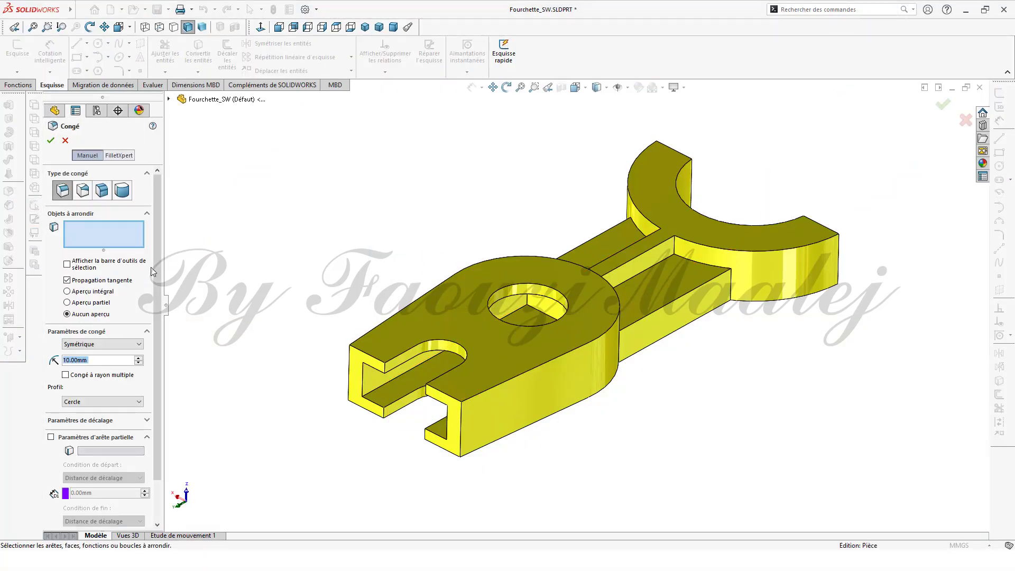
click(512, 378)
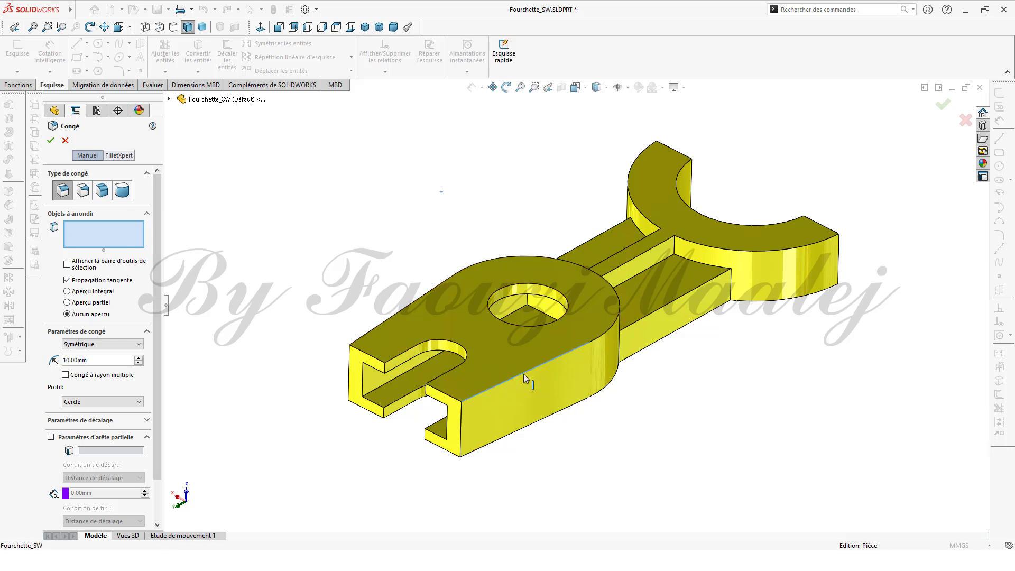
click(601, 331)
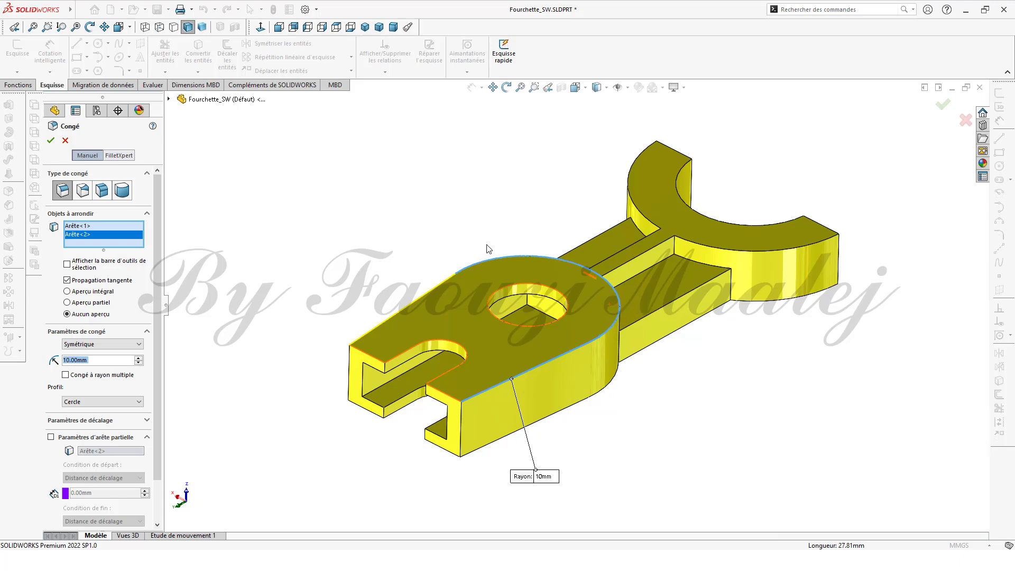
click(446, 277)
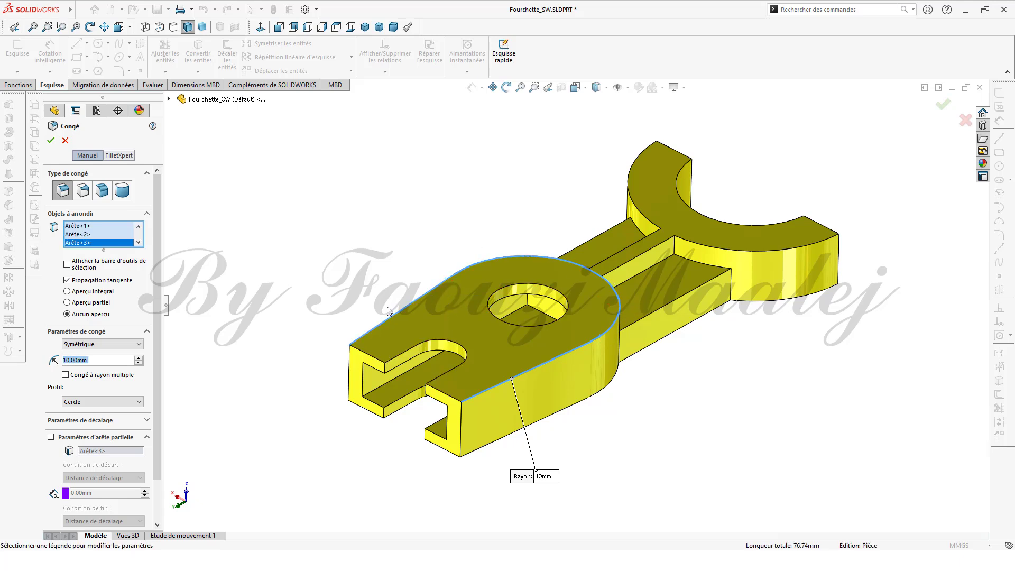
click(636, 321)
click(635, 276)
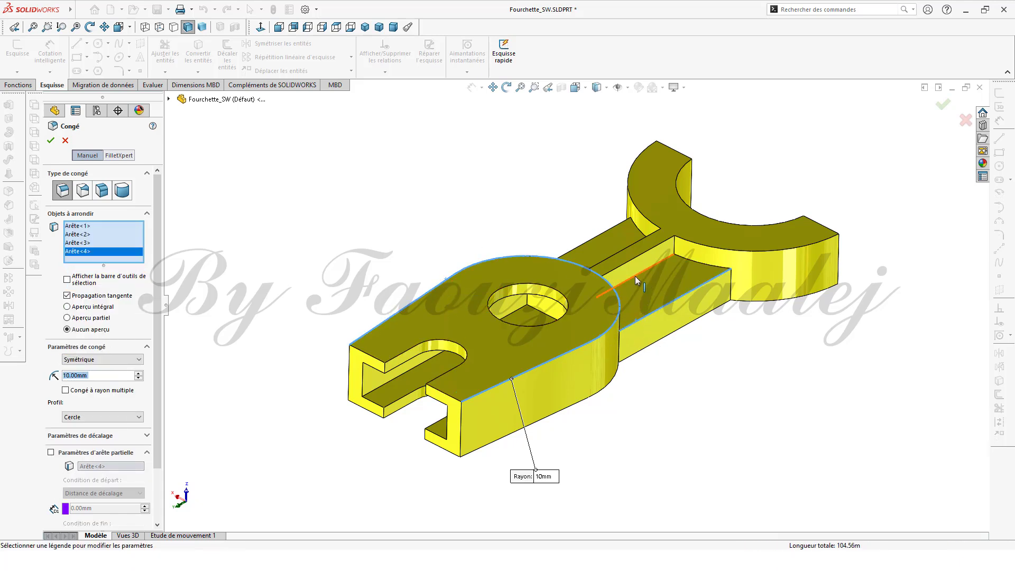
click(689, 259)
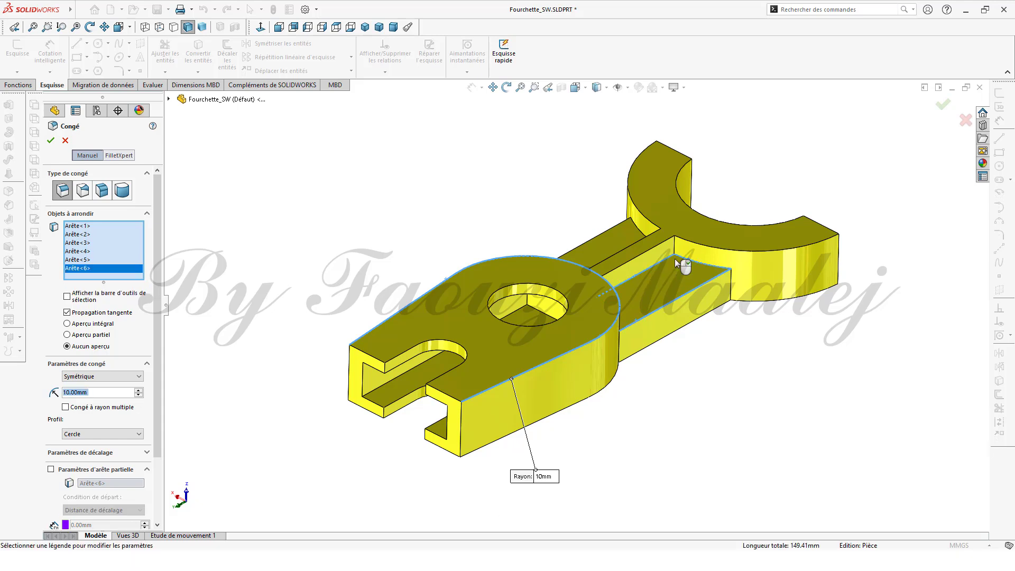
click(639, 252)
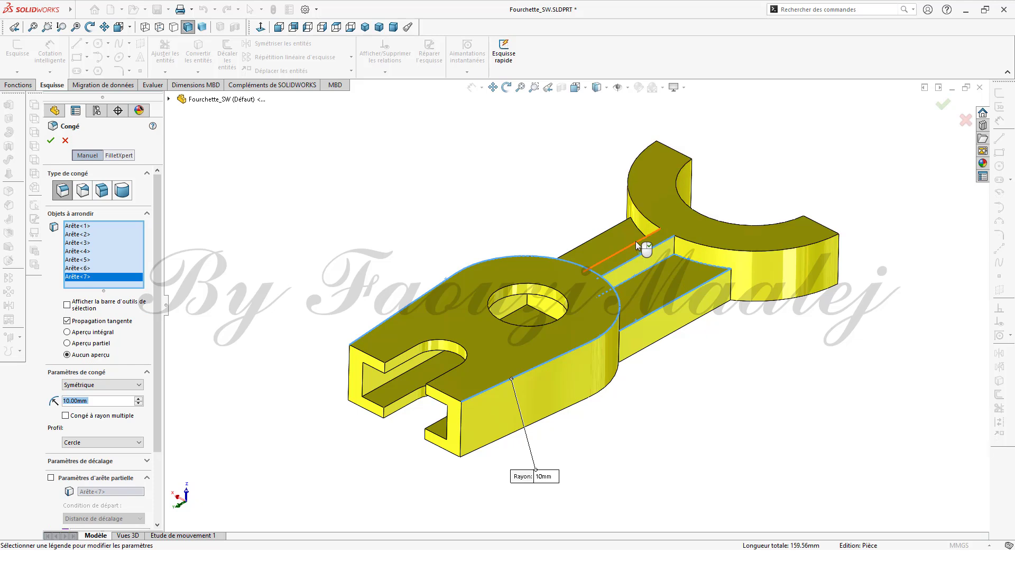
click(636, 241)
click(732, 288)
click(712, 314)
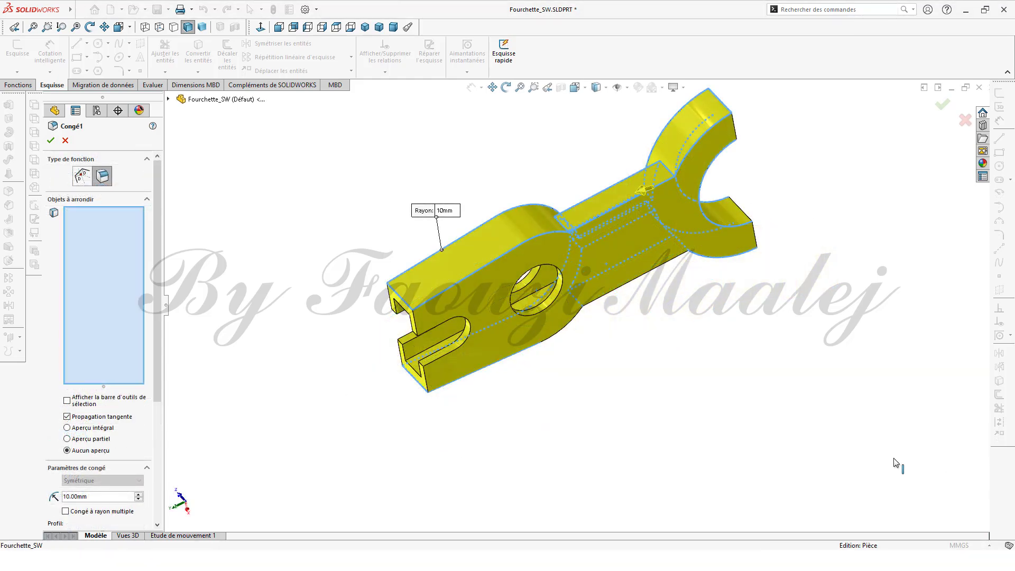
click(554, 344)
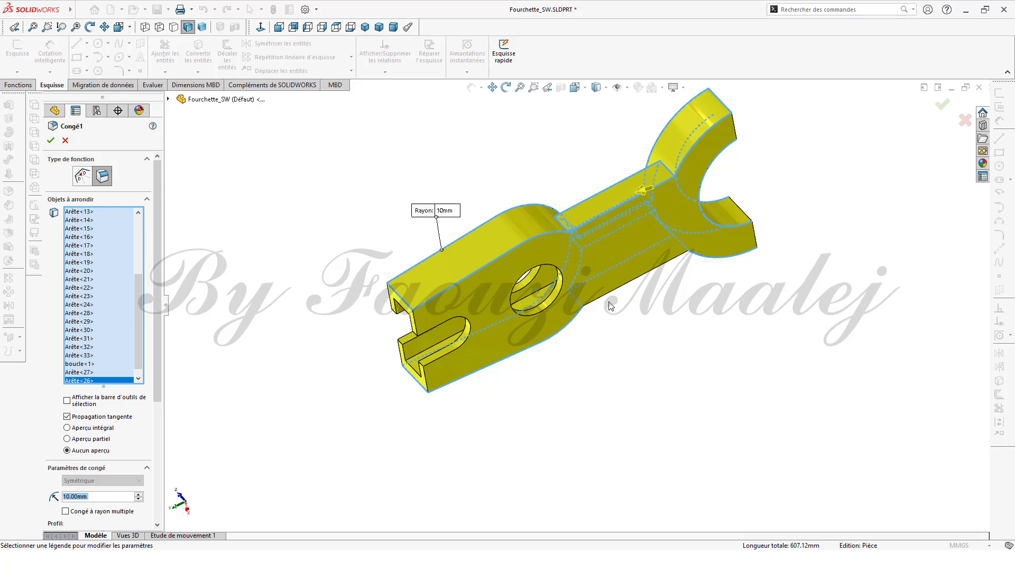
click(626, 304)
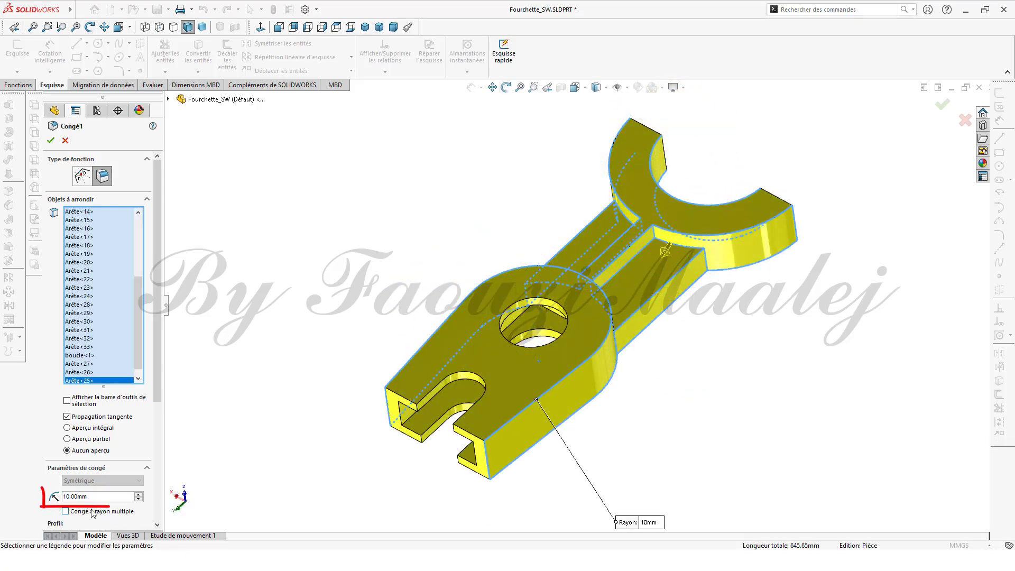
Step: Set the fillet radius to 0.5 mm and apply the fillet
double_click(96, 496)
drag(96, 496, 25, 498)
text(0.5)
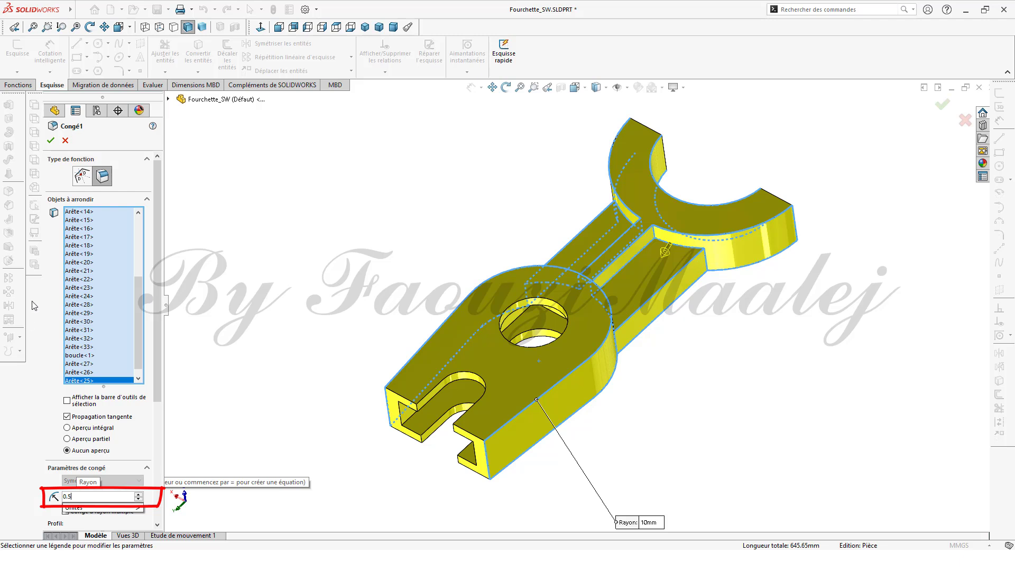
key(Return)
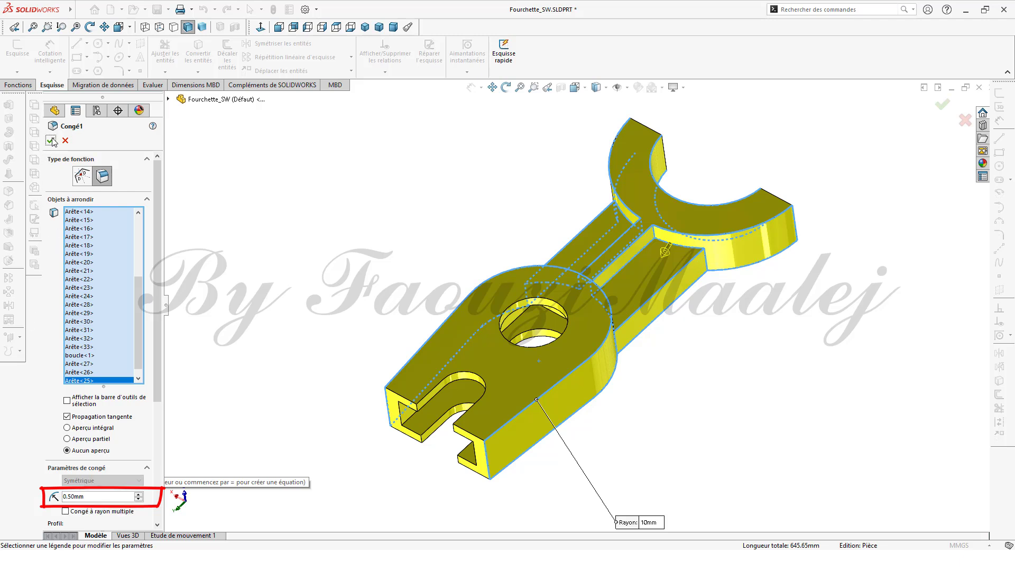
click(51, 140)
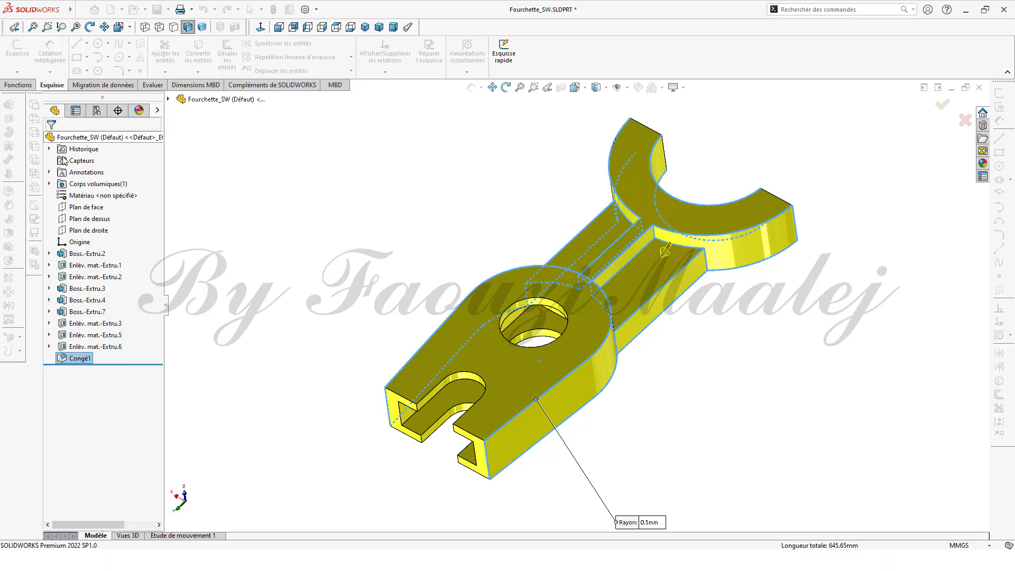